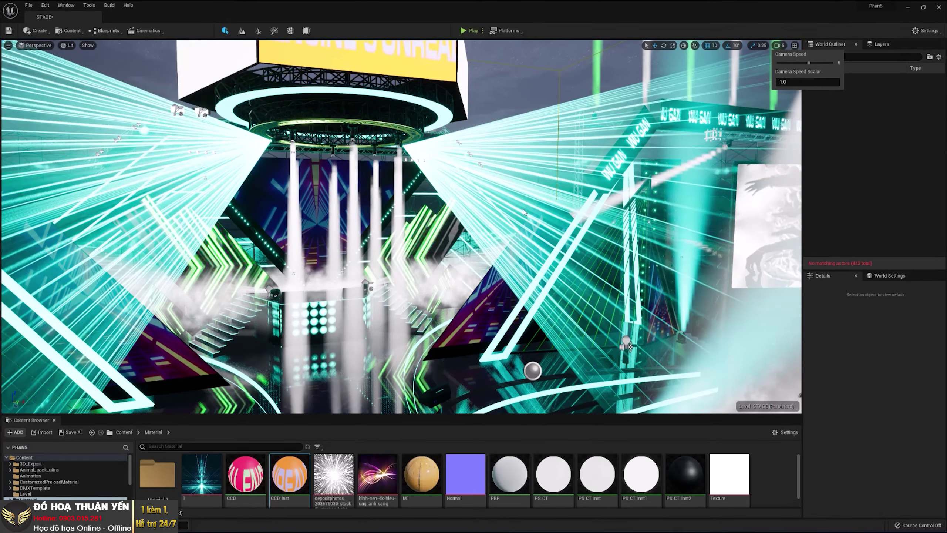
Run two quick test plays of the level, then return to editing.
right_click_drag(523, 209, 523, 209)
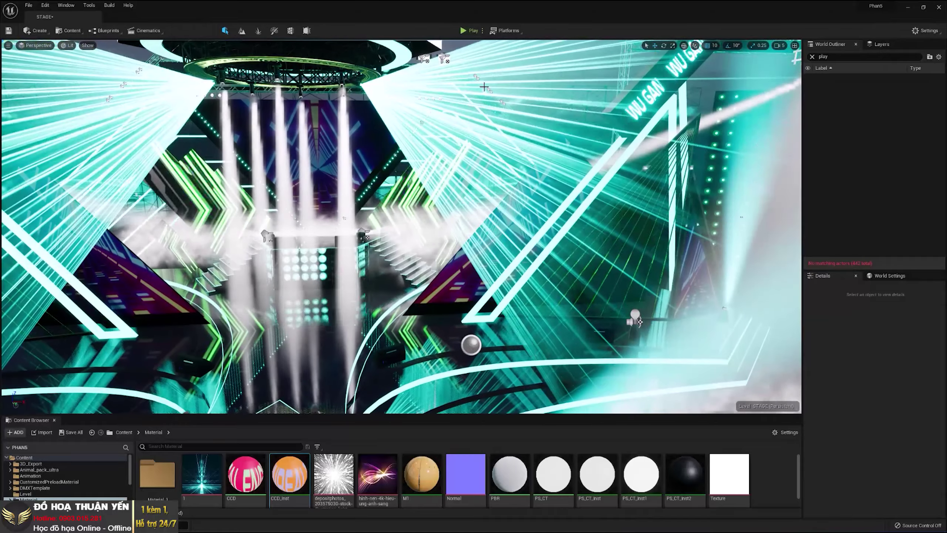
left_click(470, 31)
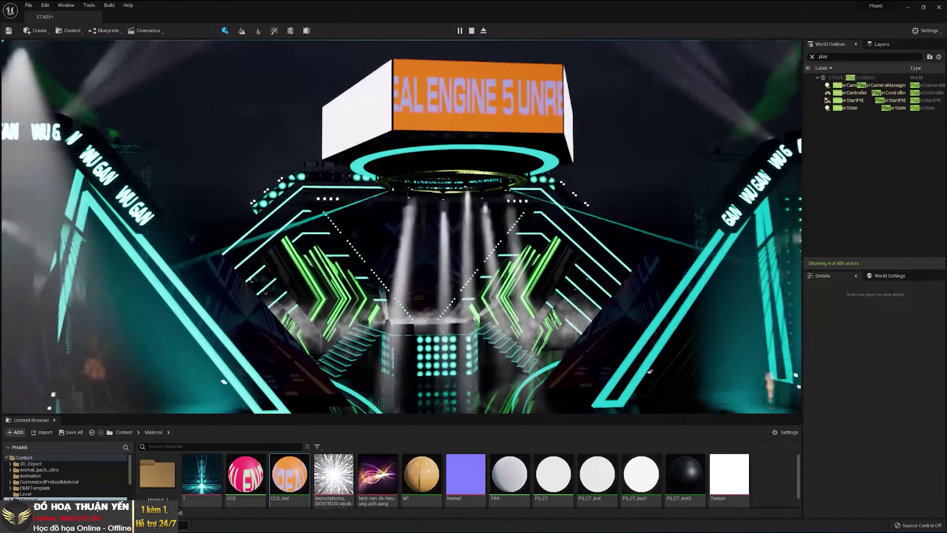
key("Escape")
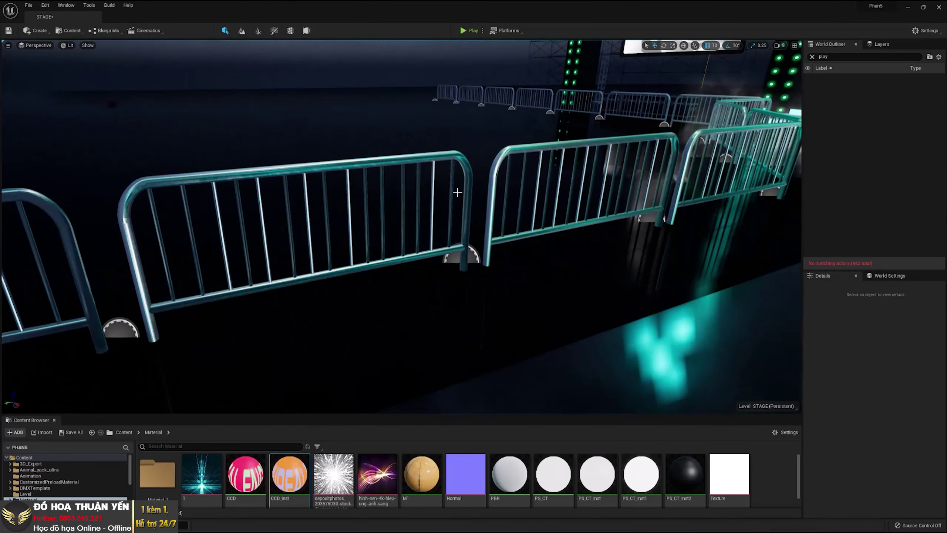
left_click(468, 31)
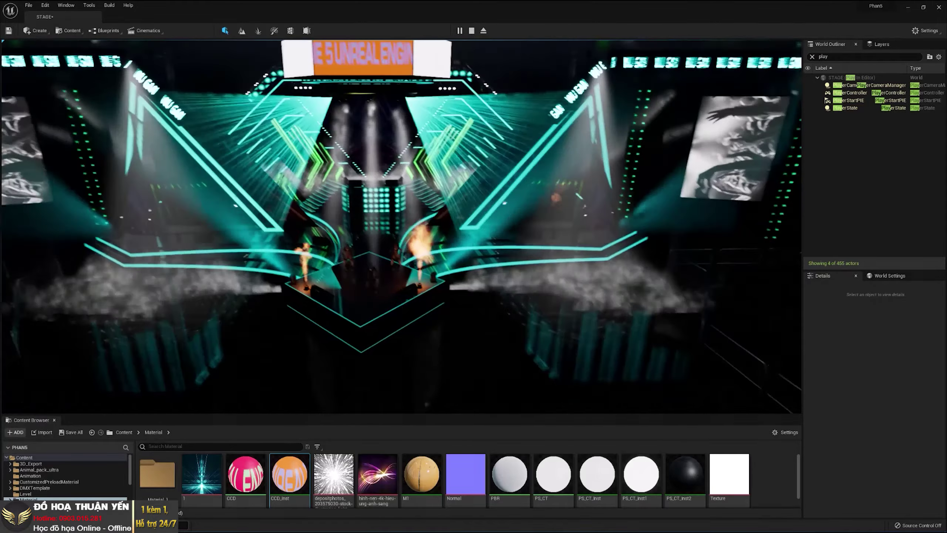
key("Escape")
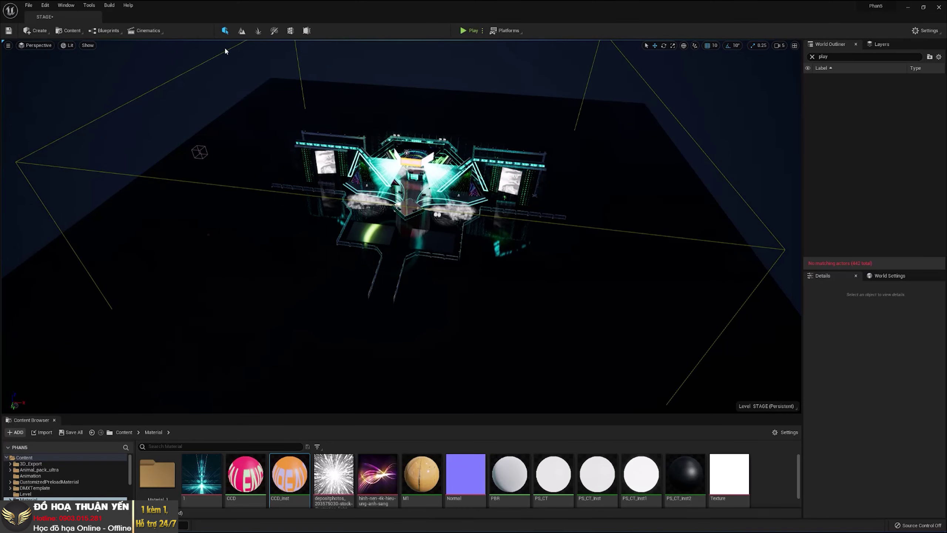
Set the viewport to Unlit, zoom out and select the large floor plane.
left_click(86, 46)
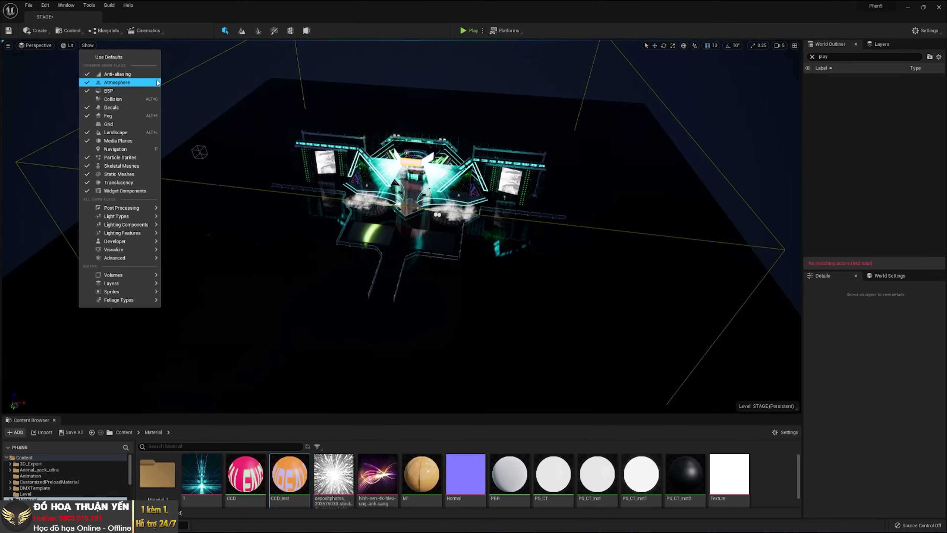
left_click(70, 44)
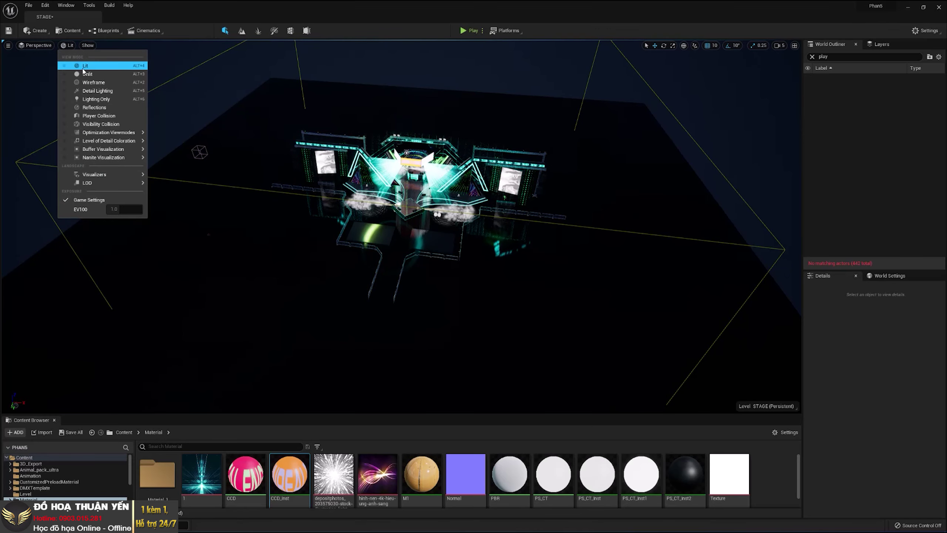
left_click(97, 74)
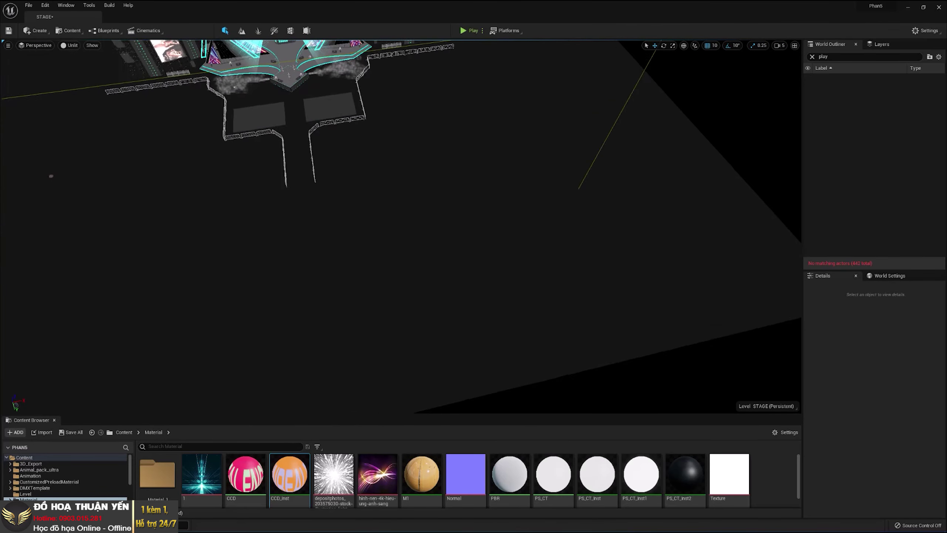
scroll(412, 213, "down", 3)
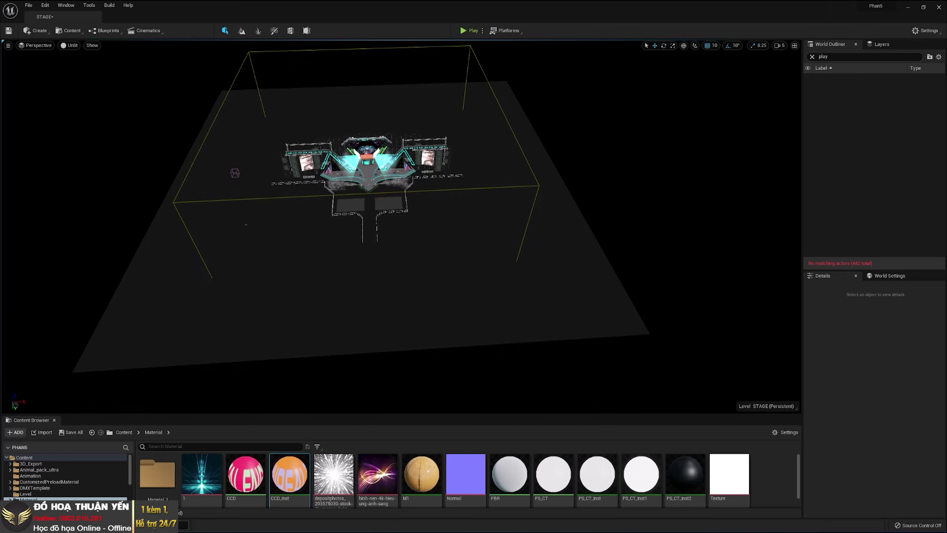
left_click(372, 310)
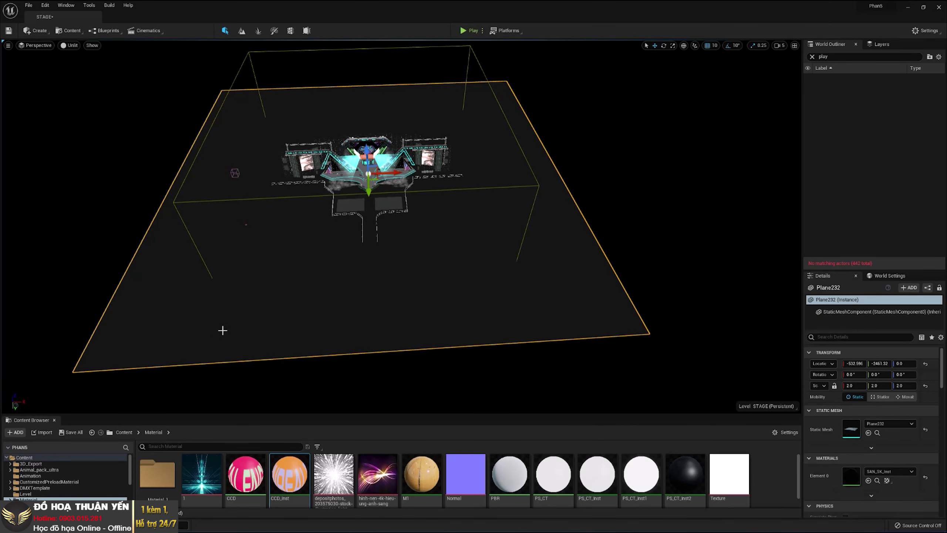
Frame and reselect the floor plane, then open its Plane232 mesh via Browse to Asset.
key("f")
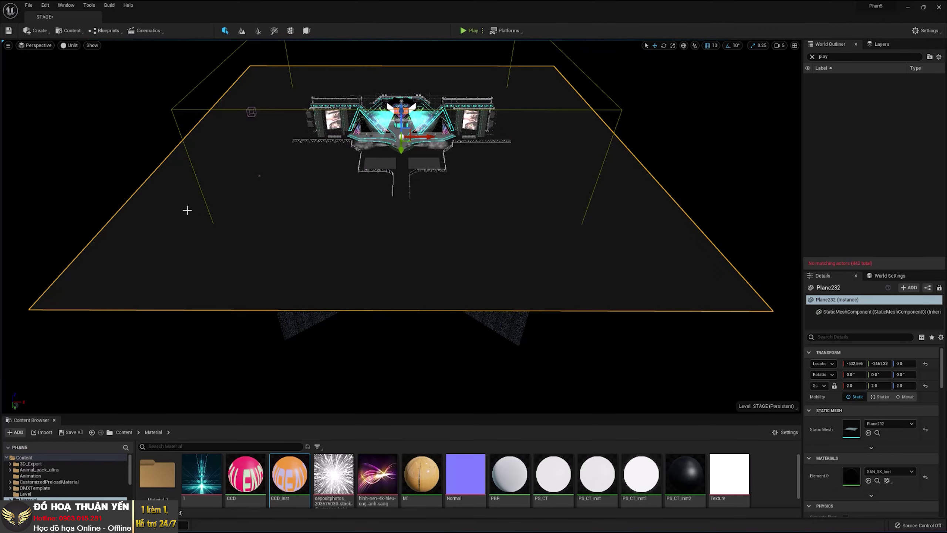
mouse_move(285, 362)
left_mouse_down("alt")
mouse_move(285, 336)
mouse_move(285, 373)
left_mouse_up("alt")
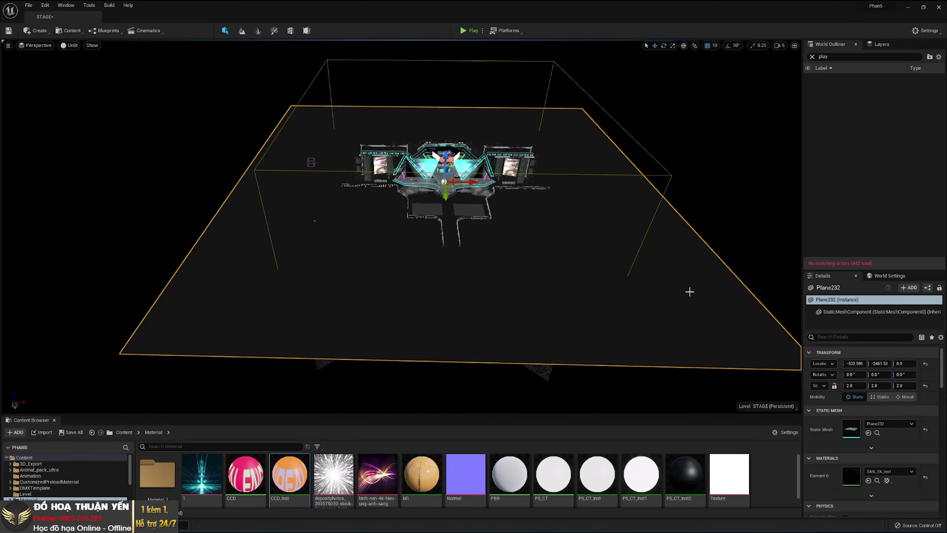
mouse_move(689, 290)
left_mouse_down("alt")
mouse_move(634, 291)
mouse_move(690, 284)
left_mouse_up("alt")
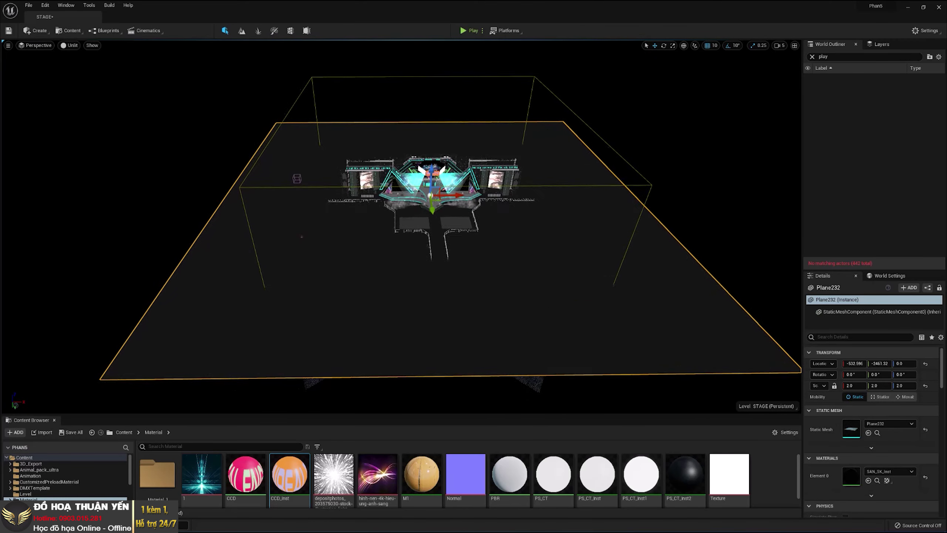
right_click_drag(704, 180, 690, 180, "alt")
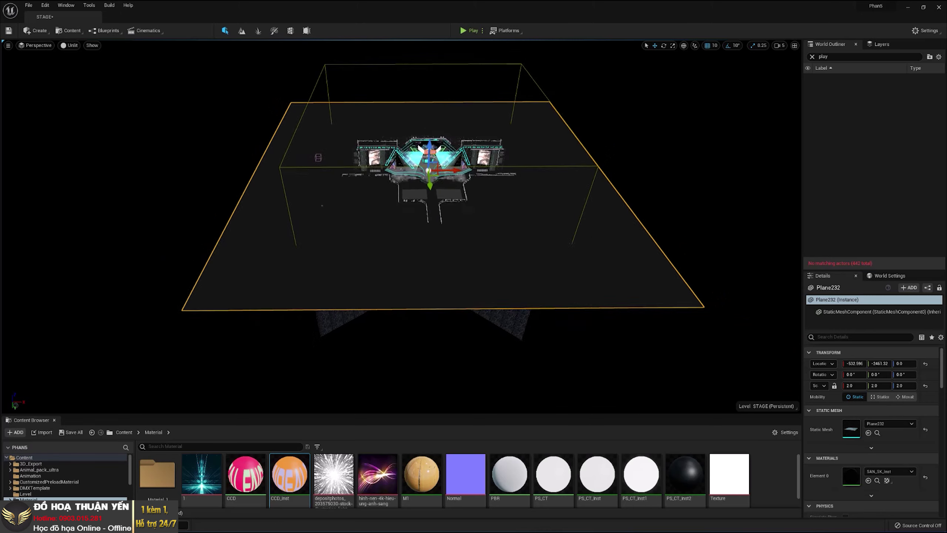
left_click(699, 261)
left_click(582, 262)
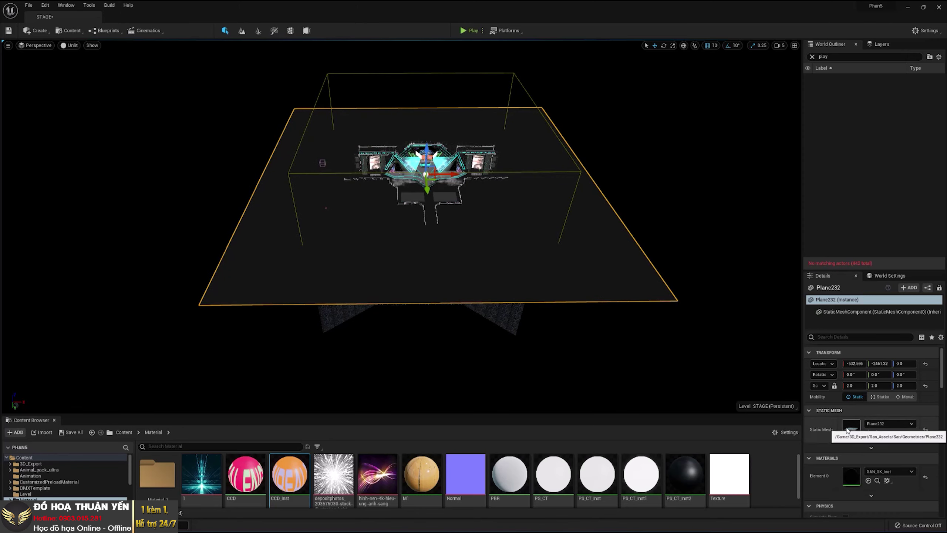
right_click(605, 238)
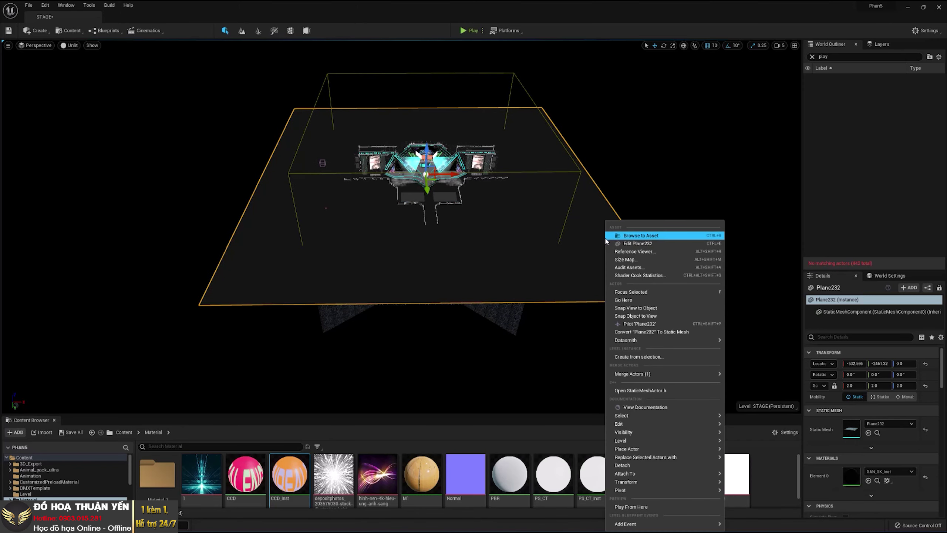
left_click(619, 237)
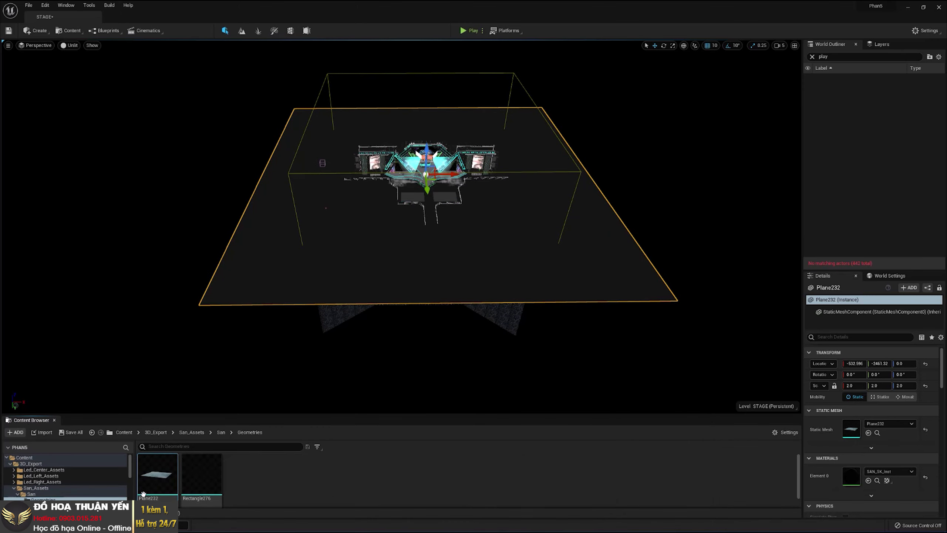
double_click(157, 481)
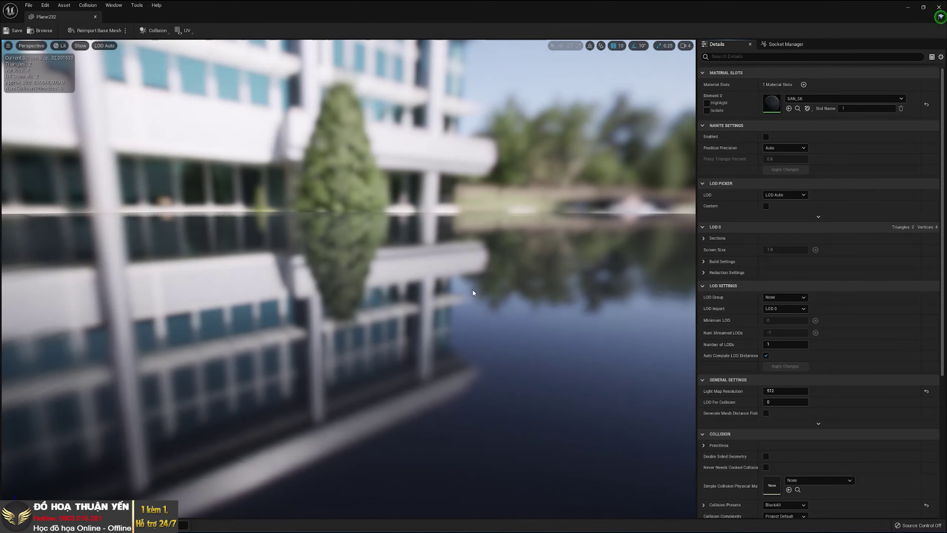
Add Box Simplified Collision to the Plane232 mesh.
mouse_move(413, 253)
right_mouse_down()
mouse_move(413, 209)
mouse_move(413, 269)
right_mouse_up()
right_click_drag(284, 222, 288, 209)
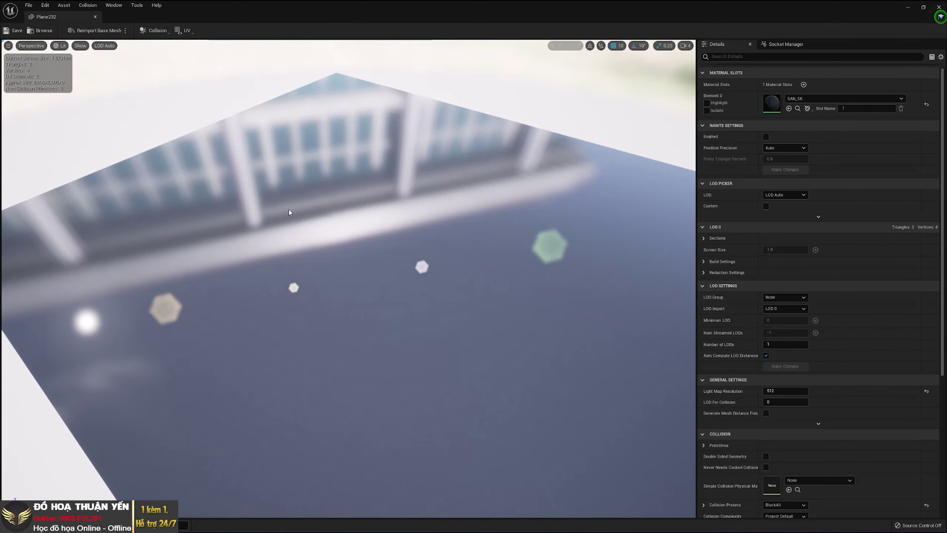
left_click(155, 31)
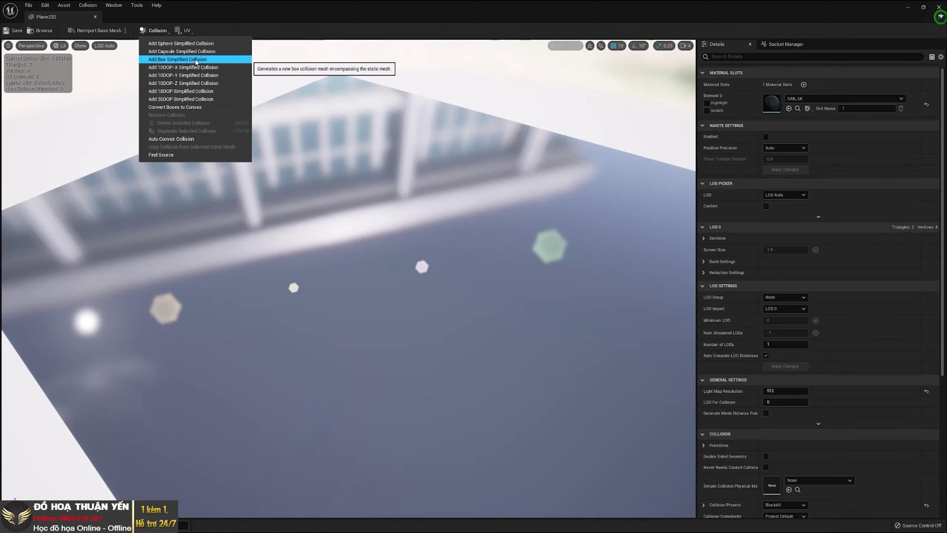
left_click(196, 60)
Orbit the preview to inspect the plane's collision, then close the Plane232 editor.
scroll(391, 222, "down", 5)
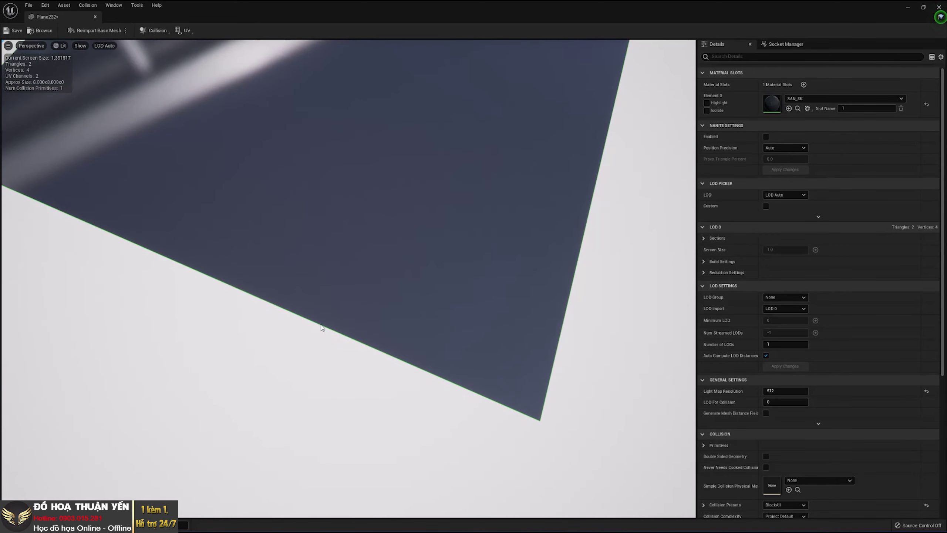
left_click_drag(268, 321, 178, 213)
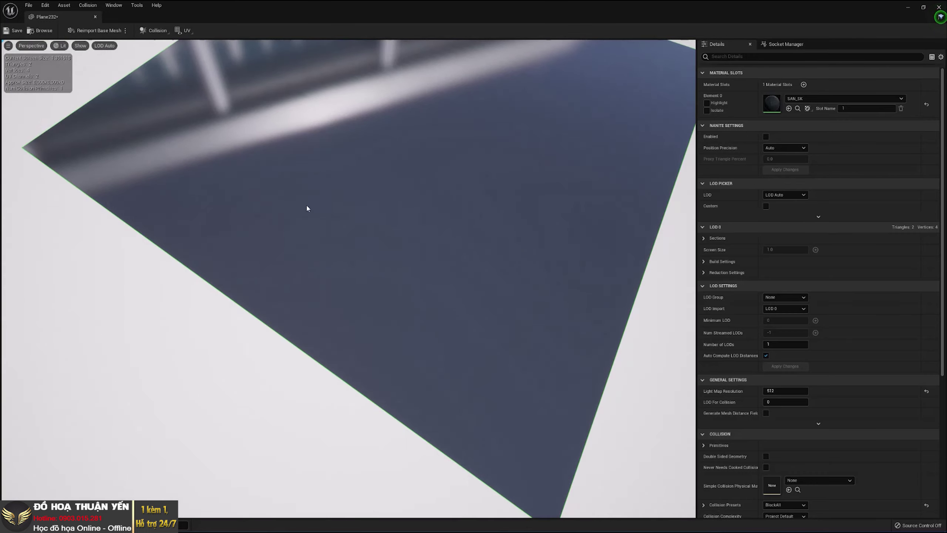
left_click_drag(307, 208, 283, 223)
left_click_drag(410, 155, 463, 182)
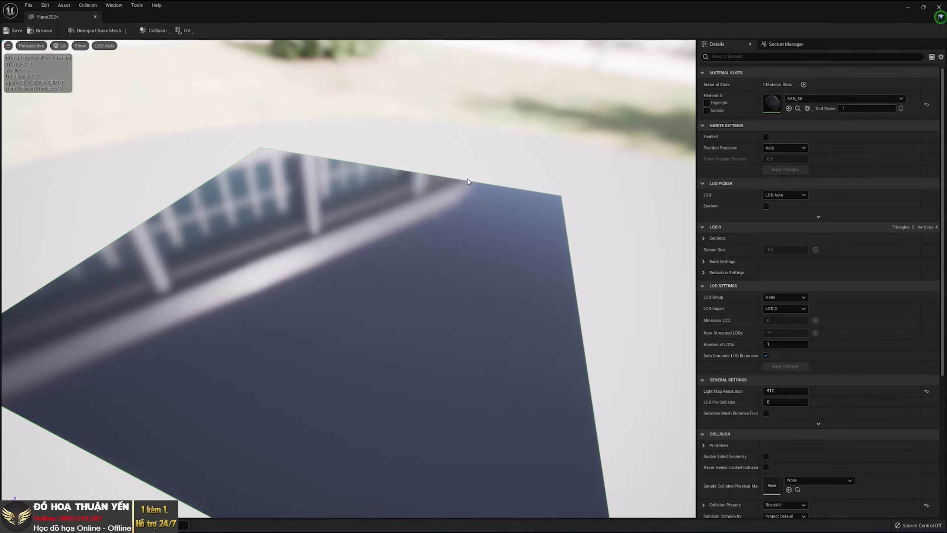
left_click_drag(469, 181, 406, 191)
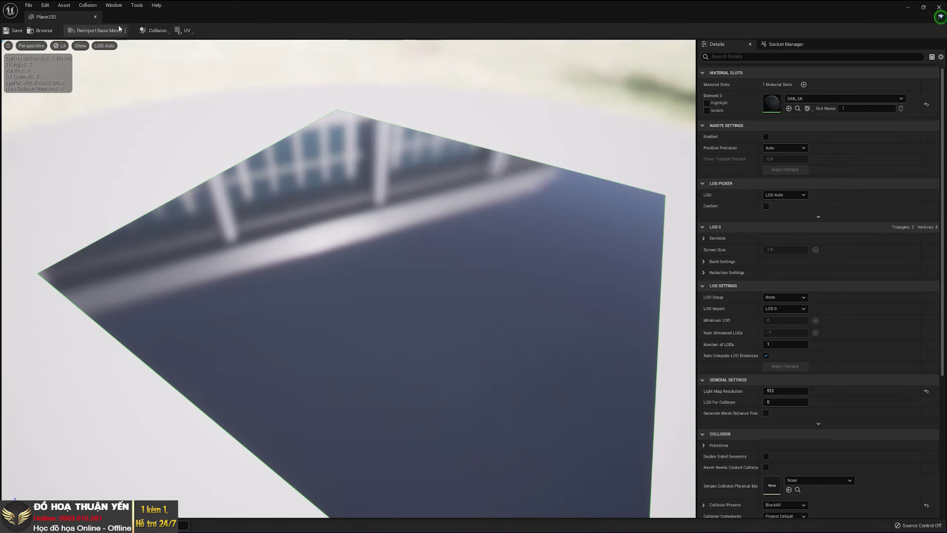
left_click(95, 17)
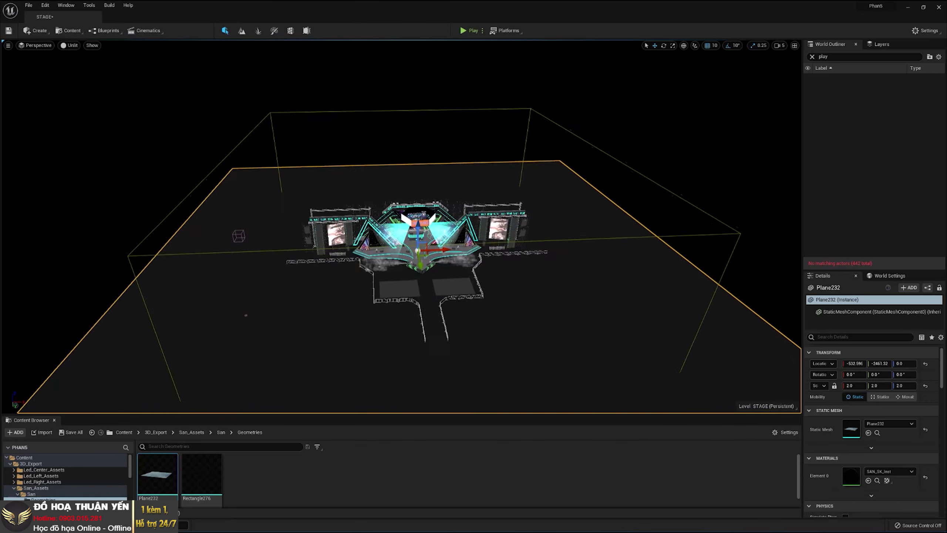
Switch the viewport back to Lit and clear the Outliner's play search filter.
right_click_drag(85, 69, 86, 69)
left_click(76, 49)
left_click(79, 65)
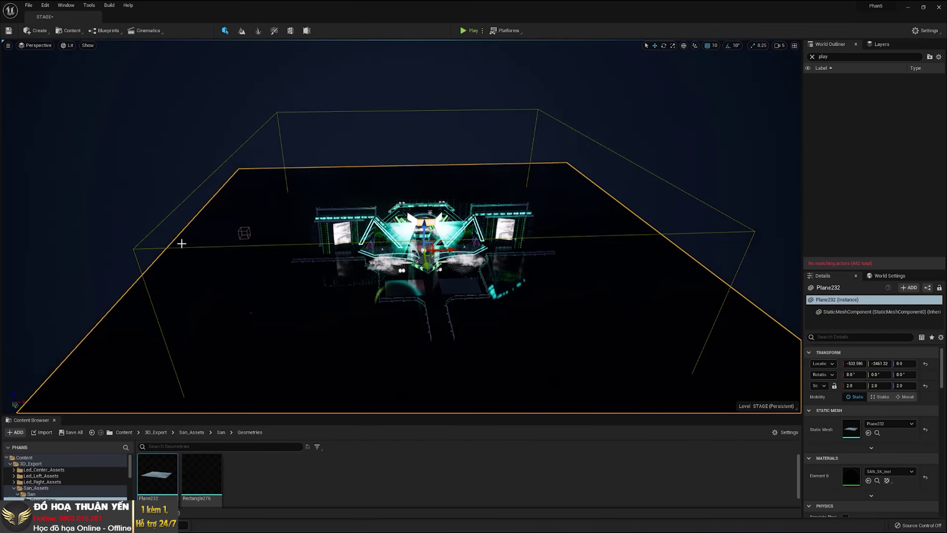
right_click_drag(251, 260, 252, 261)
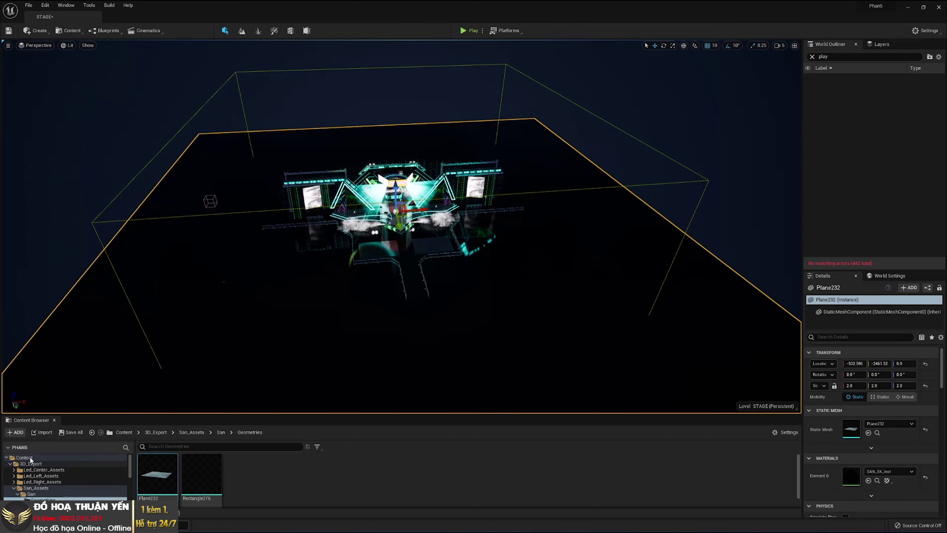
right_click_drag(251, 261, 252, 260)
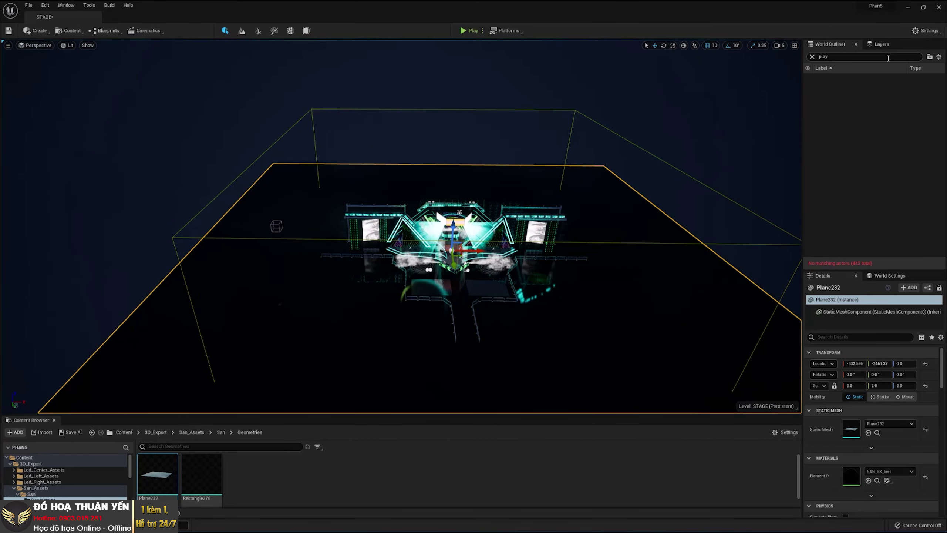
left_click(811, 57)
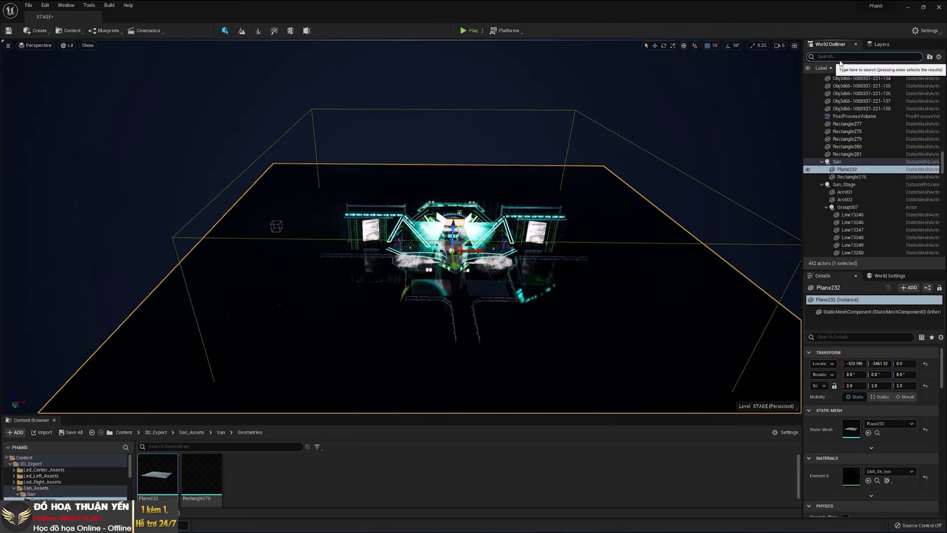
Place a Player Start from Create > Basic and launch a test play.
left_click(43, 32)
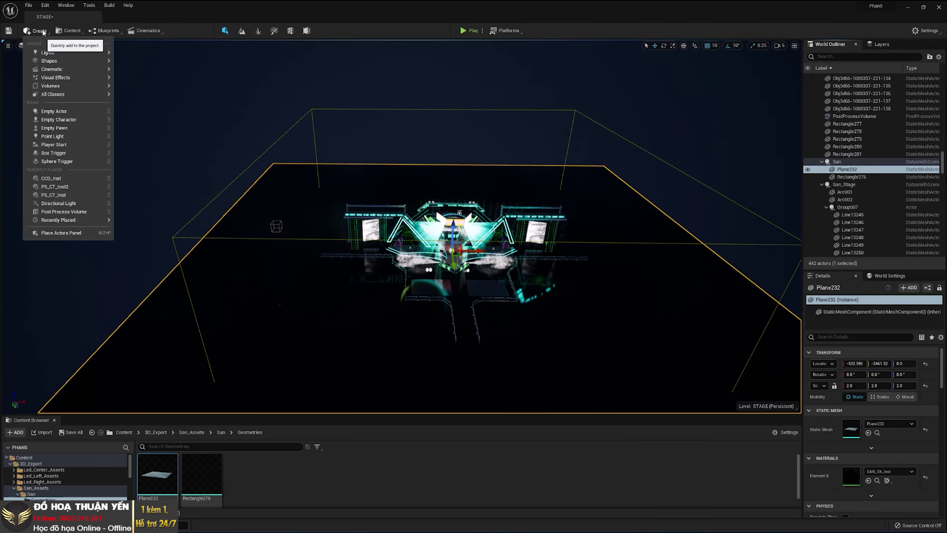
mouse_move(68, 56)
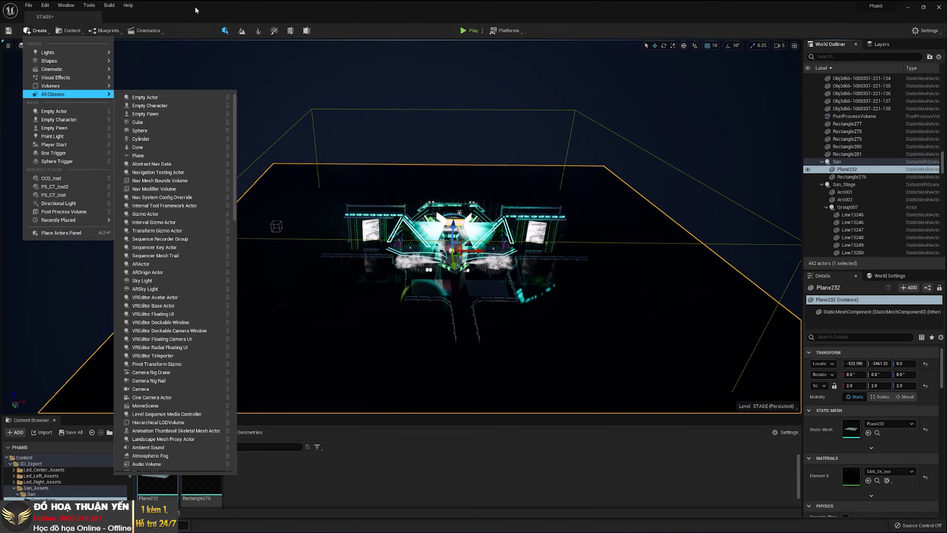
key("Escape")
left_click(39, 33)
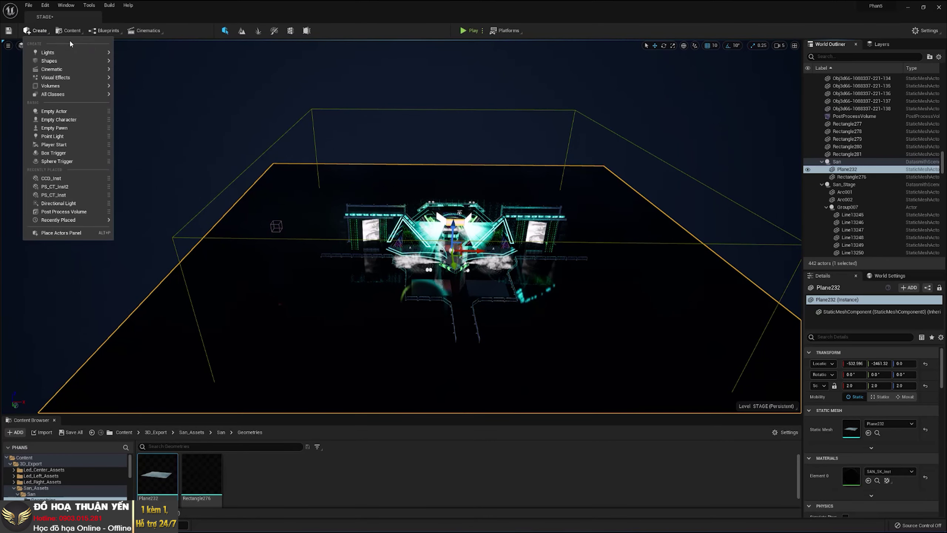
mouse_move(69, 52)
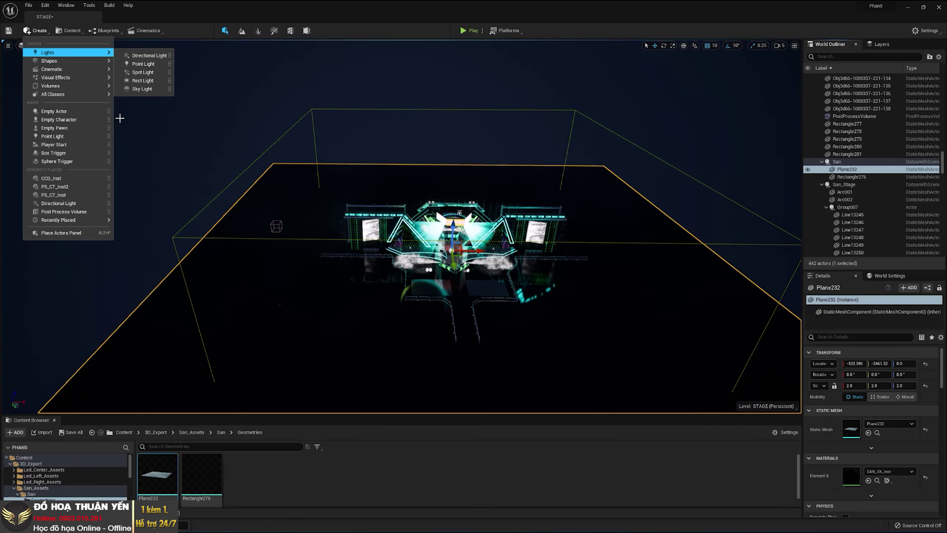
left_click(91, 145)
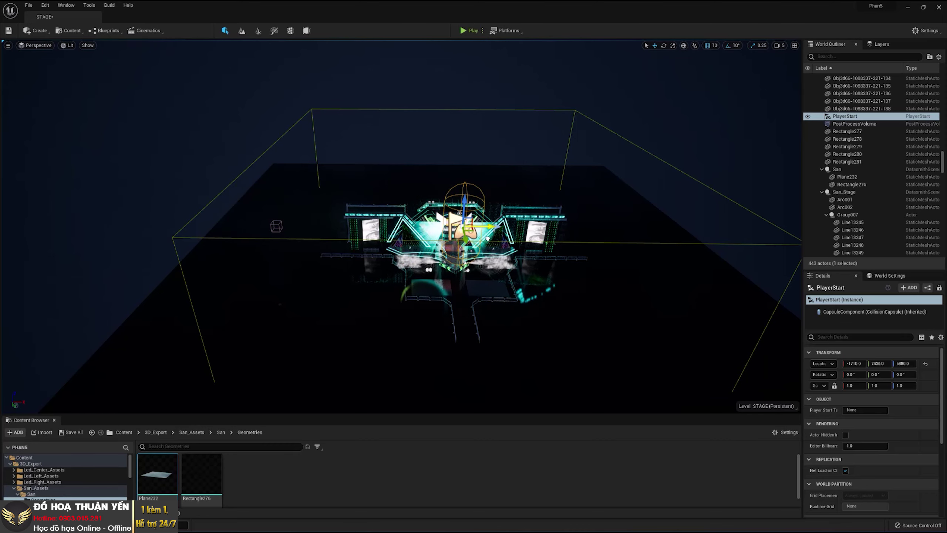
right_click_drag(400, 233, 509, 34)
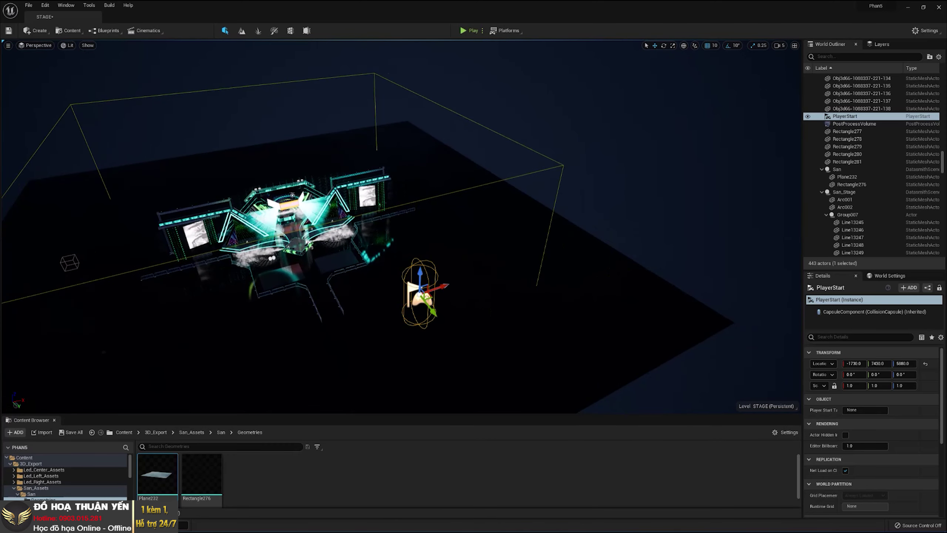
key("ctrl+shift+p")
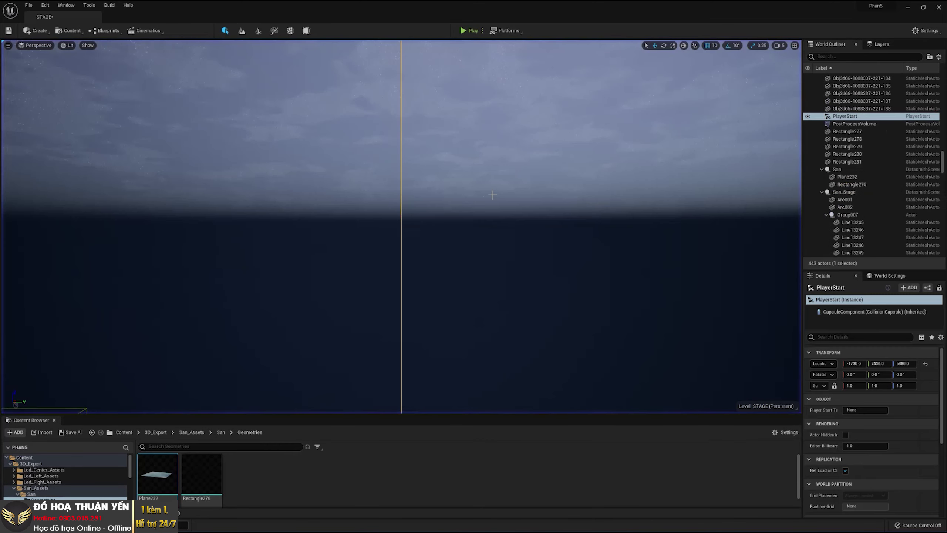
Delete the Player Start from the stage level.
mouse_move(492, 195)
right_mouse_down()
mouse_move(496, 262)
mouse_move(550, 165)
right_mouse_up()
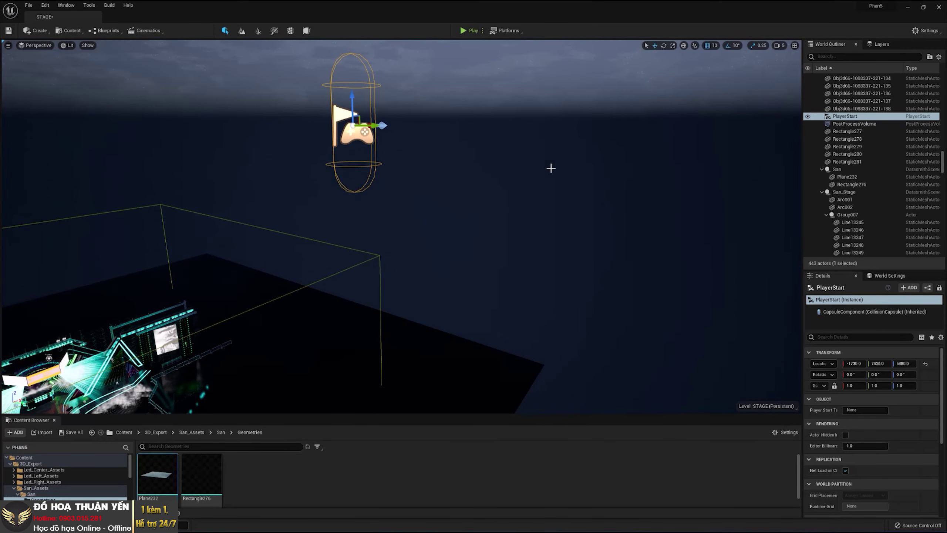
left_click(397, 145)
left_click(356, 130)
key("Delete")
Orbit around the stage, select Plane232, and go to the root Content folder.
mouse_move(514, 172)
right_mouse_down()
mouse_move(519, 299)
mouse_move(493, 198)
right_mouse_up()
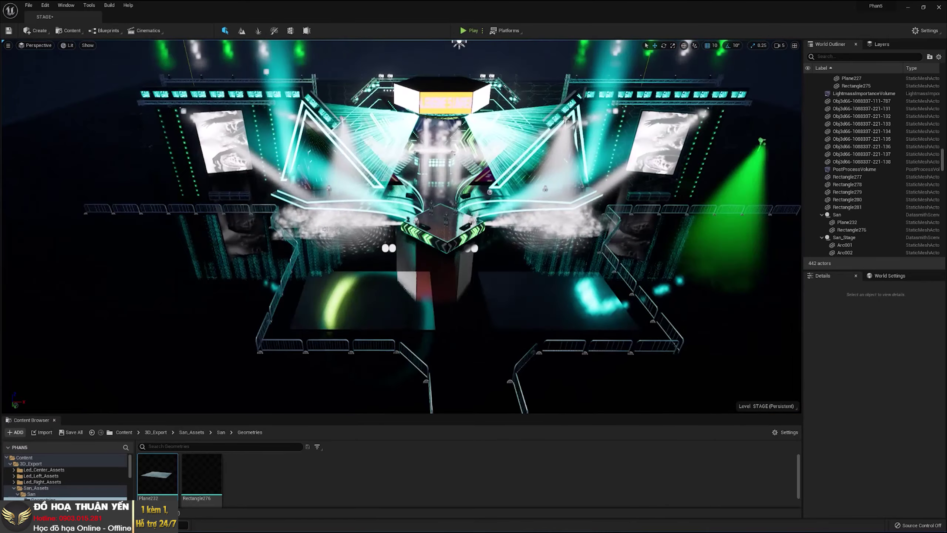
mouse_move(494, 198)
right_mouse_down()
mouse_move(567, 179)
mouse_move(323, 193)
right_mouse_up()
left_click(302, 143)
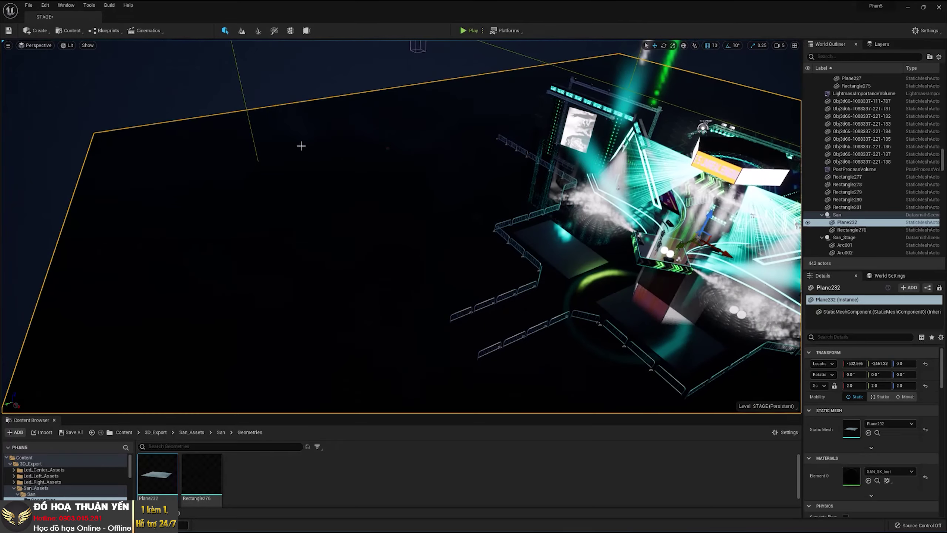
mouse_move(171, 138)
right_mouse_down()
mouse_move(261, 142)
mouse_move(284, 157)
right_mouse_up()
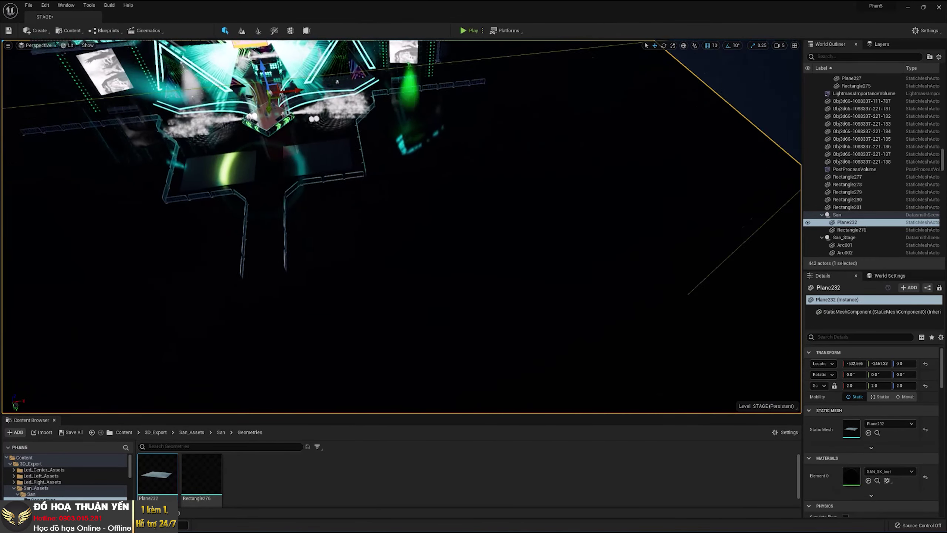
right_click_drag(455, 205, 429, 207)
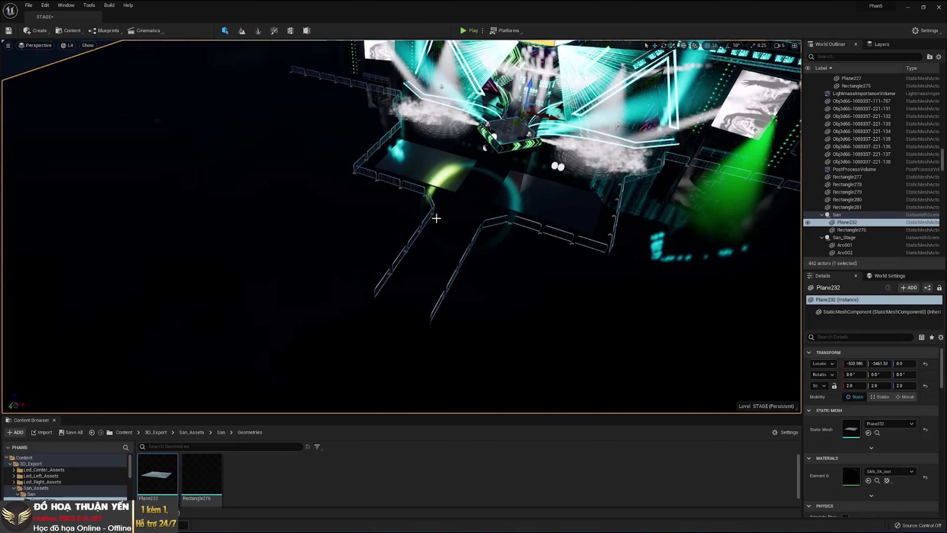
right_click_drag(385, 297, 410, 295)
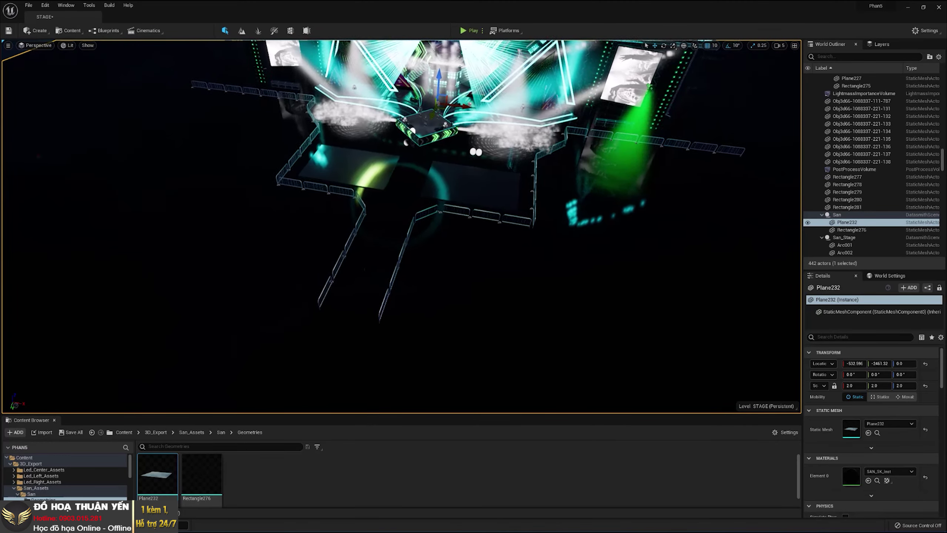
scroll(217, 245, "down", 10)
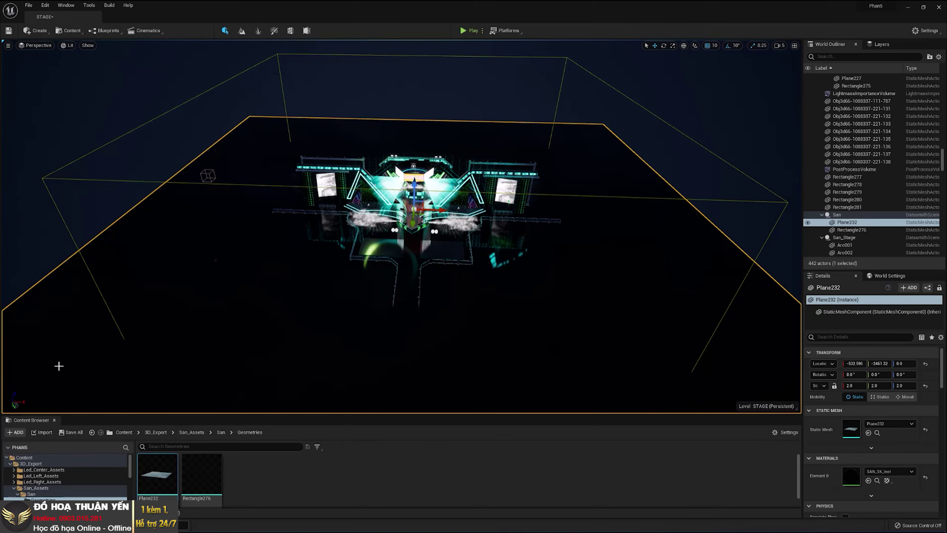
right_click_drag(373, 391, 373, 406)
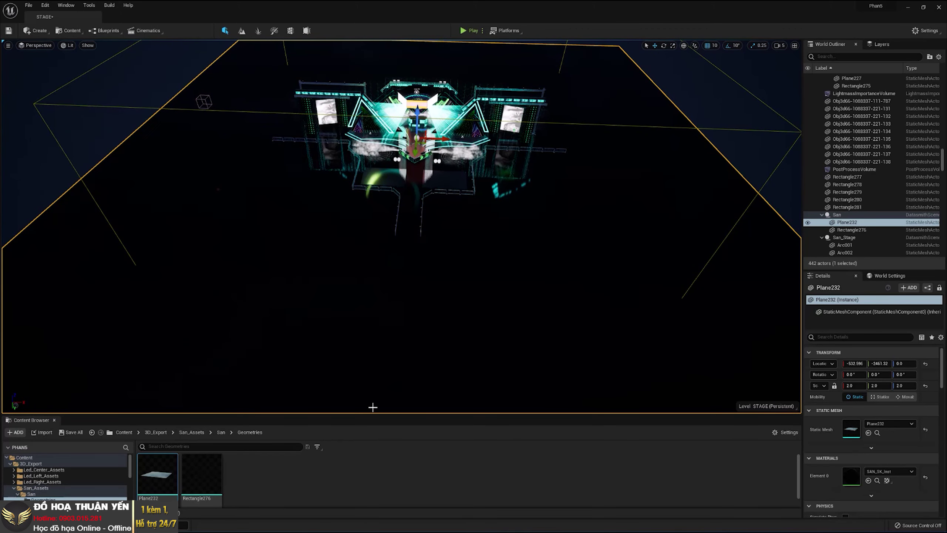
left_click(123, 432)
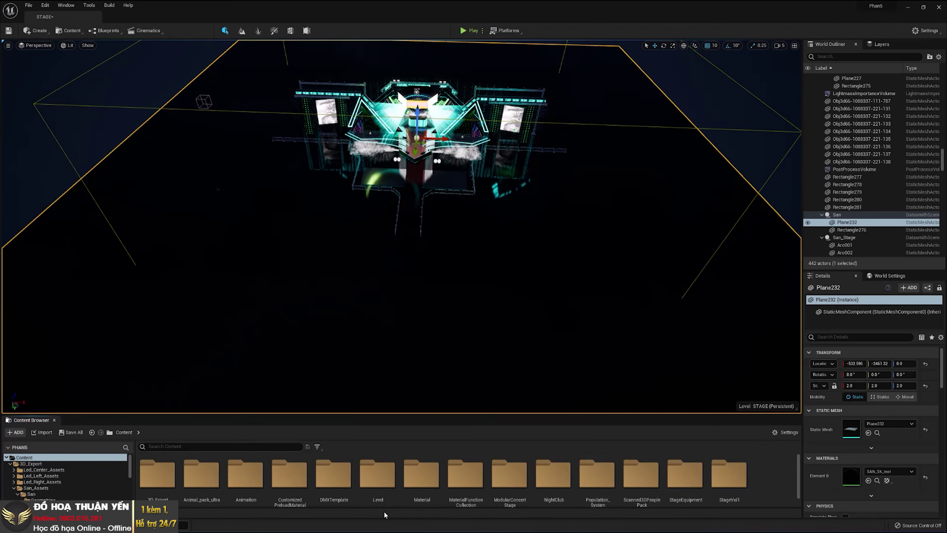
Add the Third Person Blueprint Feature pack through Add Feature or Content Pack.
left_click(19, 434)
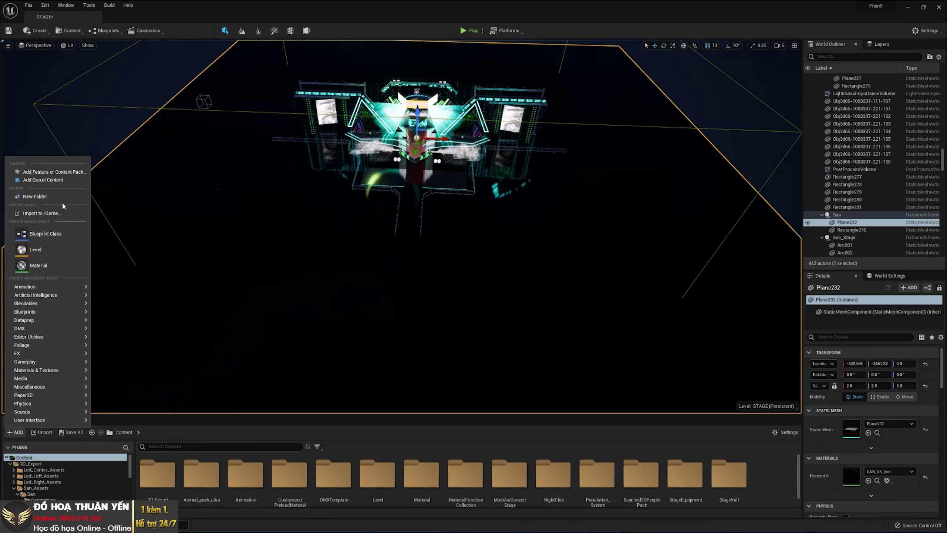
left_click(52, 172)
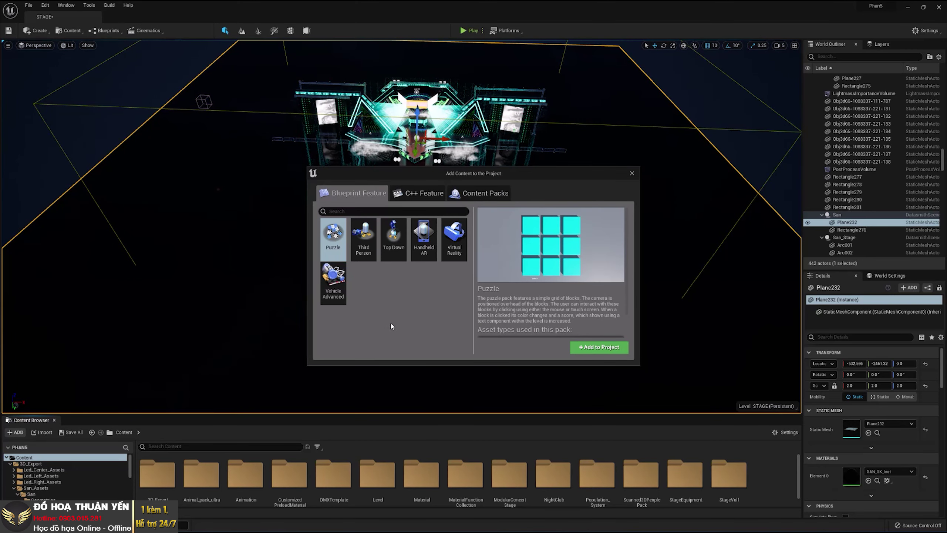
left_click(475, 194)
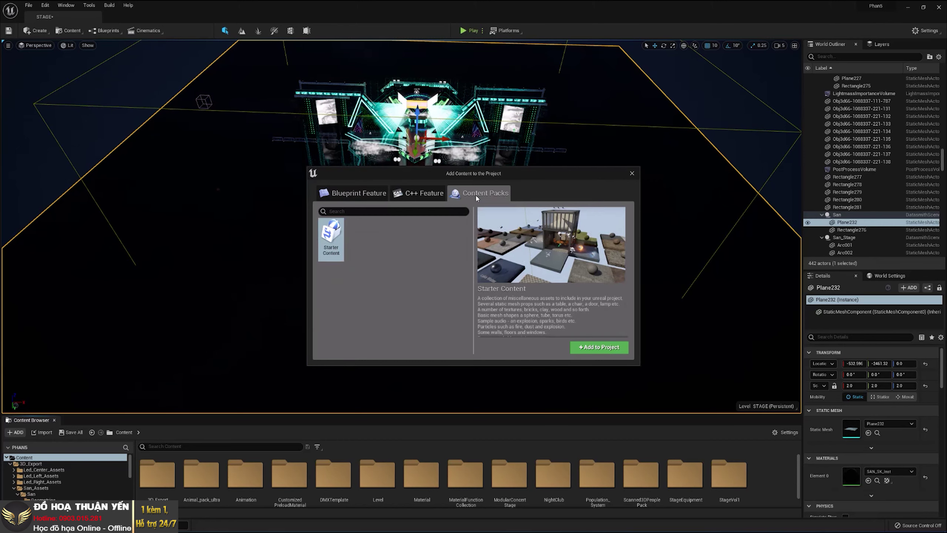
left_click(361, 194)
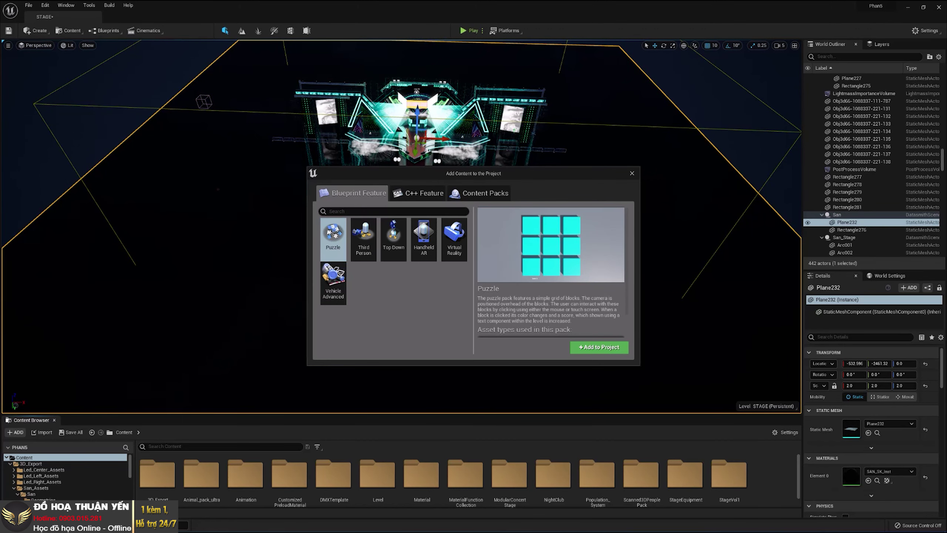
left_click(363, 238)
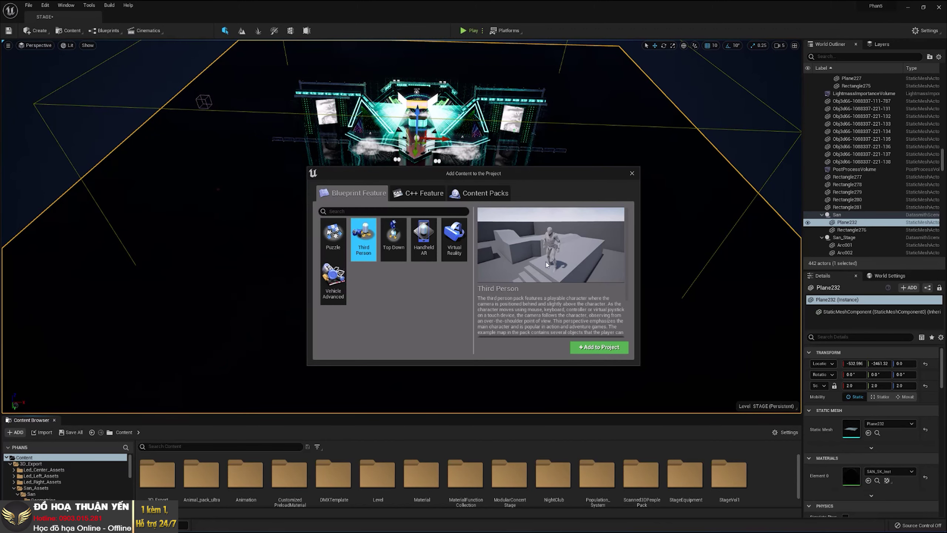
left_click(608, 348)
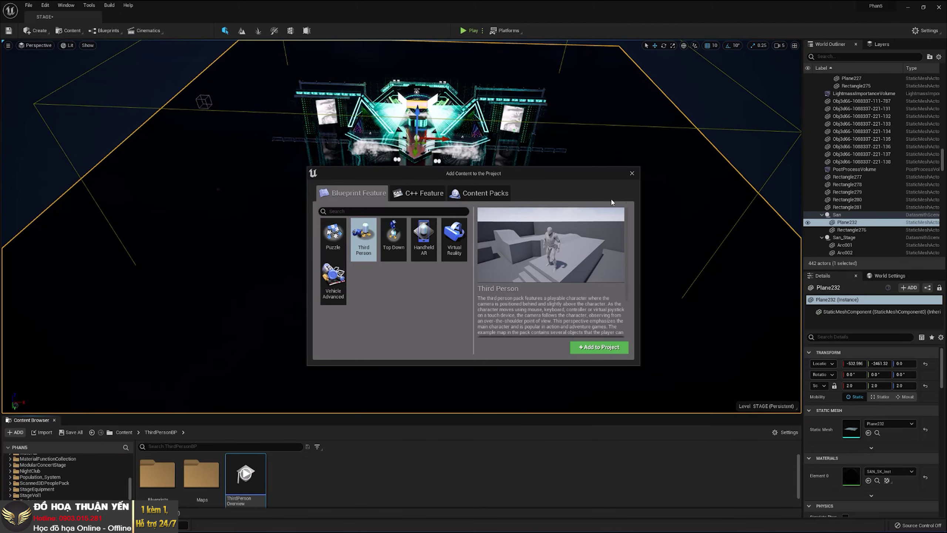
Close the Add Content window, enlarge the Content Browser, and open ThirdPersonBP > Blueprints.
left_click(633, 173)
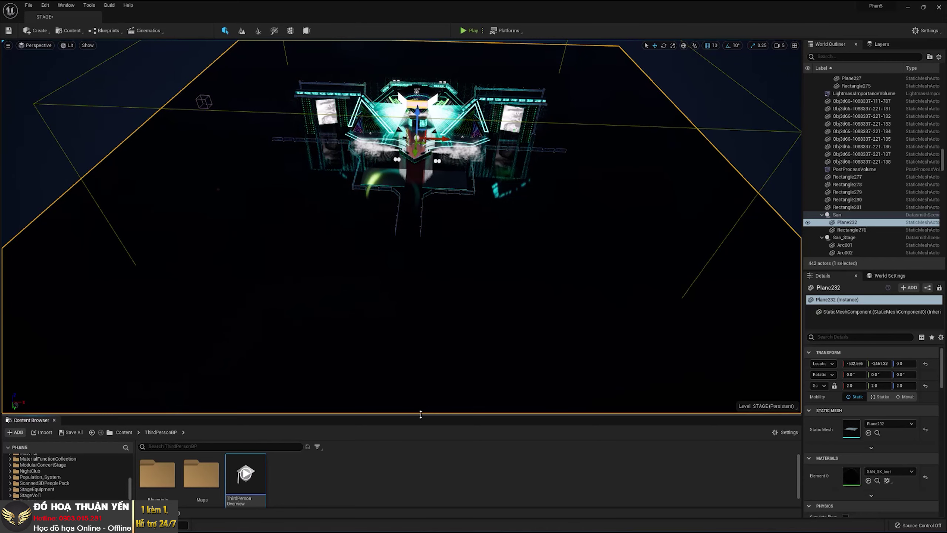
left_click_drag(421, 414, 421, 350)
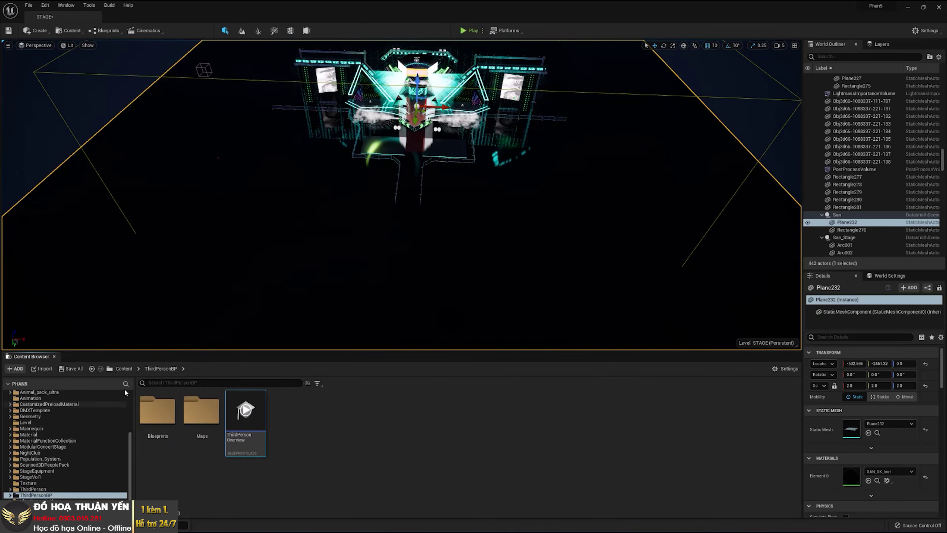
left_click(120, 368)
scroll(551, 452, "down", 1)
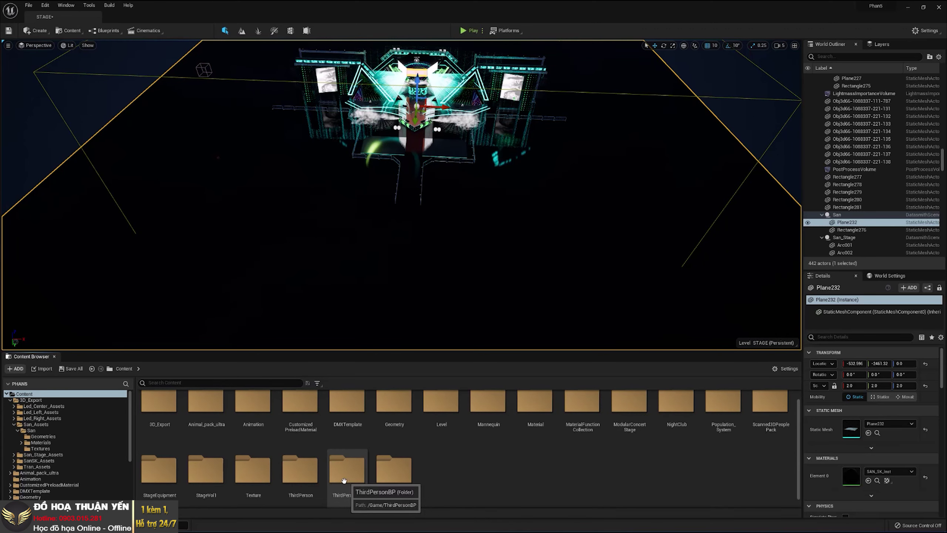
double_click(347, 496)
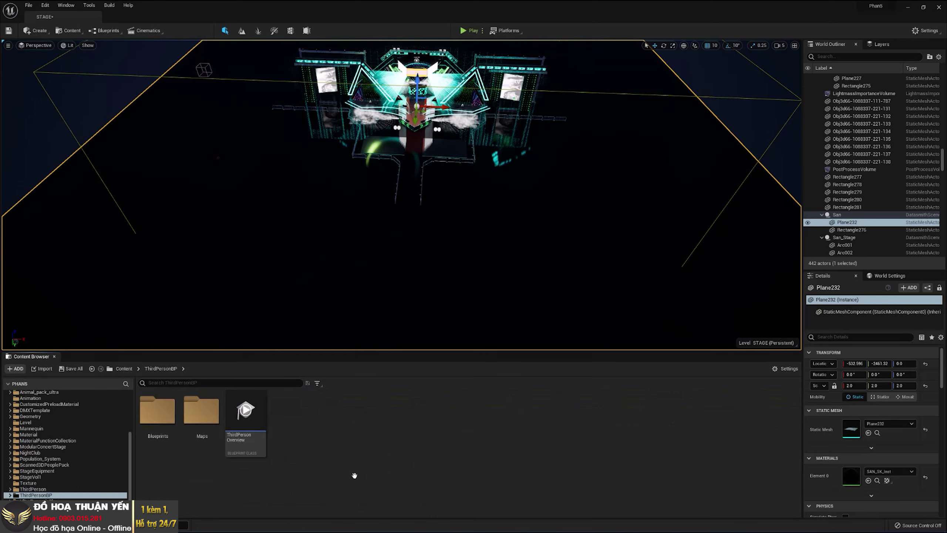
double_click(158, 433)
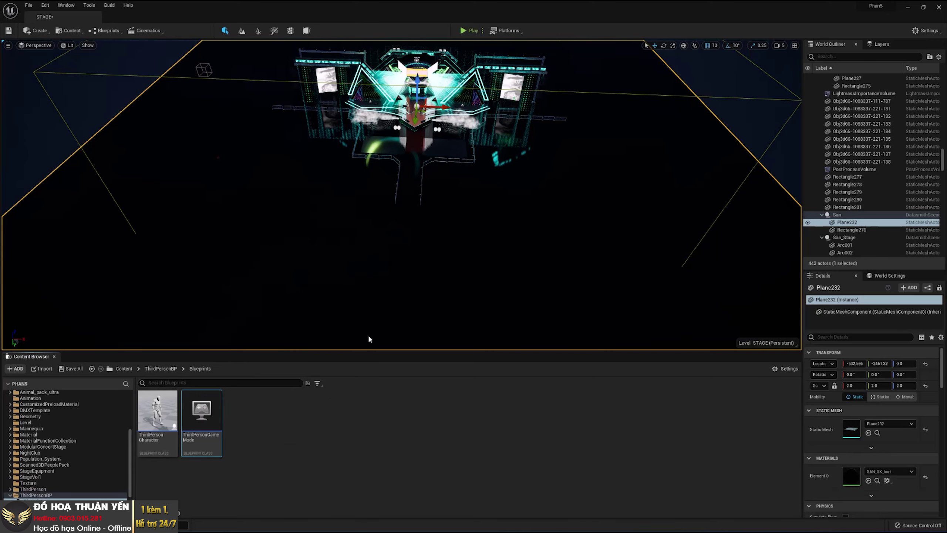
scroll(368, 338, "down", 5)
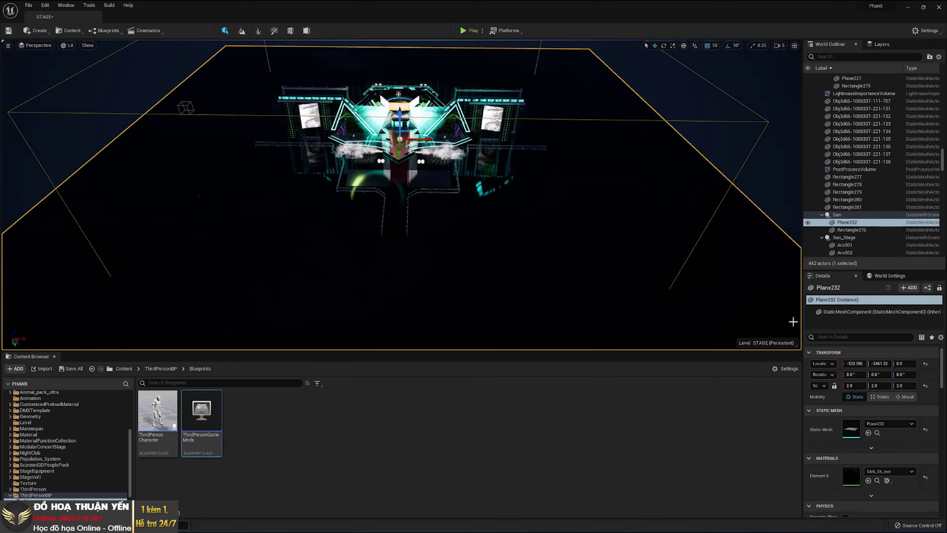
Reopen World Settings and drag ThirdPersonGameMode into the GameMode Override field.
left_click(886, 276)
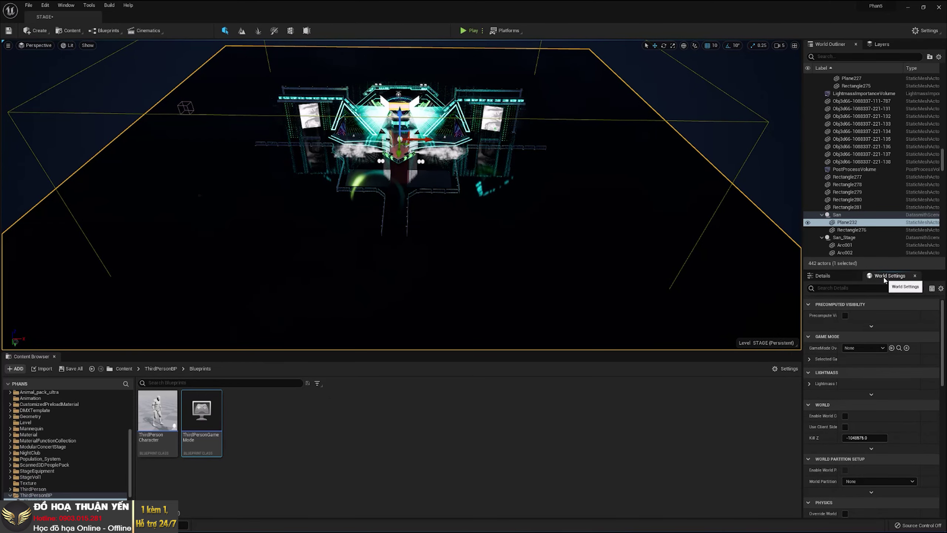
left_click(915, 276)
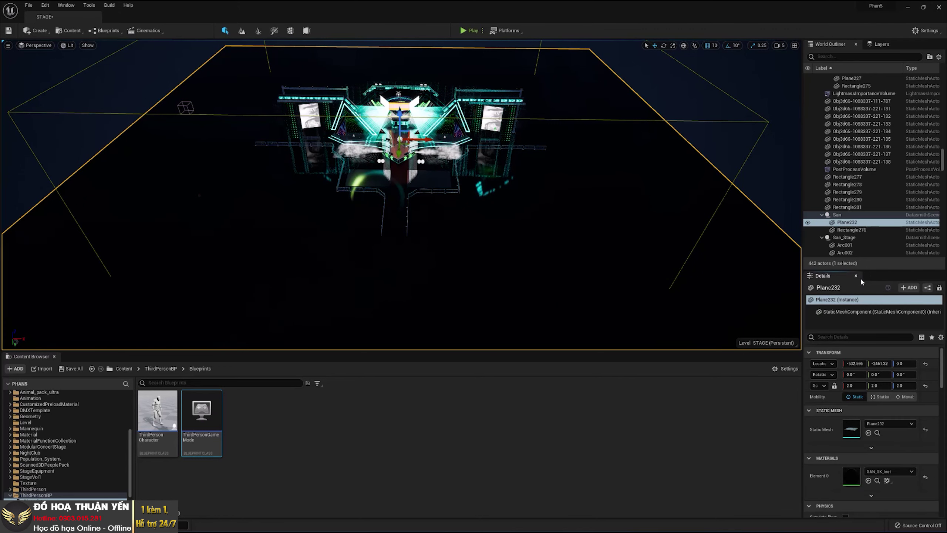
left_click(77, 9)
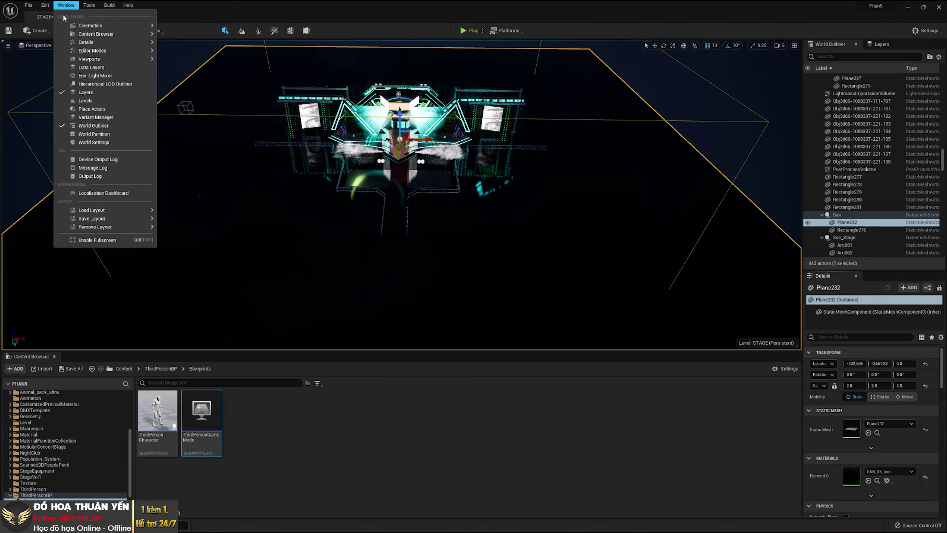
mouse_move(73, 26)
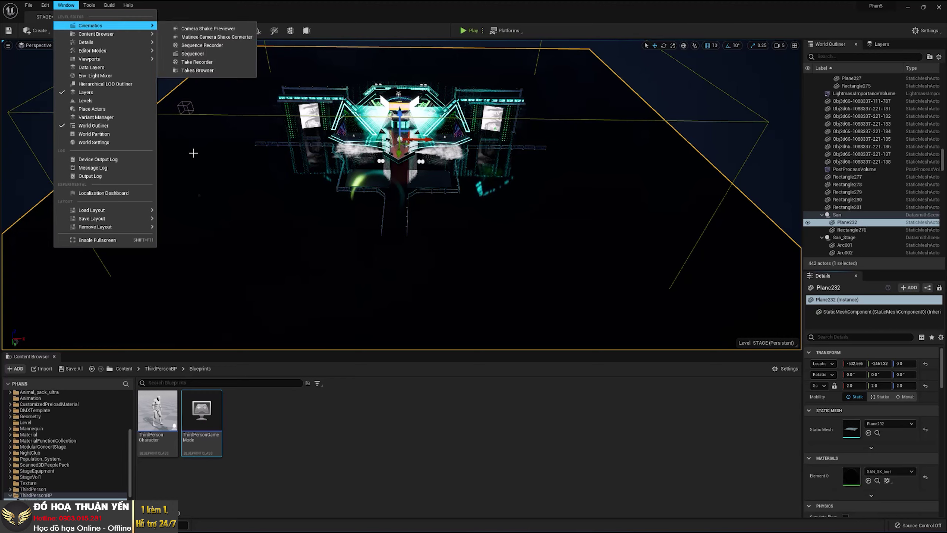
left_click(109, 141)
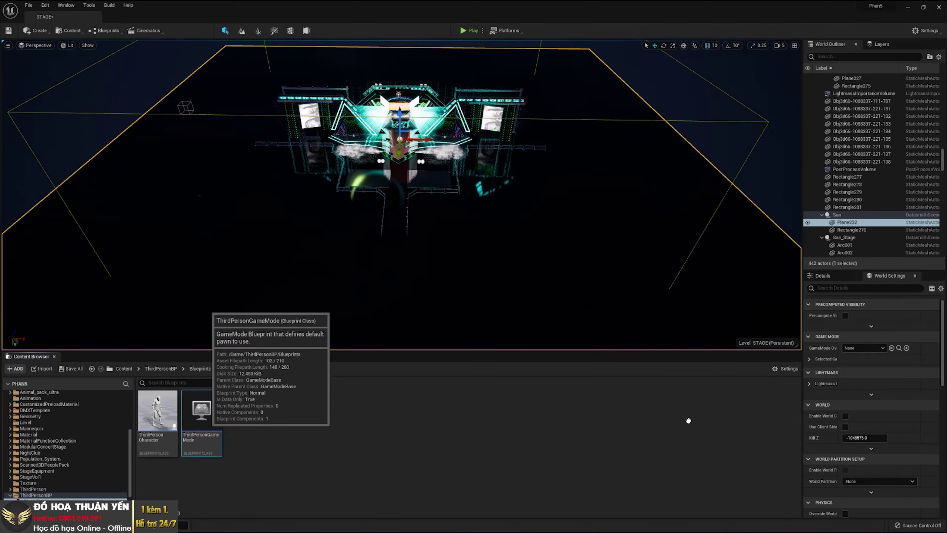
left_click_drag(204, 425, 860, 348)
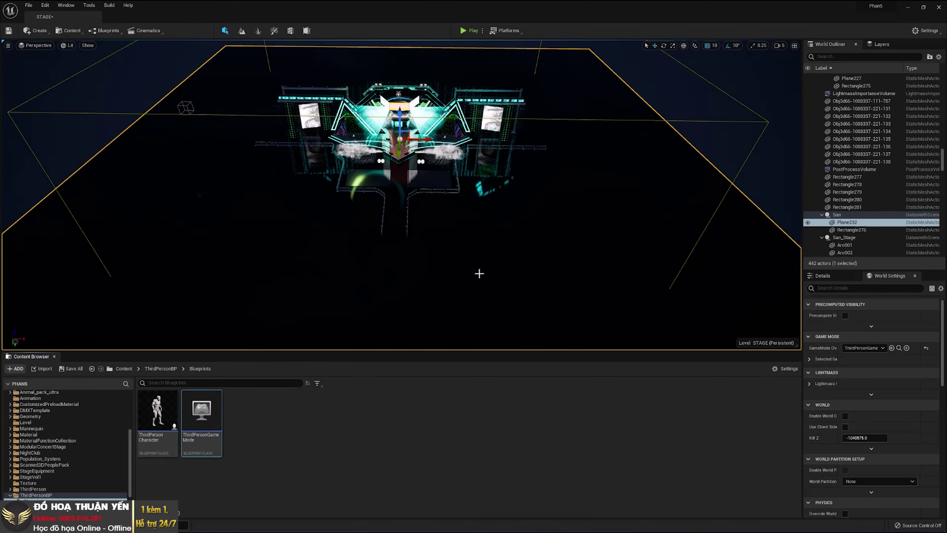
right_click_drag(479, 273, 479, 239)
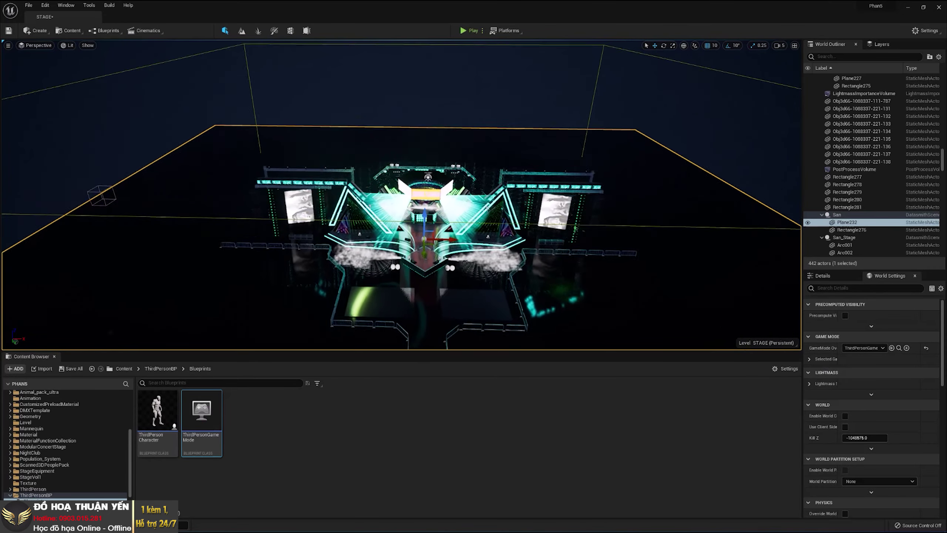
mouse_move(480, 239)
right_mouse_down()
mouse_move(532, 275)
mouse_move(497, 357)
right_mouse_up()
left_click(531, 275)
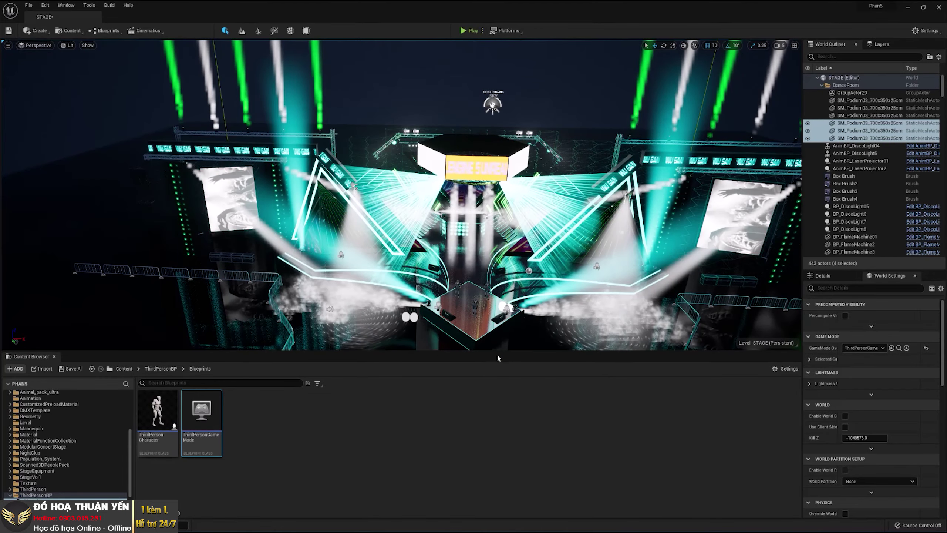
left_click_drag(512, 352, 513, 401)
right_click_drag(513, 261, 513, 306)
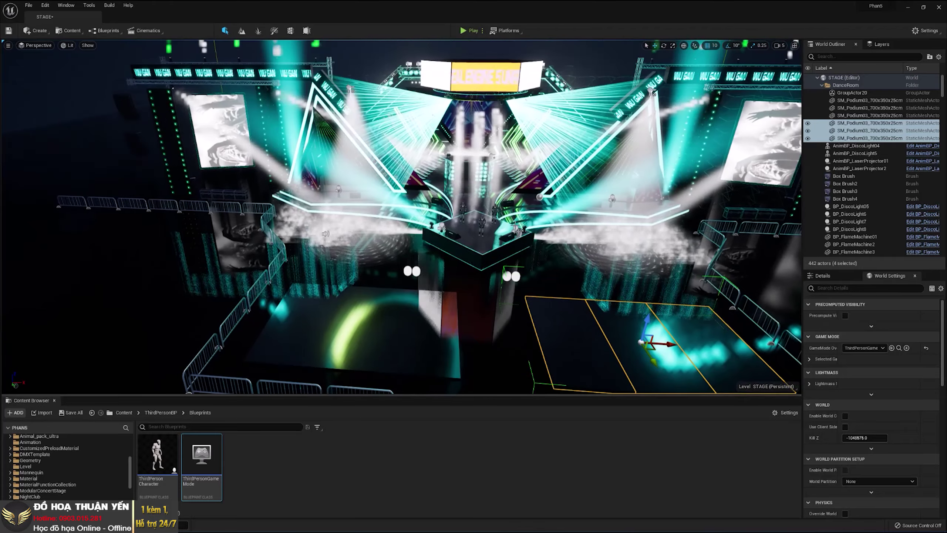
left_click(465, 30)
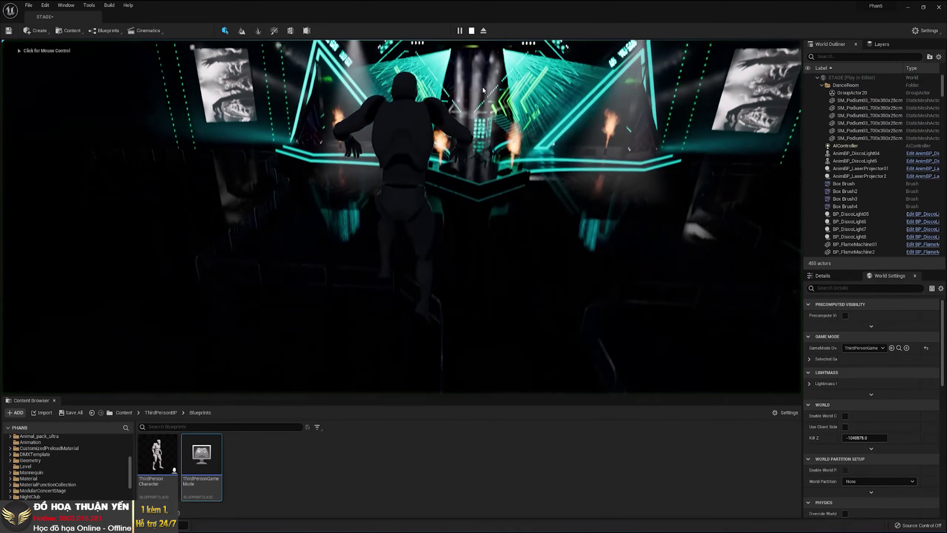
key("Escape")
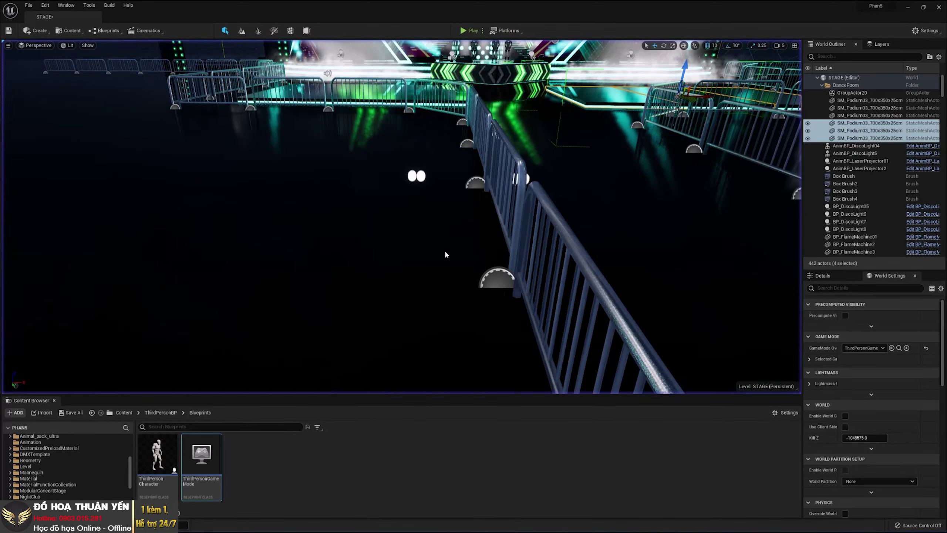
right_click_drag(445, 254, 445, 291)
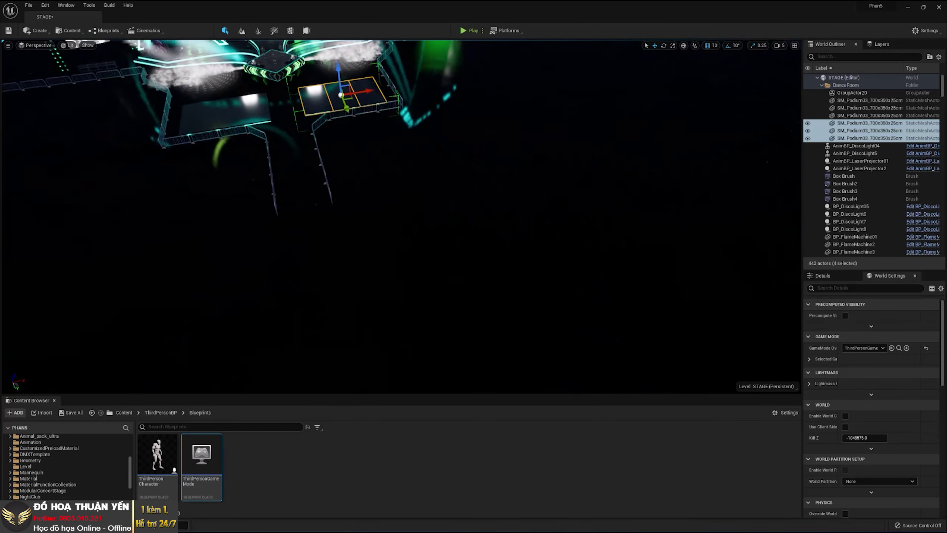
scroll(737, 183, "down", 5)
Open the Plane232 floor mesh via Browse to Asset.
left_click(746, 263)
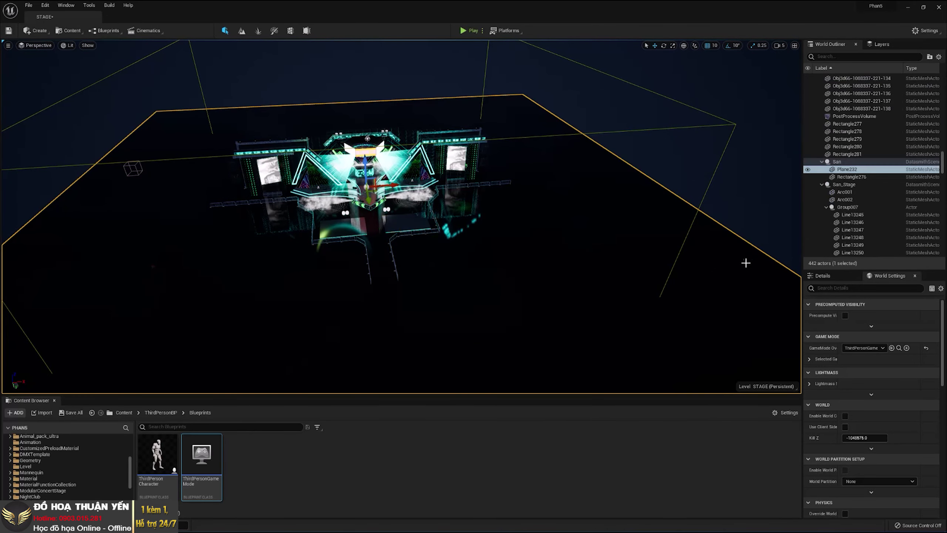
right_click(740, 270)
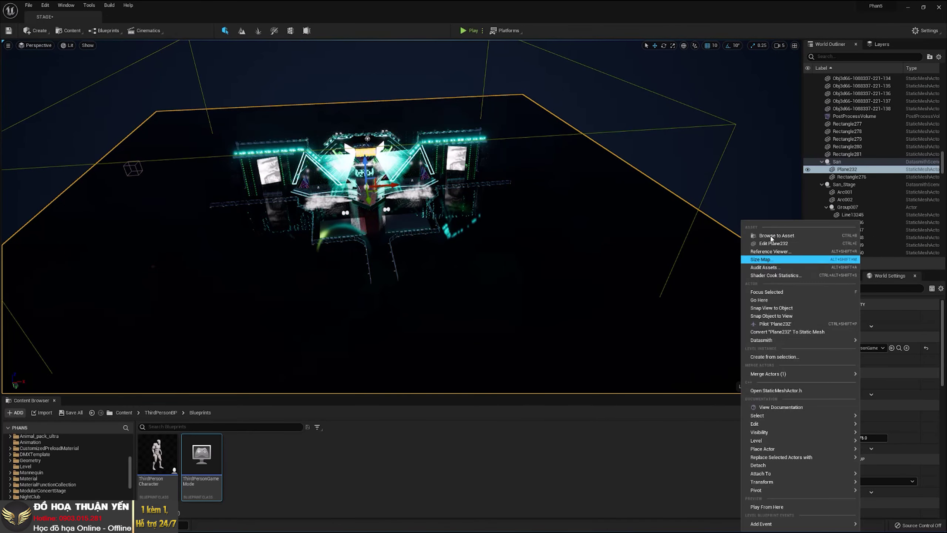
left_click(787, 239)
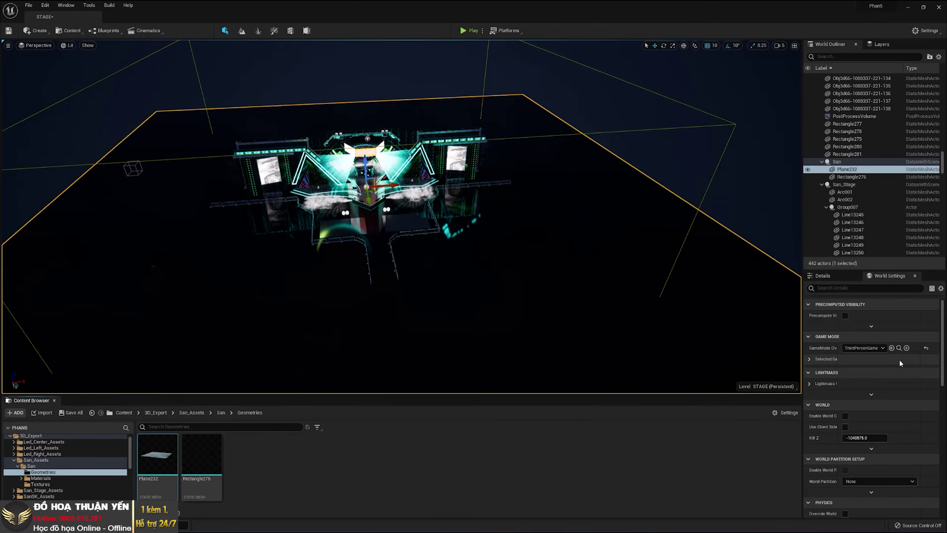
double_click(157, 455)
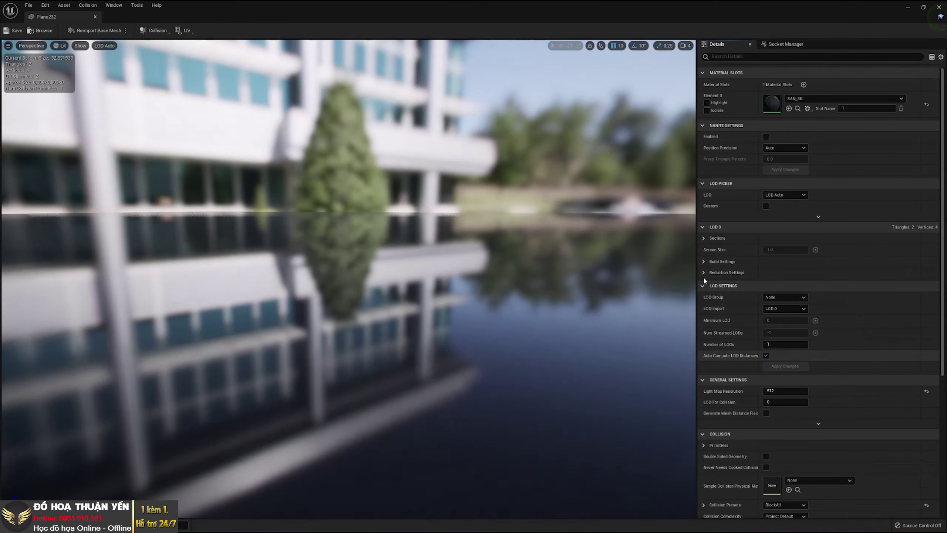
Apply Collision > Remove Collision to the mesh and close the Plane232 editor.
left_click_drag(477, 284, 214, 70)
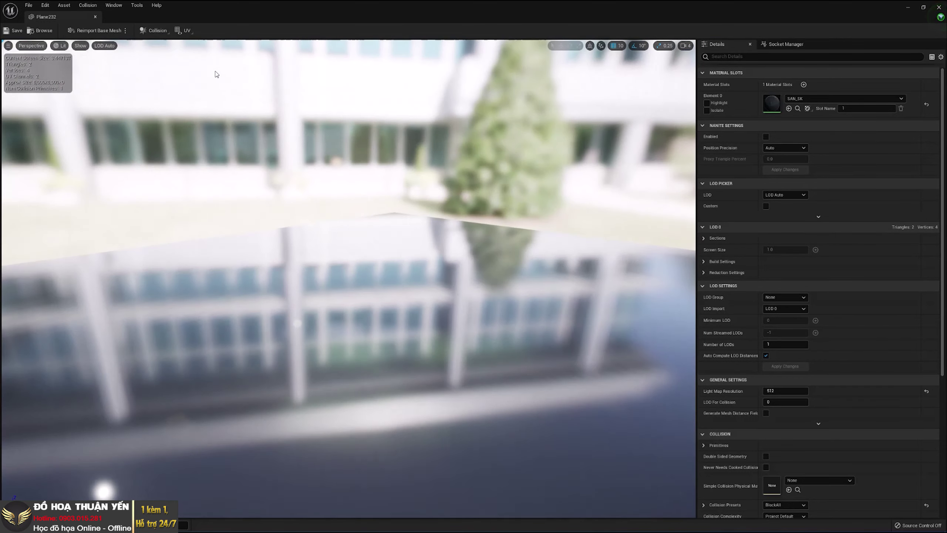
left_click(157, 31)
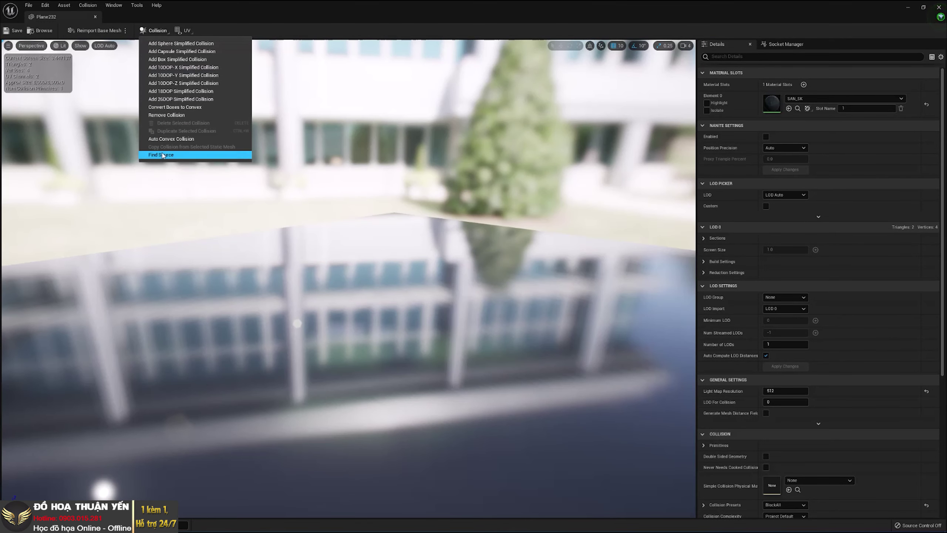
left_click(172, 117)
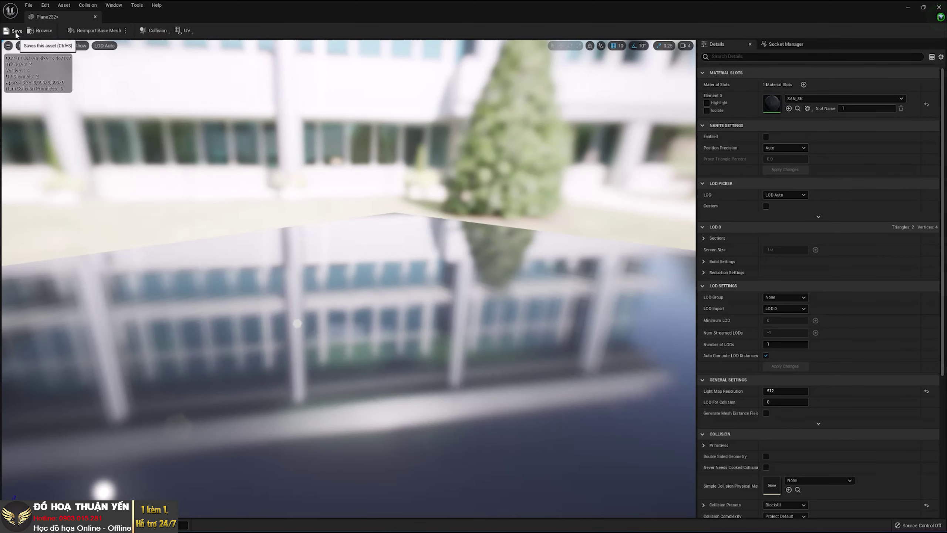
left_click(95, 17)
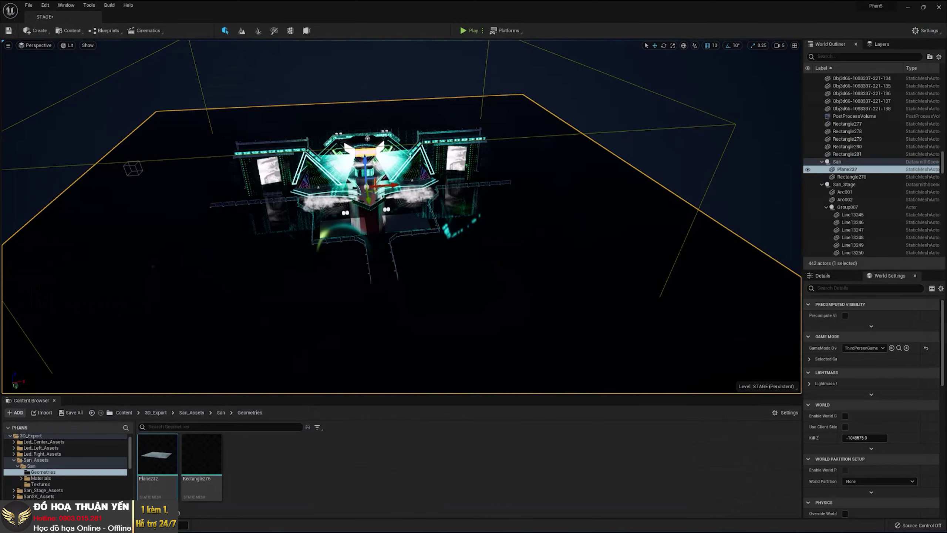
left_click_drag(464, 45, 470, 32)
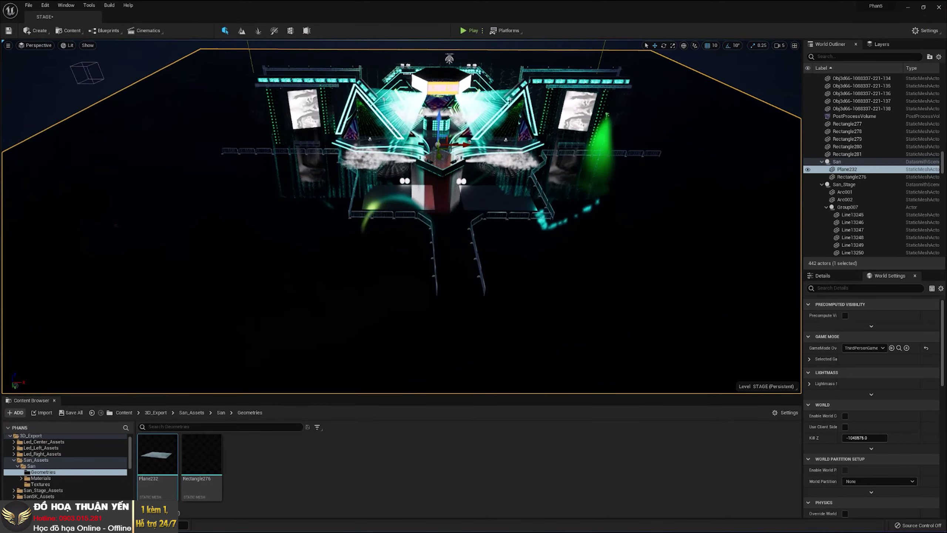
left_click(470, 32)
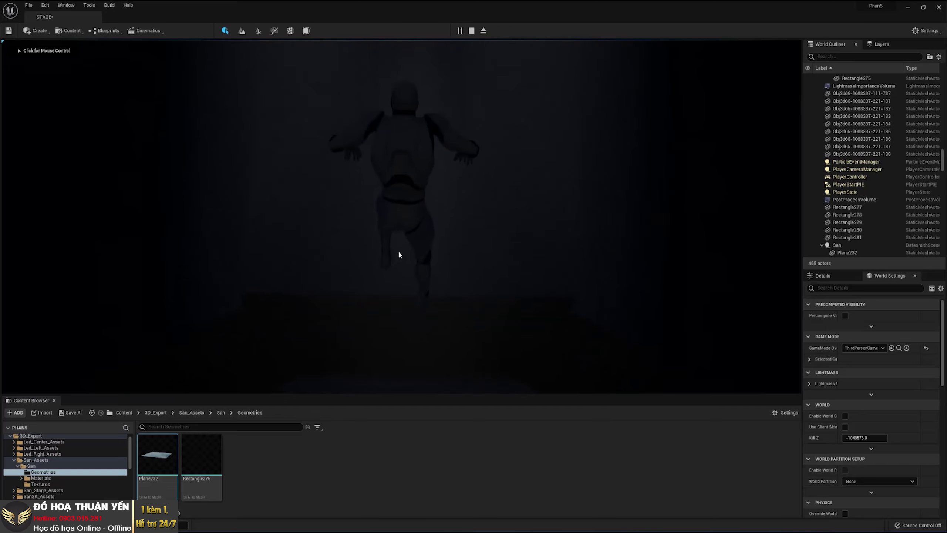
left_click(398, 251)
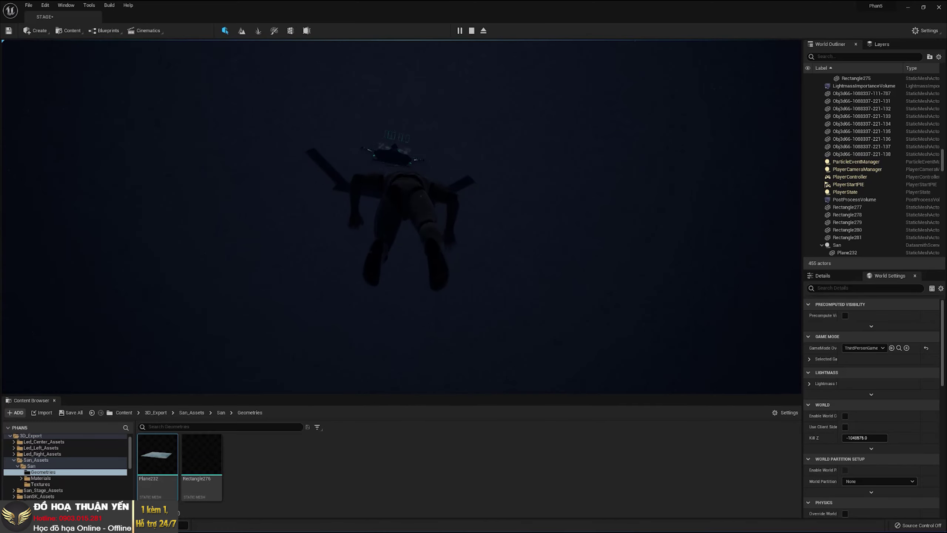
key("Escape")
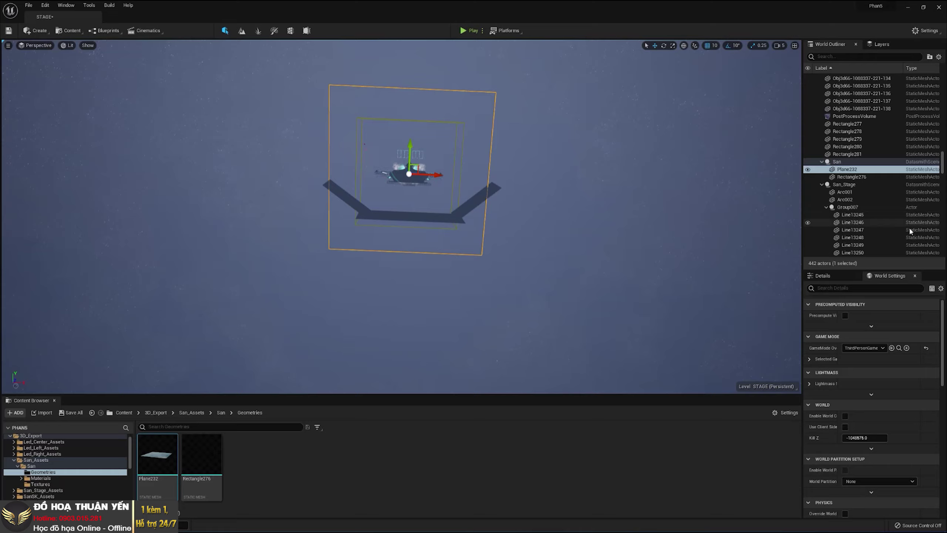
Select a truss piece, then the Plane232 floor plane, framing each with F.
left_click(845, 212)
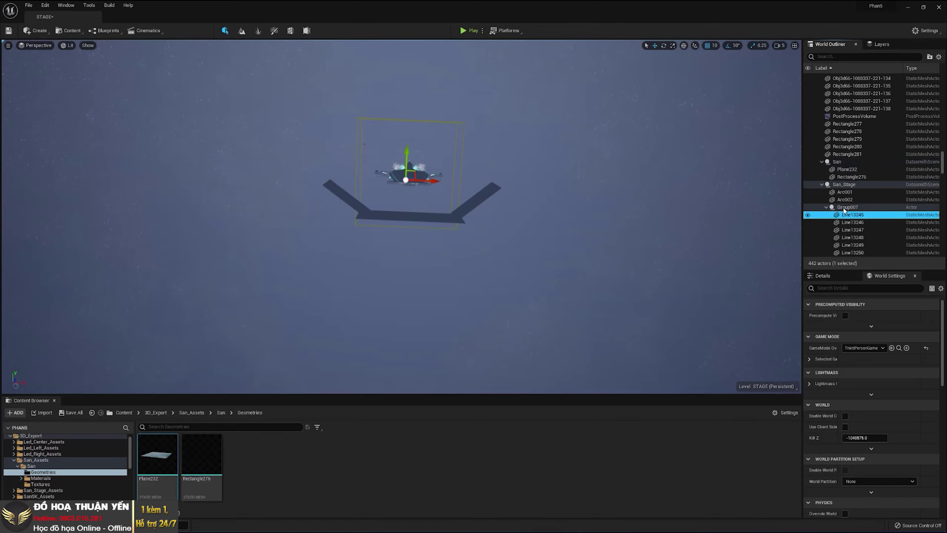
left_click(841, 109)
key("f")
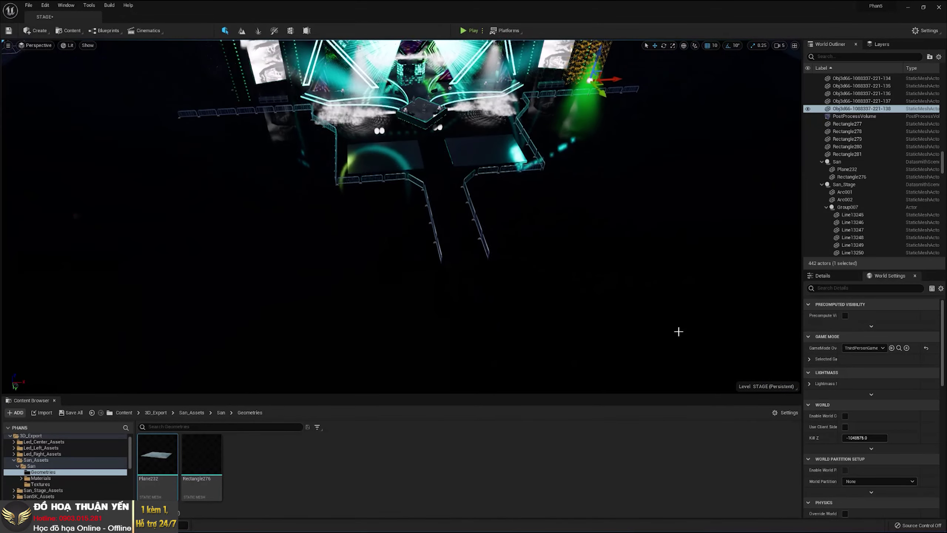
left_click(451, 272)
key("f")
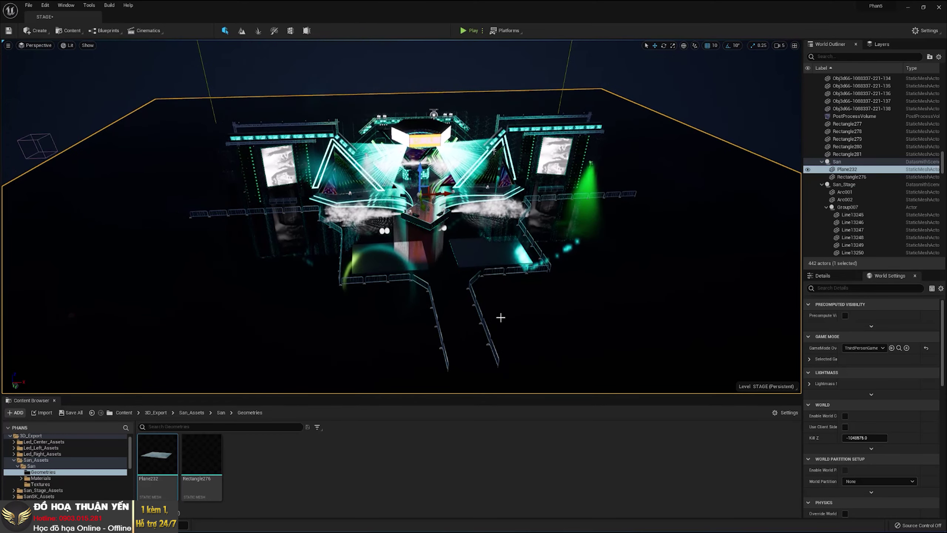
Add Box Simplified Collision to the Plane232 mesh and close its editor.
double_click(157, 456)
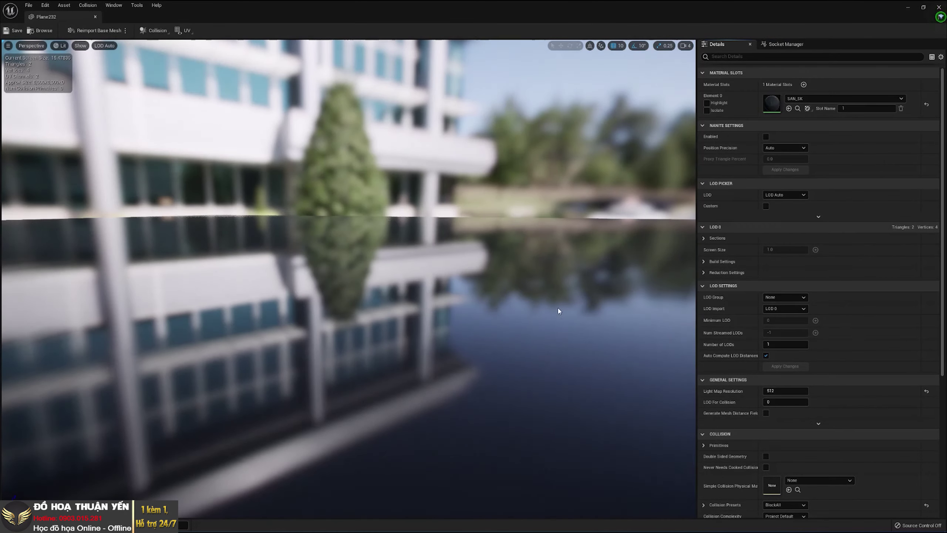
left_click_drag(558, 310, 172, 76)
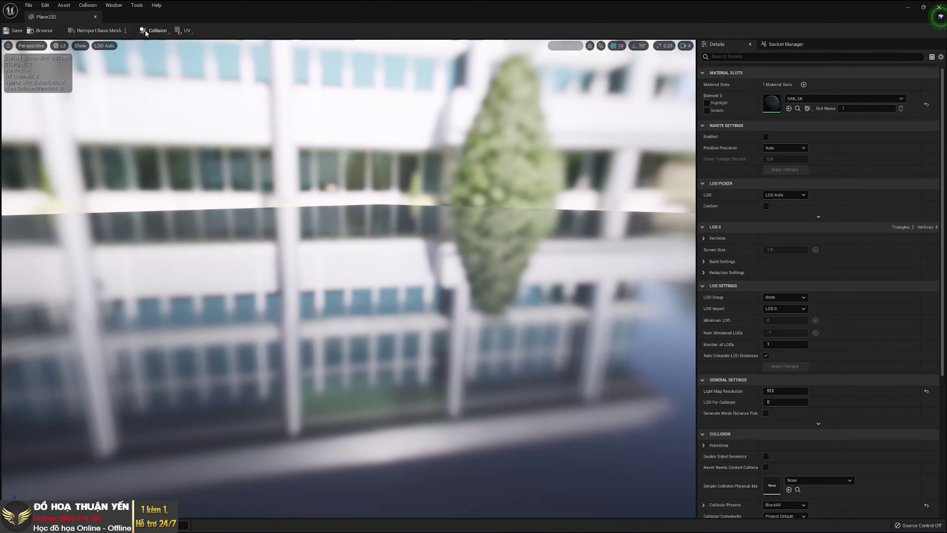
left_click(146, 32)
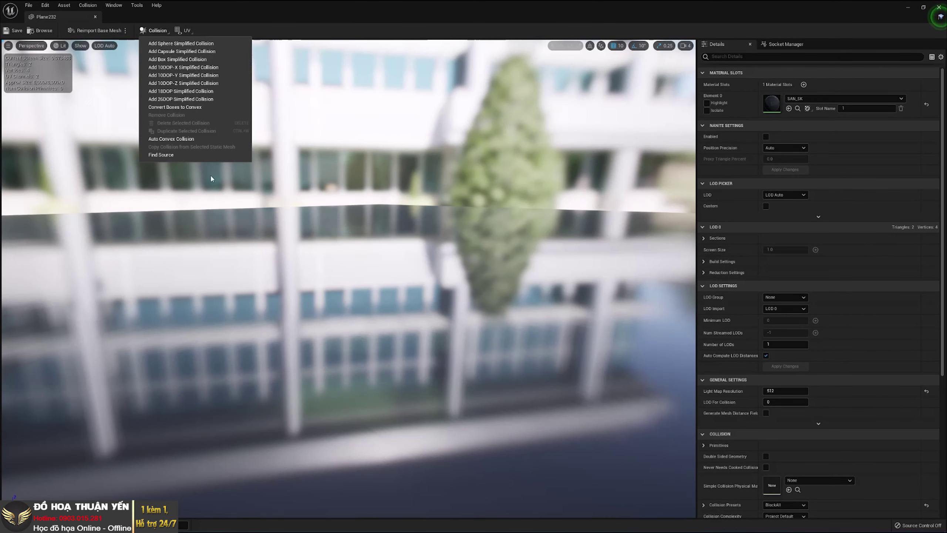
left_click(179, 59)
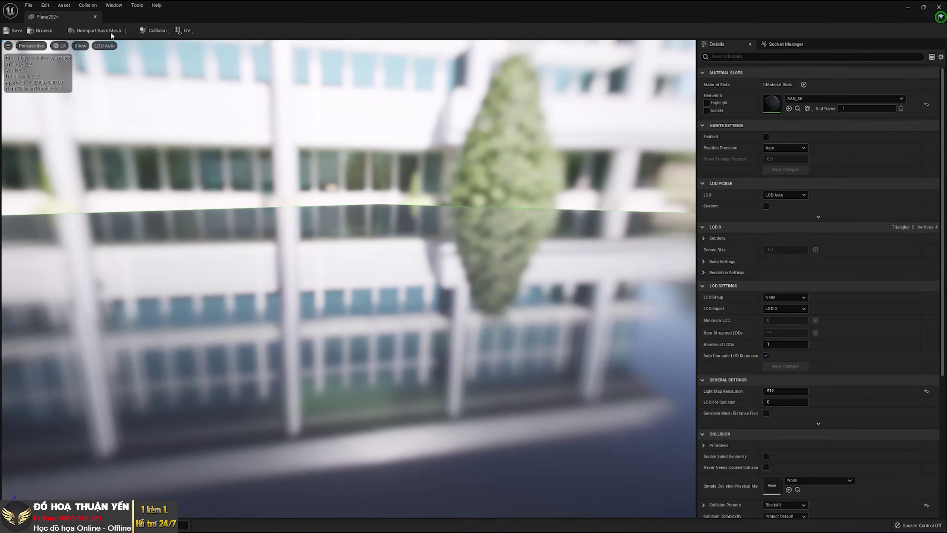
left_click(94, 19)
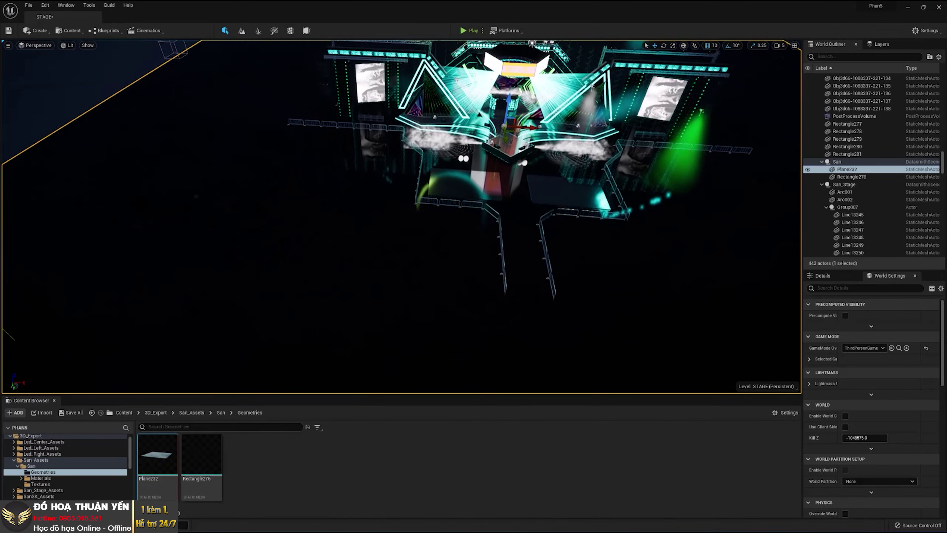
Play-test the level, running the mannequin forward across the stage floor, then stop playing.
key("f")
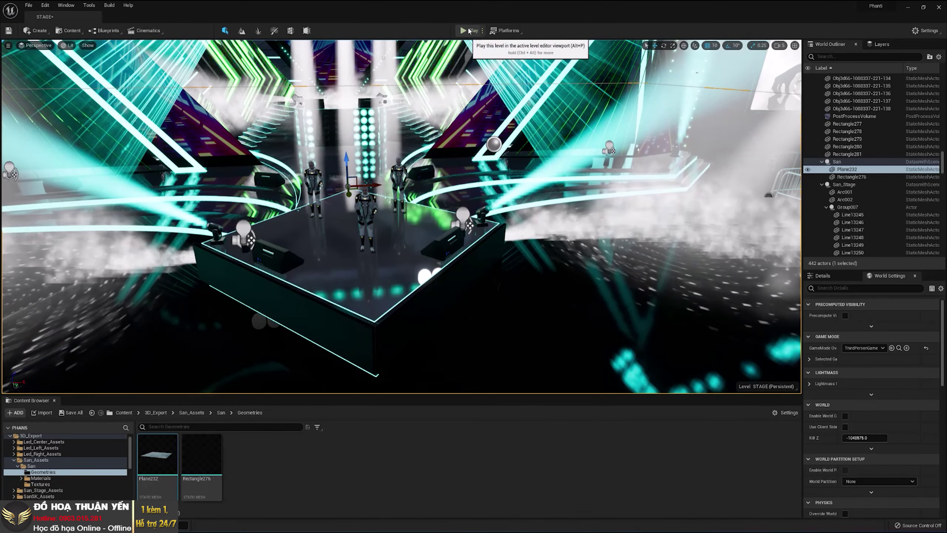
left_click(468, 30)
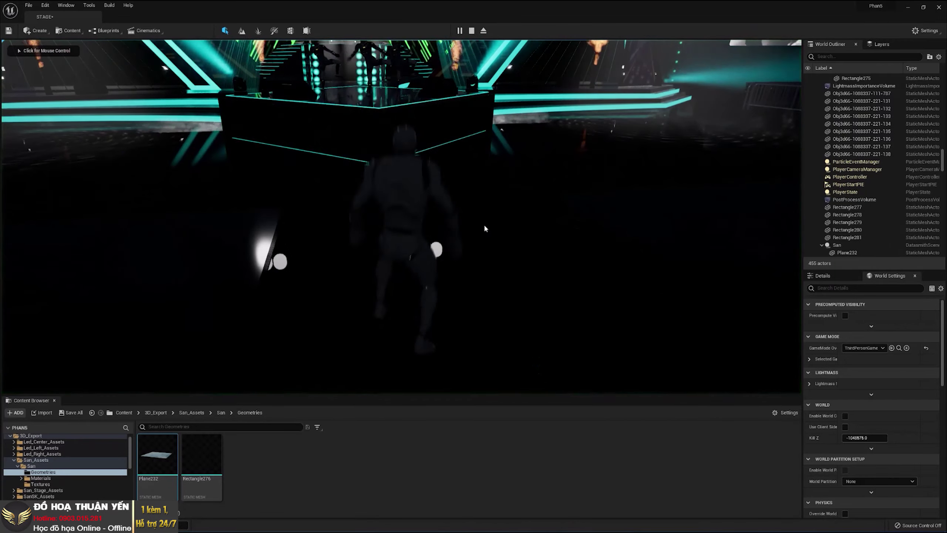
left_click(484, 227)
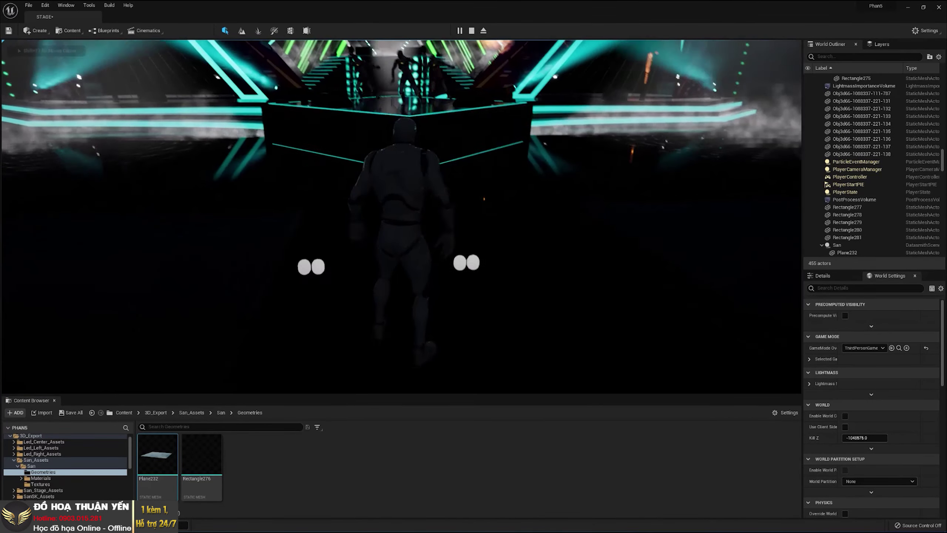
key("w")
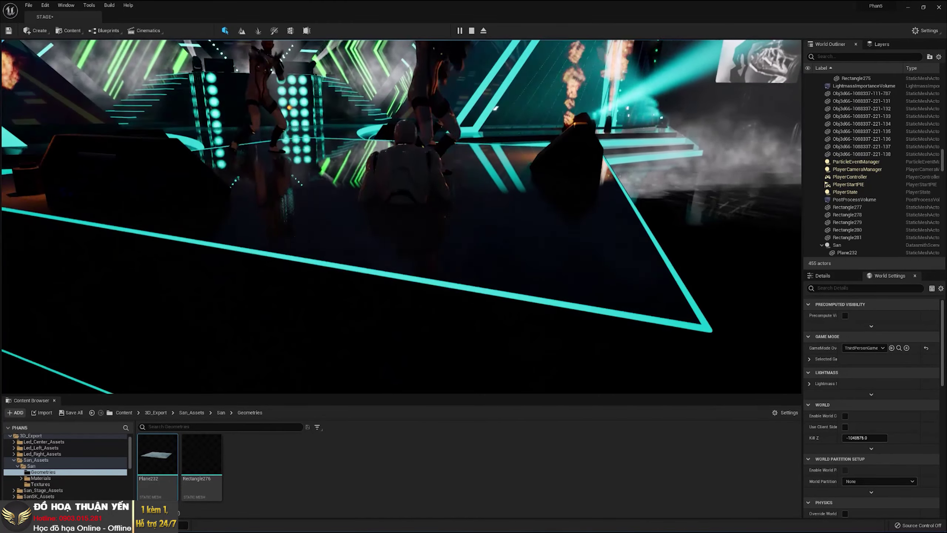
key("w")
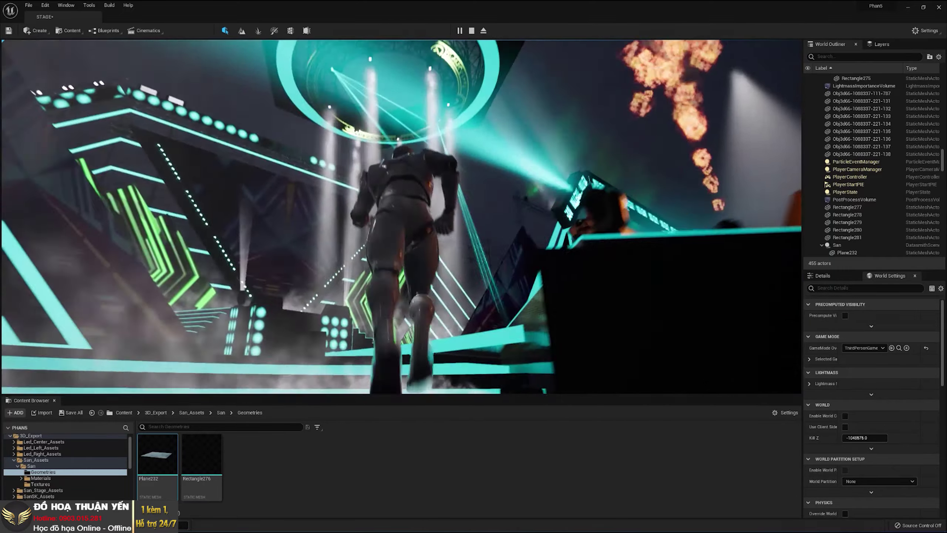
key("Escape")
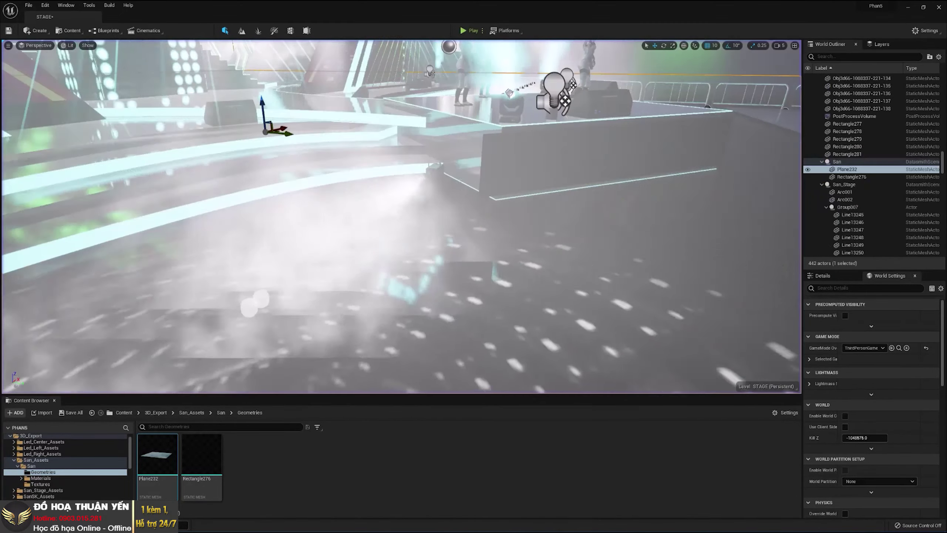
Open the ThirdPersonCharacter blueprint from Content > ThirdPersonBP > Blueprints.
left_click(110, 414)
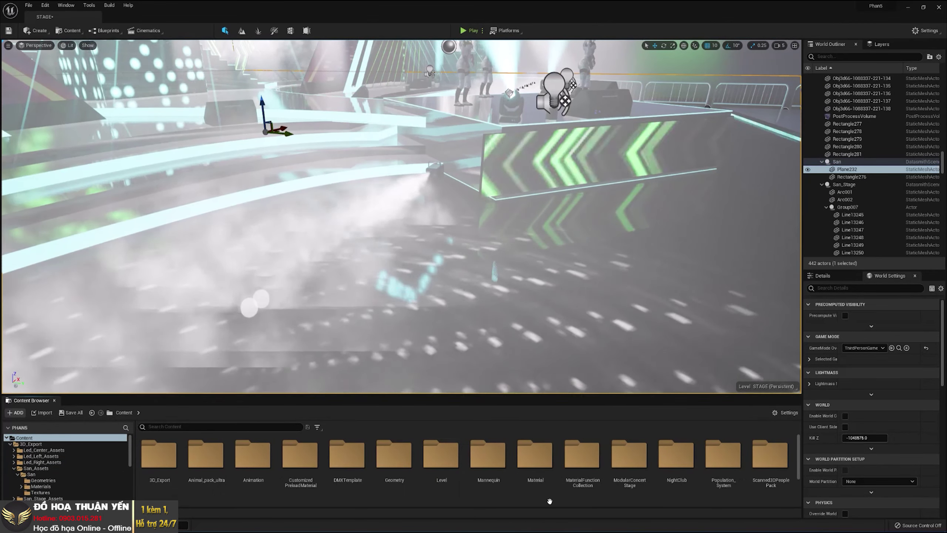
scroll(649, 485, "down", 3)
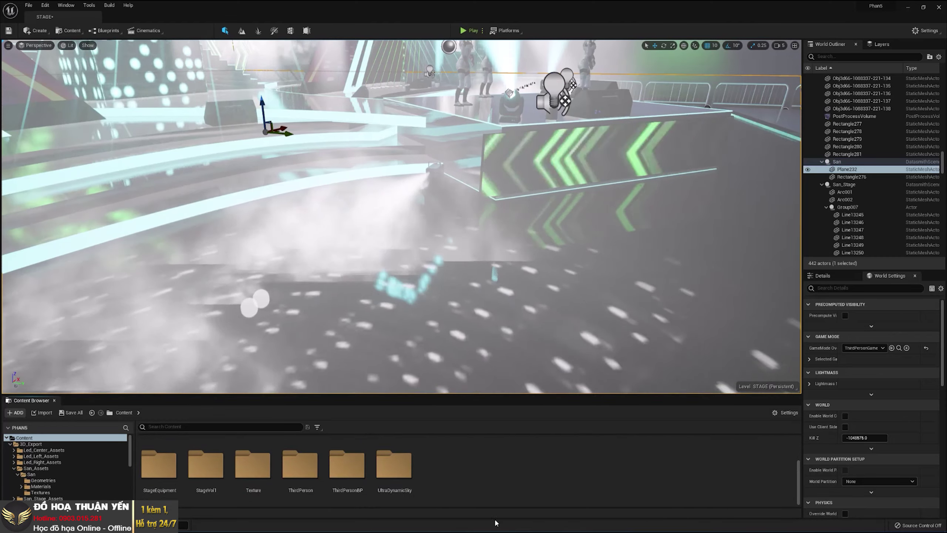
double_click(346, 467)
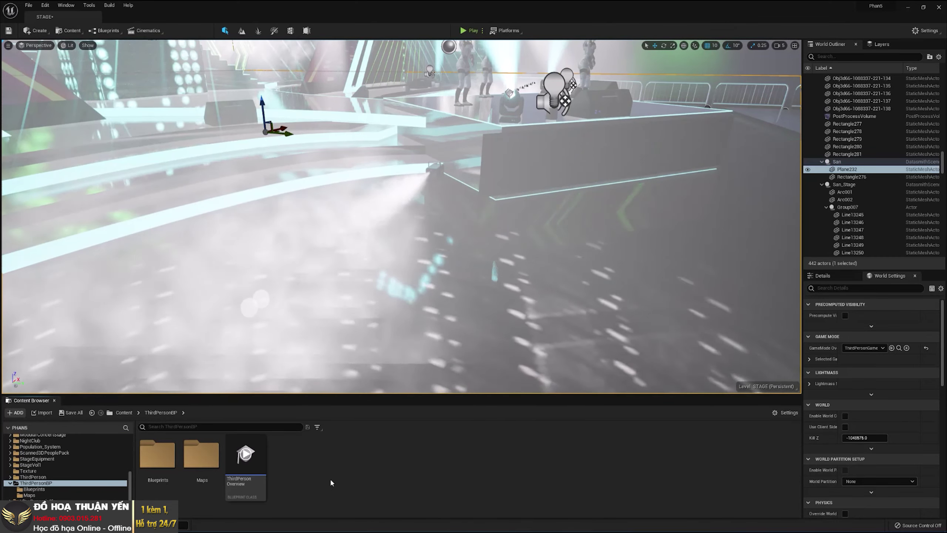
double_click(157, 454)
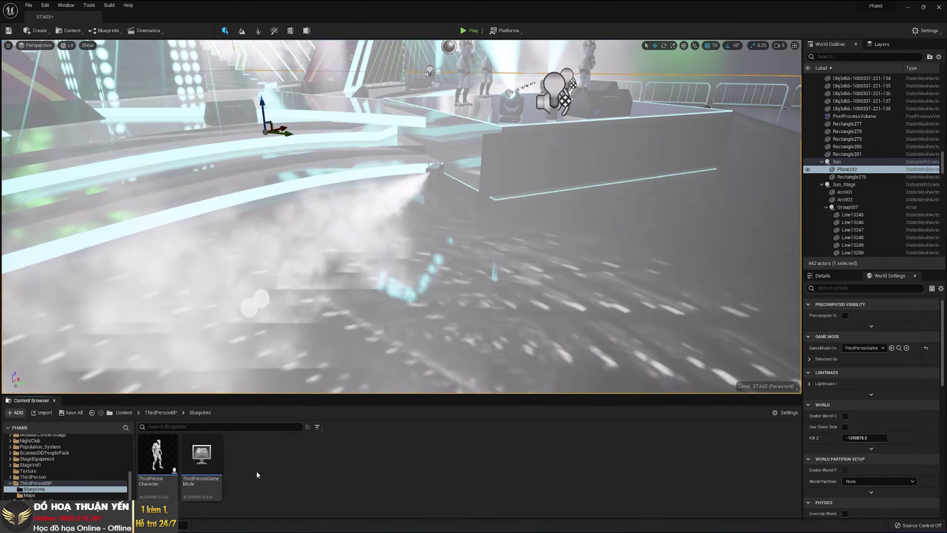
double_click(157, 457)
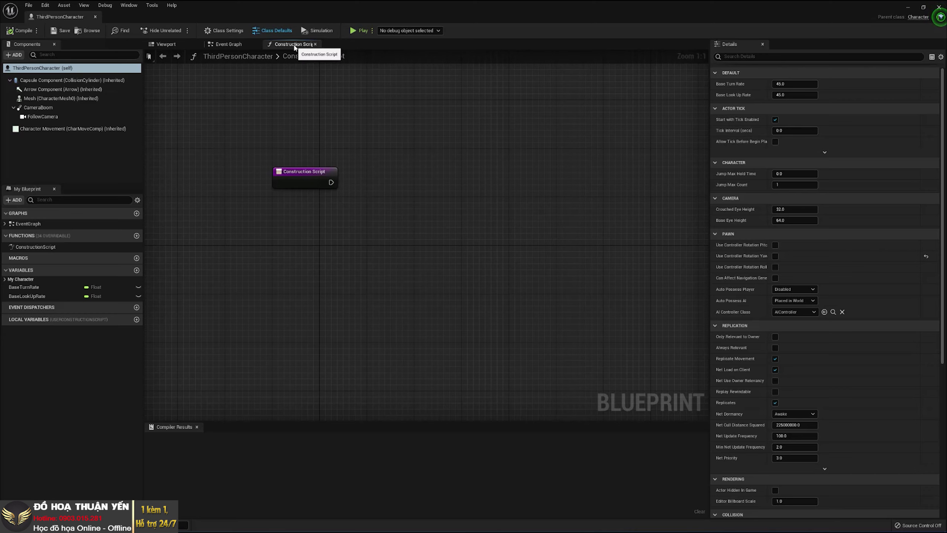
In the Viewport preview, zoom and orbit around the mannequin and its follow camera.
left_click(169, 44)
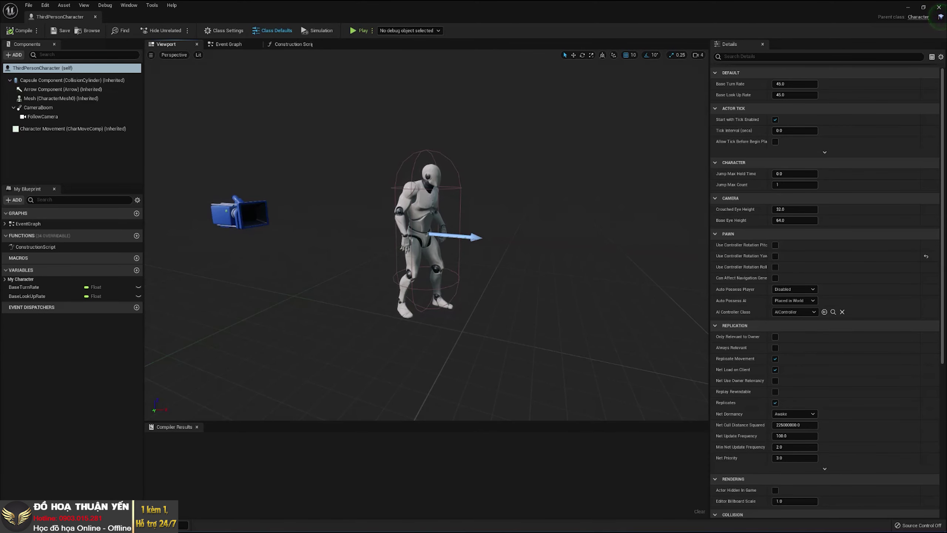
mouse_move(427, 261)
left_mouse_down()
mouse_move(390, 231)
mouse_move(427, 238)
left_mouse_up()
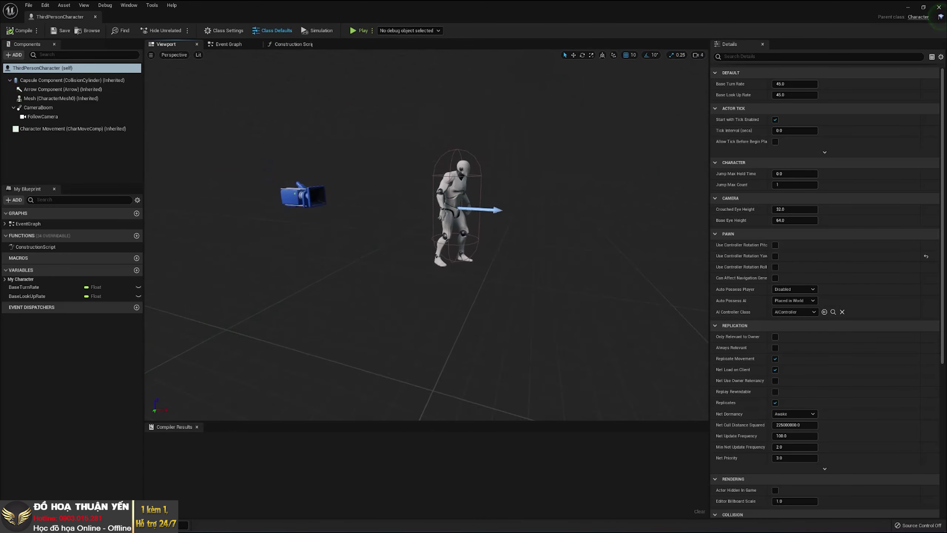
mouse_move(427, 239)
left_mouse_down()
mouse_move(410, 243)
mouse_move(395, 224)
mouse_move(391, 231)
mouse_move(501, 240)
left_mouse_up()
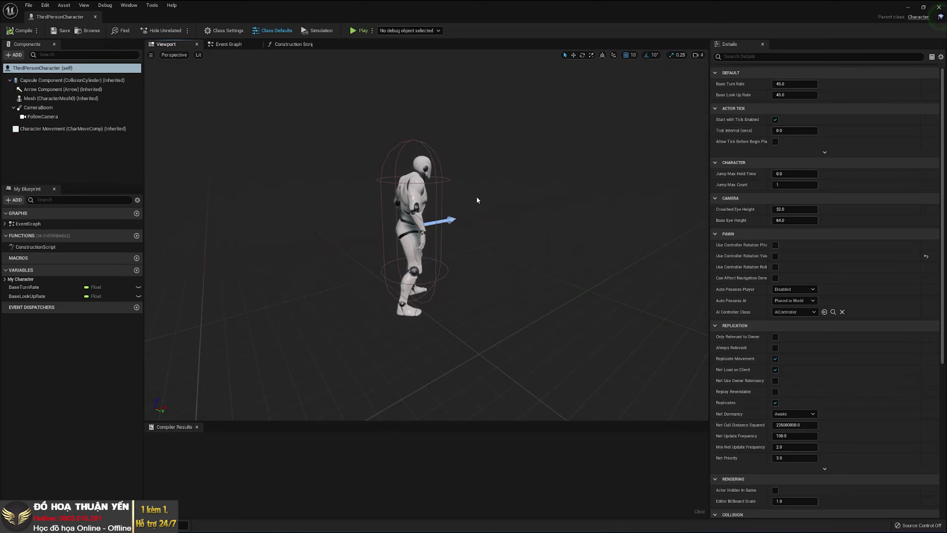
right_click_drag(477, 198, 477, 198)
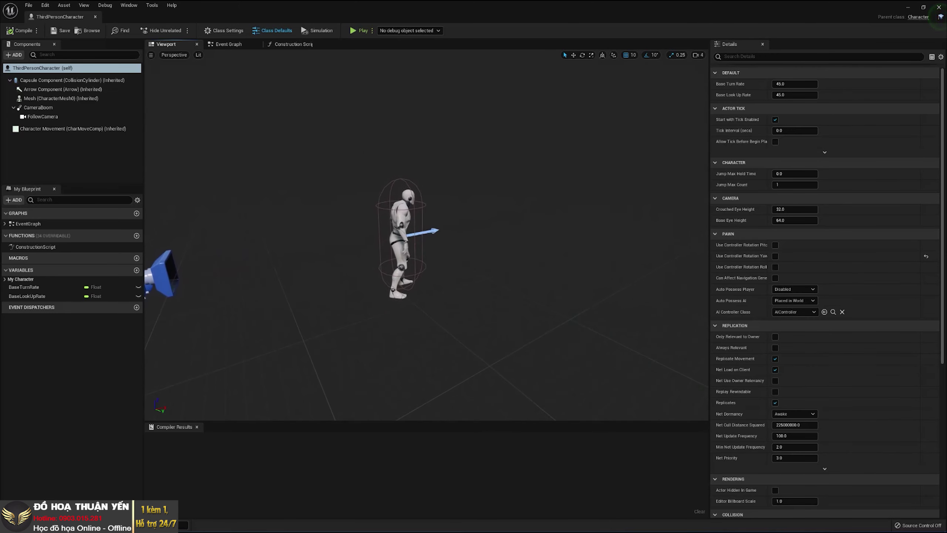
right_click_drag(477, 257, 473, 257)
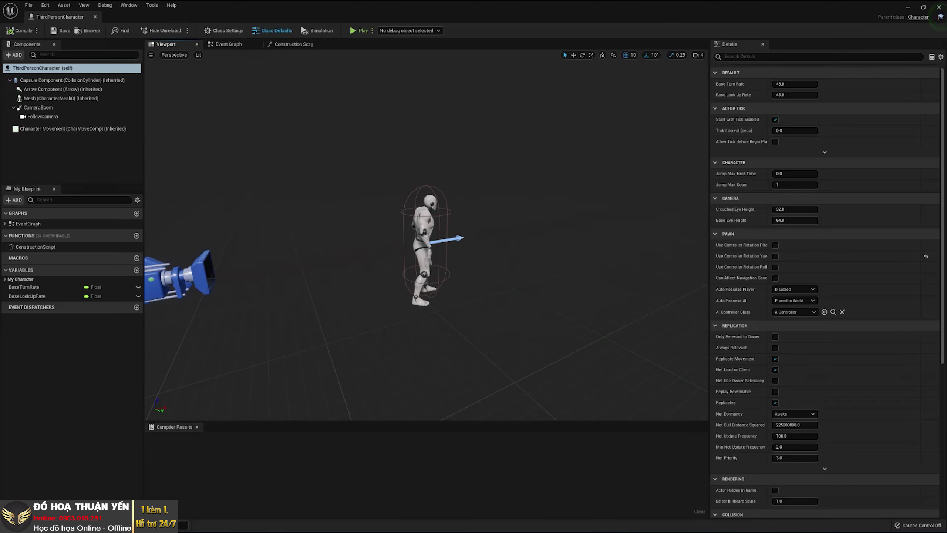
right_click_drag(504, 256, 506, 252)
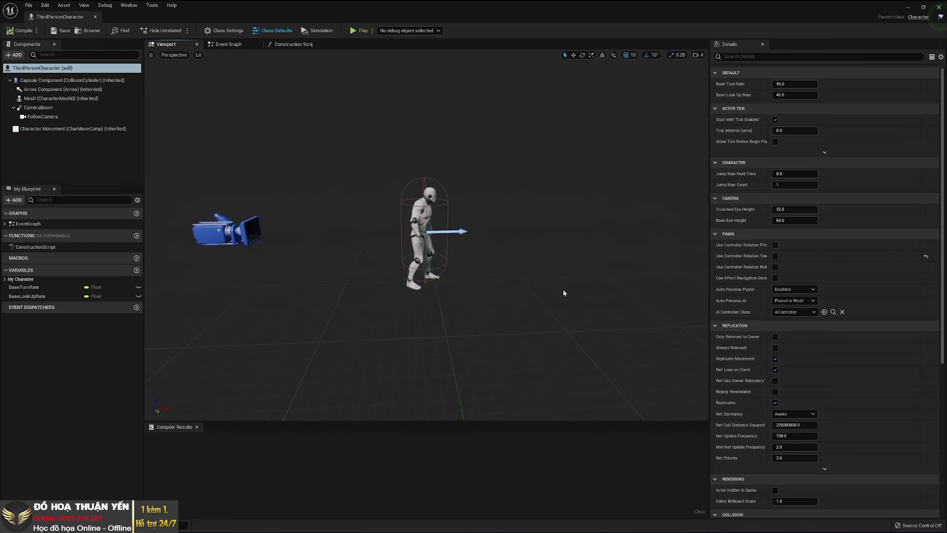
mouse_move(562, 289)
right_mouse_down()
mouse_move(544, 287)
mouse_move(582, 287)
mouse_move(484, 287)
mouse_move(559, 287)
right_mouse_up()
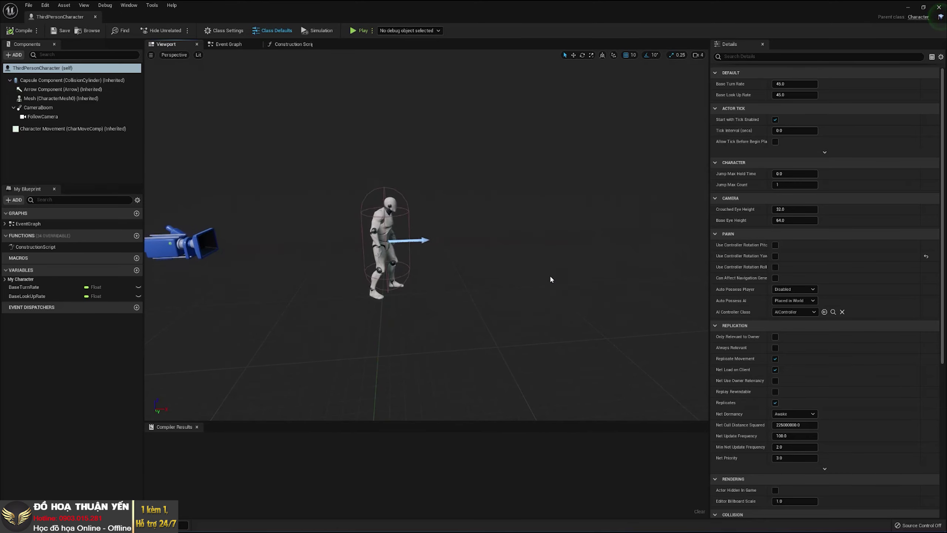
mouse_move(551, 278)
left_mouse_down()
mouse_move(551, 223)
mouse_move(551, 288)
mouse_move(529, 287)
mouse_move(541, 270)
left_mouse_up()
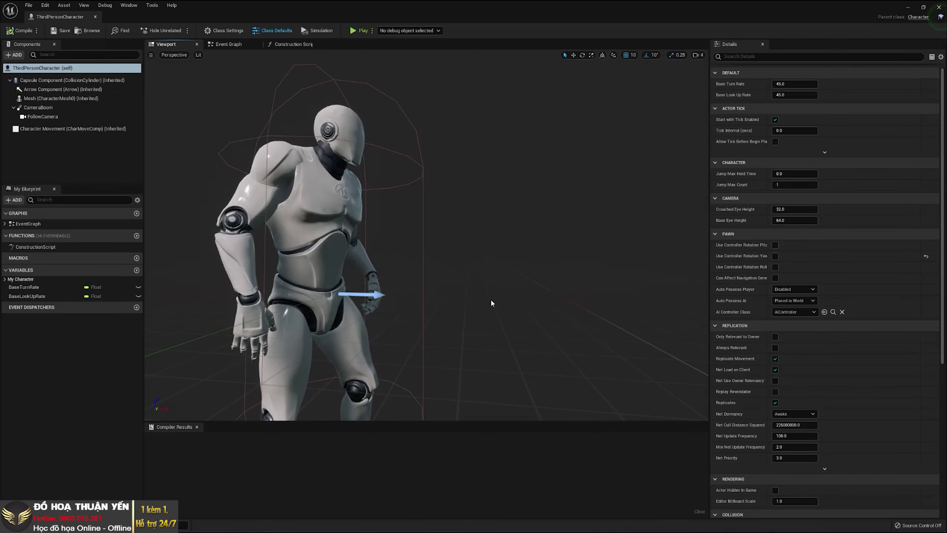
key("f")
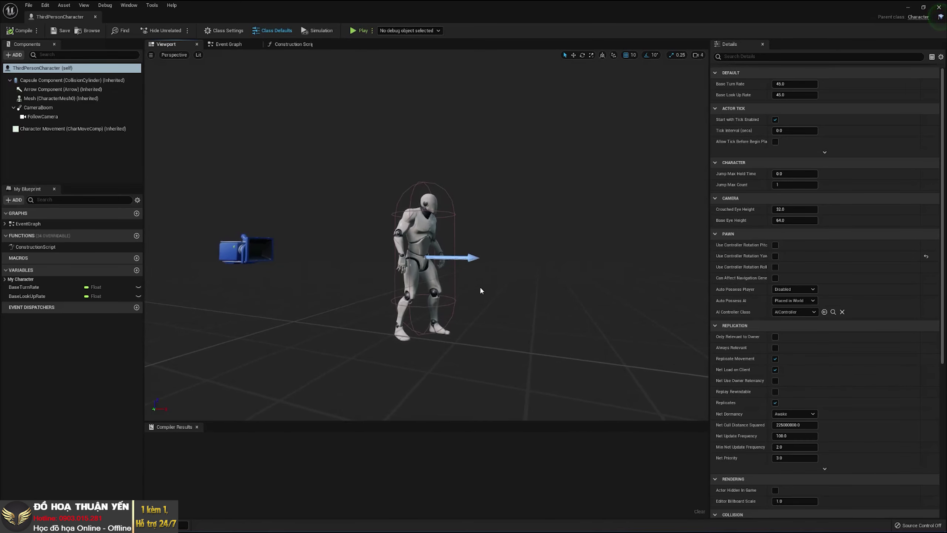
scroll(479, 290, "up", 3)
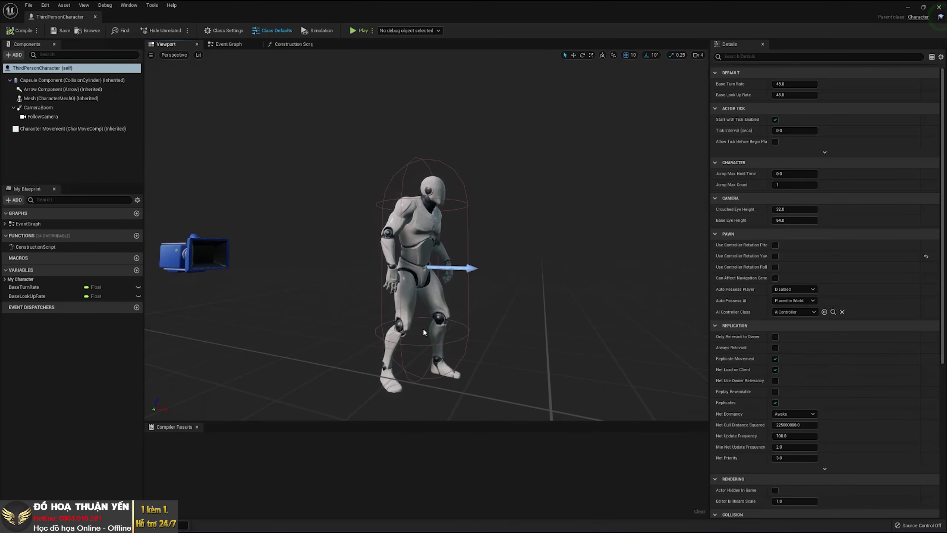
Select the Mesh (CharacterMesh0) component and orbit the preview around the SK_Mannequin.
left_click(411, 326)
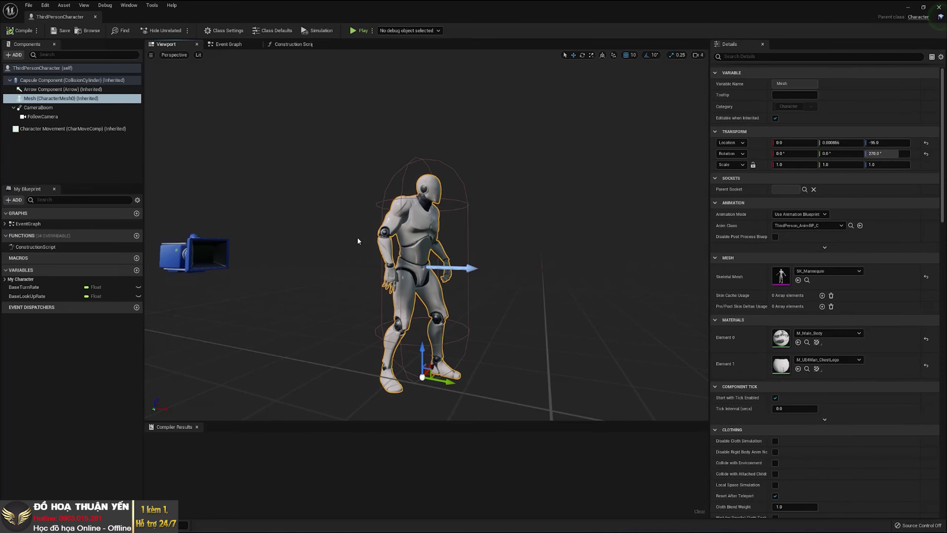
middle_click_drag(353, 235, 315, 190)
right_click_drag(427, 235, 336, 202)
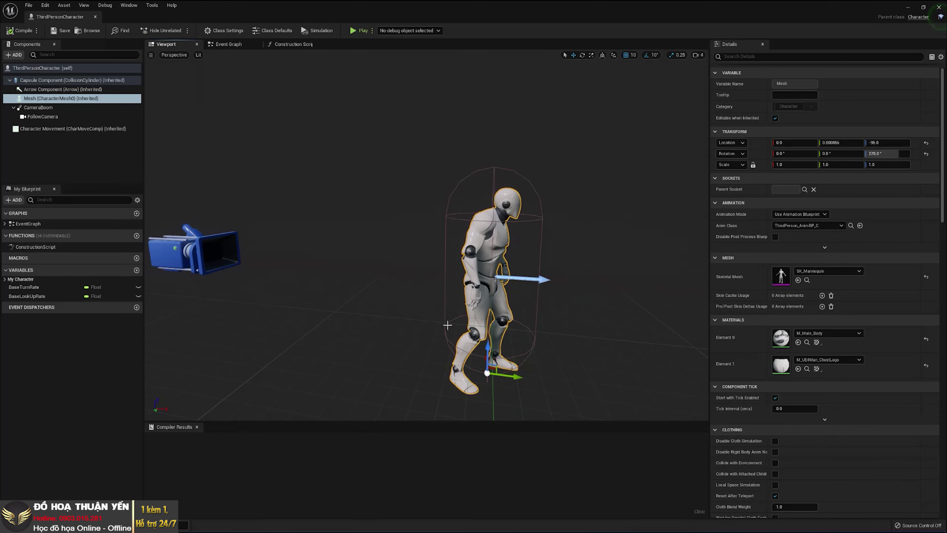
right_click_drag(447, 324, 484, 329)
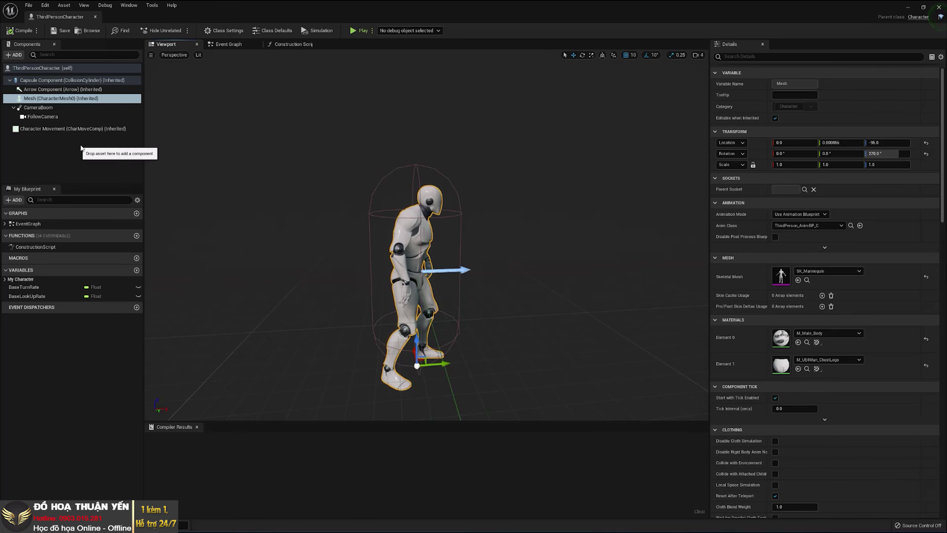
Change Character Movement's Max Walk Speed from 600 to 2000 and compile the blueprint.
left_click(61, 130)
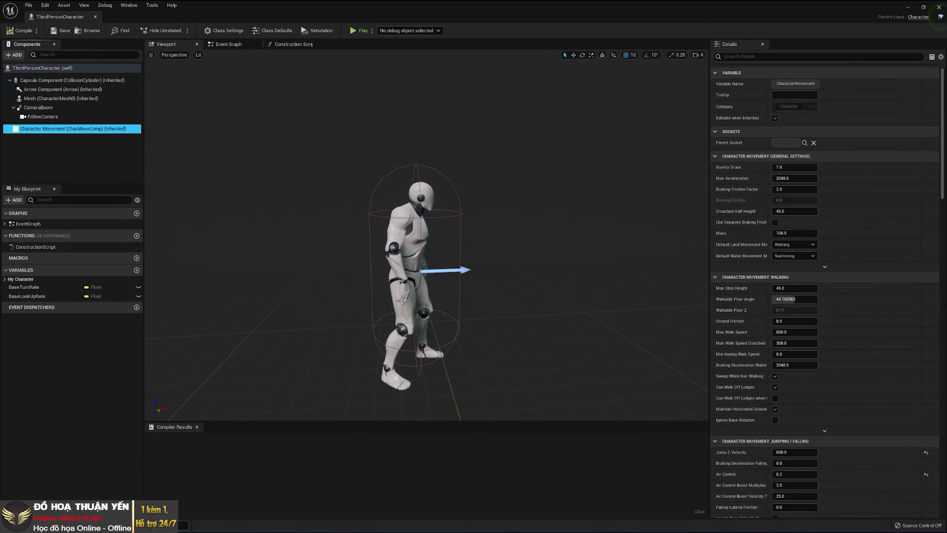
scroll(893, 335, "down", 2)
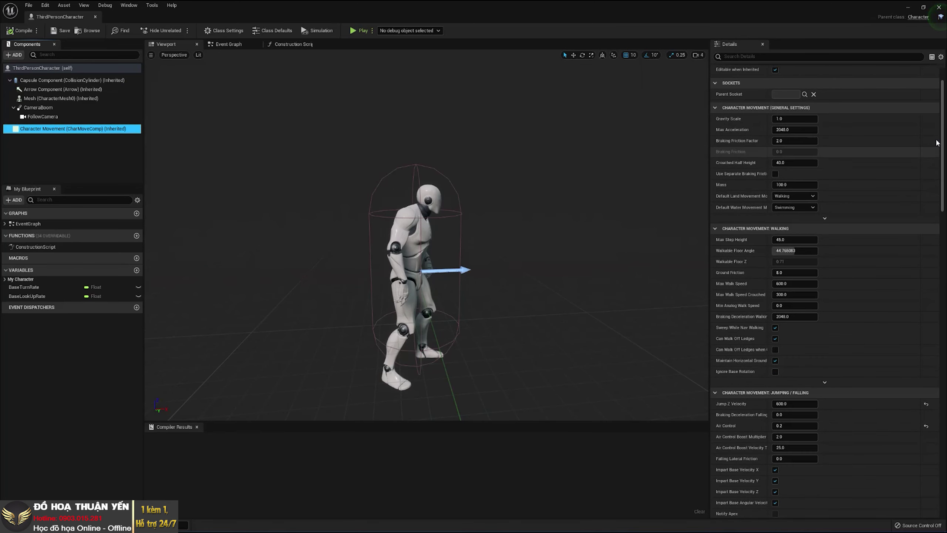
left_click_drag(943, 138, 939, 146)
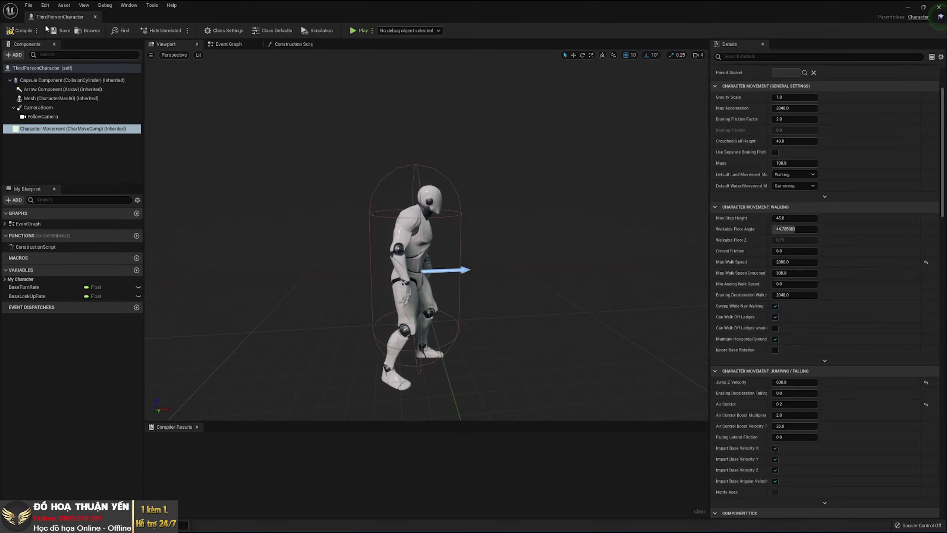
left_click(16, 31)
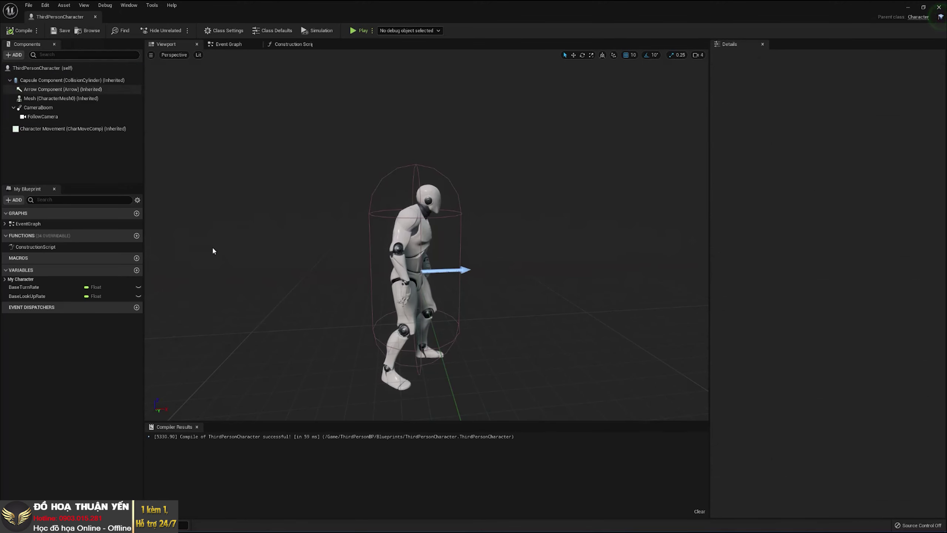
Close the blueprint and turn the level view toward the concert stage.
left_click(96, 17)
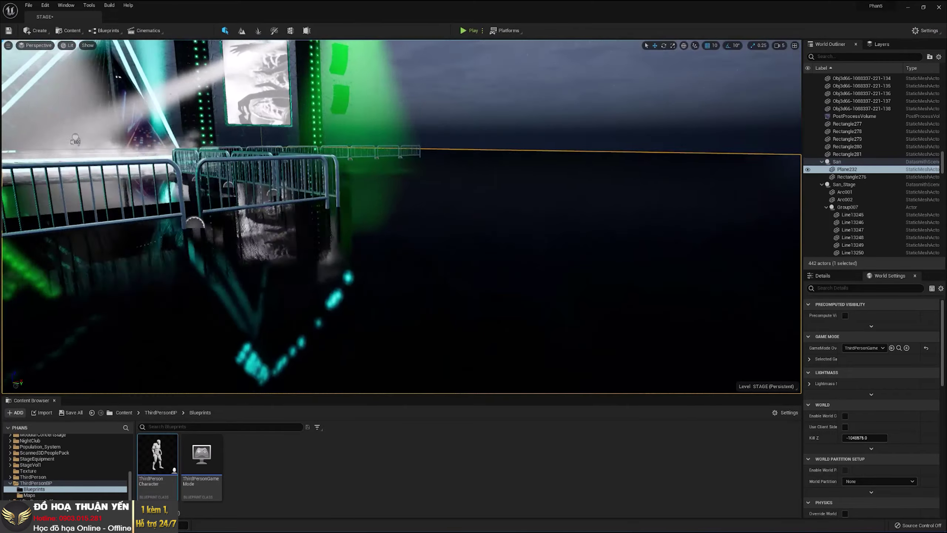
right_click_drag(401, 217, 491, 209)
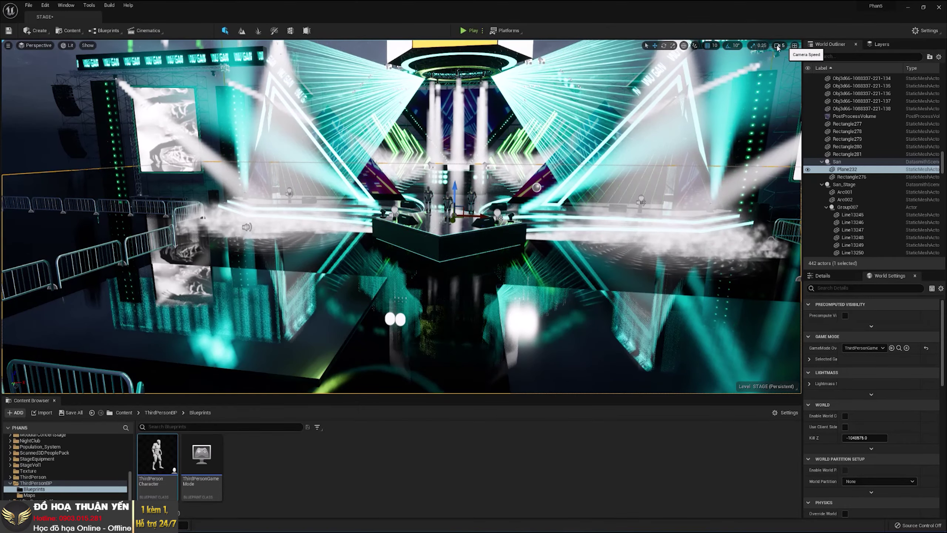
right_click_drag(484, 209, 466, 209)
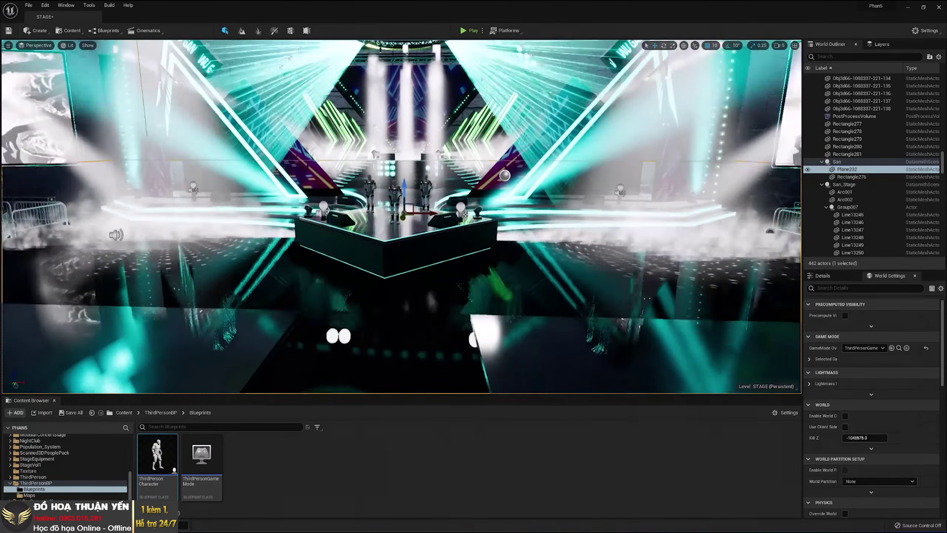
Play-test the faster mannequin, running it up to the stage railing, then stop.
left_click(468, 31)
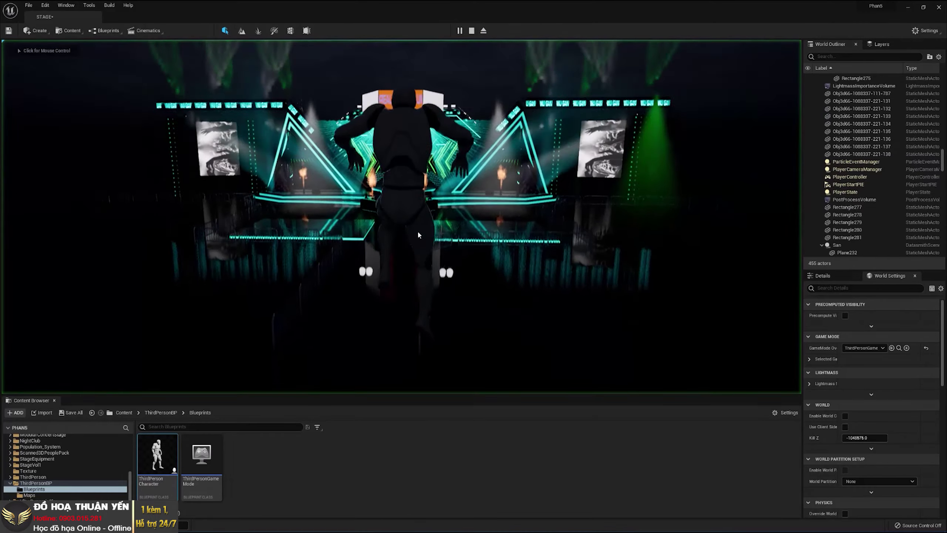
left_click(421, 201)
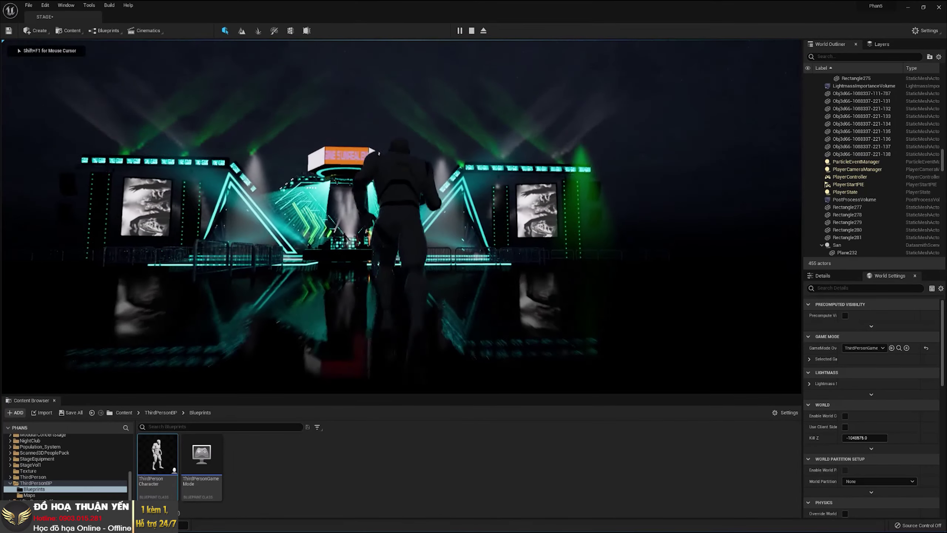
key("w")
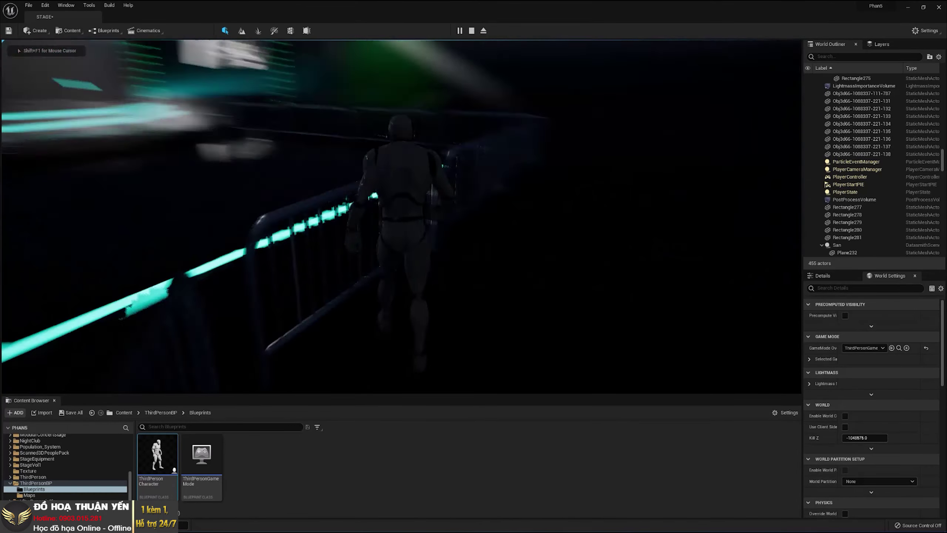
key("w")
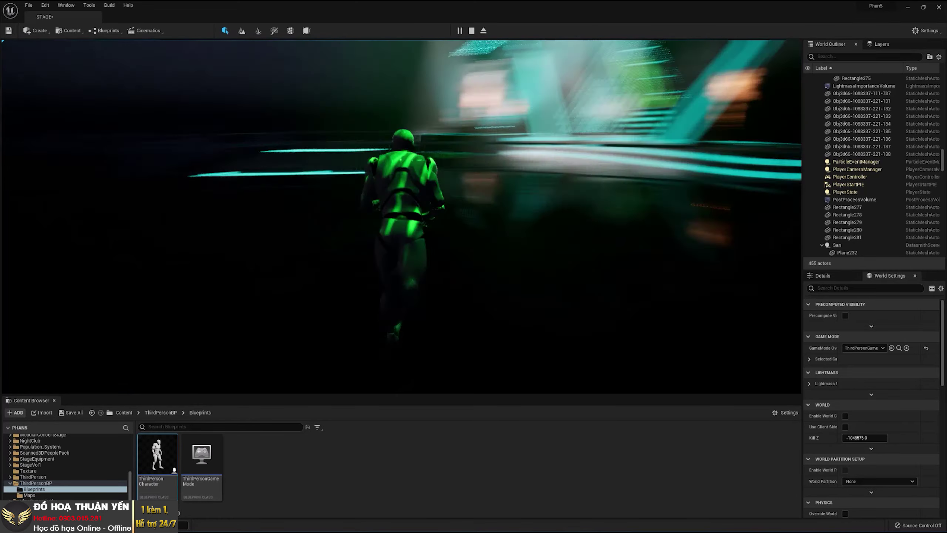
key("w")
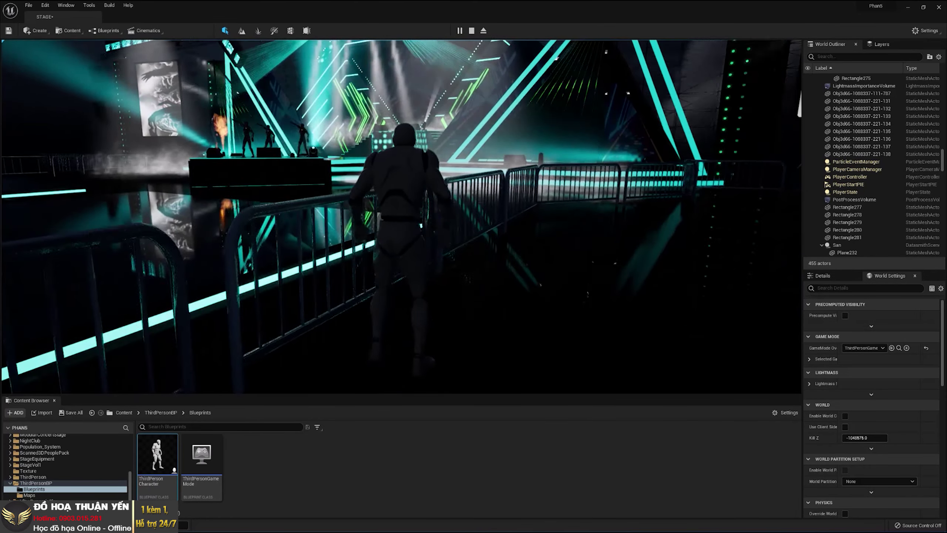
key("Escape")
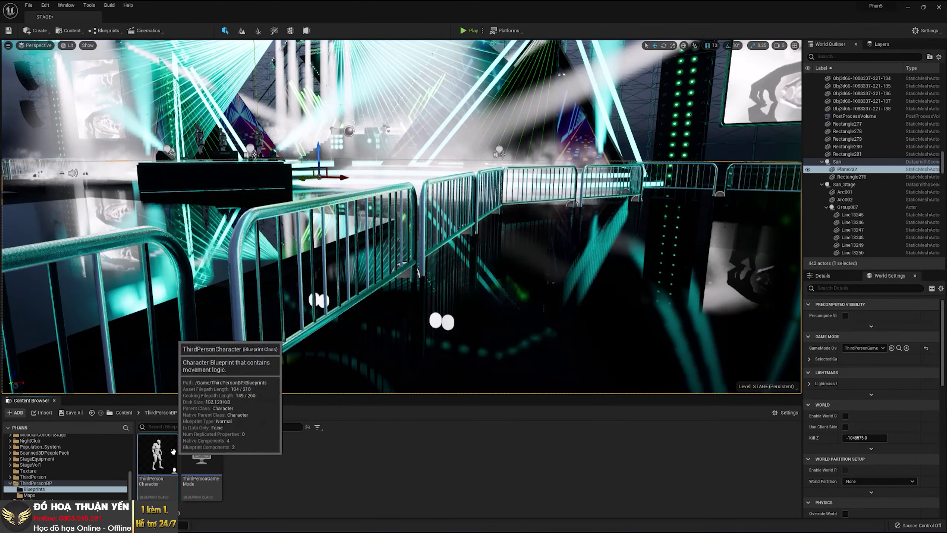
Reopen ThirdPersonCharacter, set Max Walk Speed to 100, compile, and close the blueprint.
double_click(174, 452)
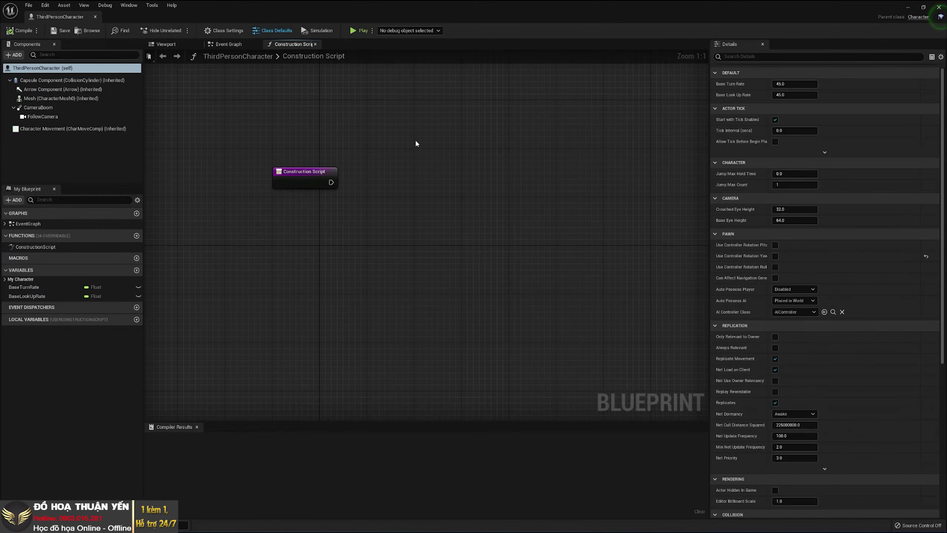
left_click(166, 45)
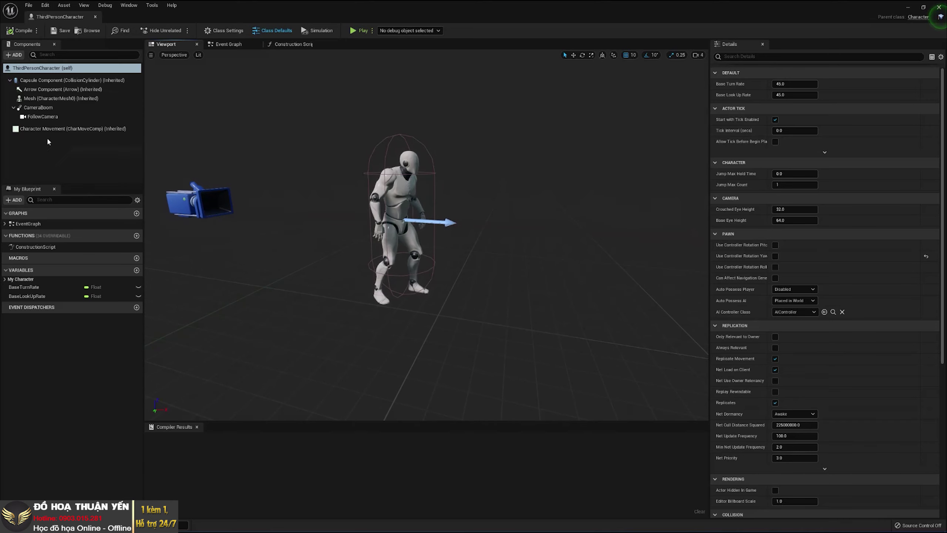
left_click(67, 130)
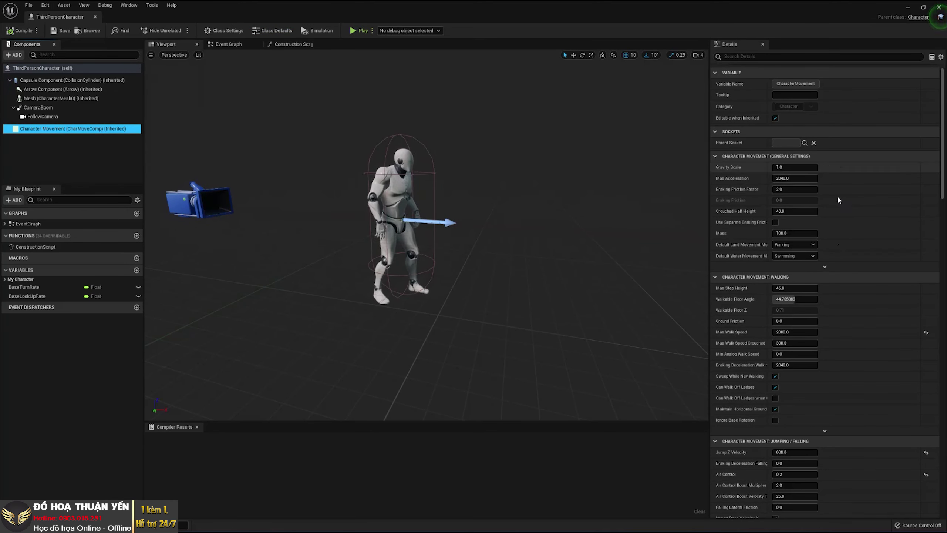
left_click(782, 332)
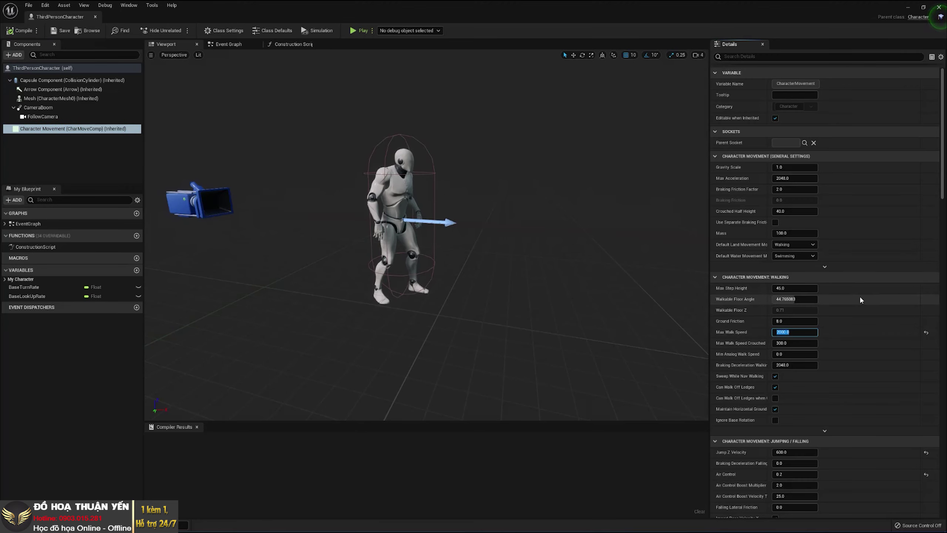
type("100")
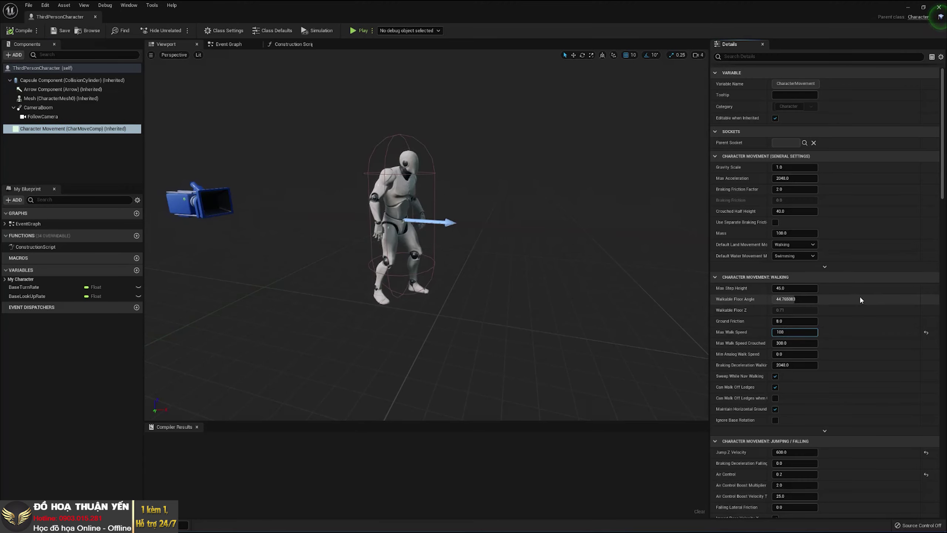
left_click(15, 28)
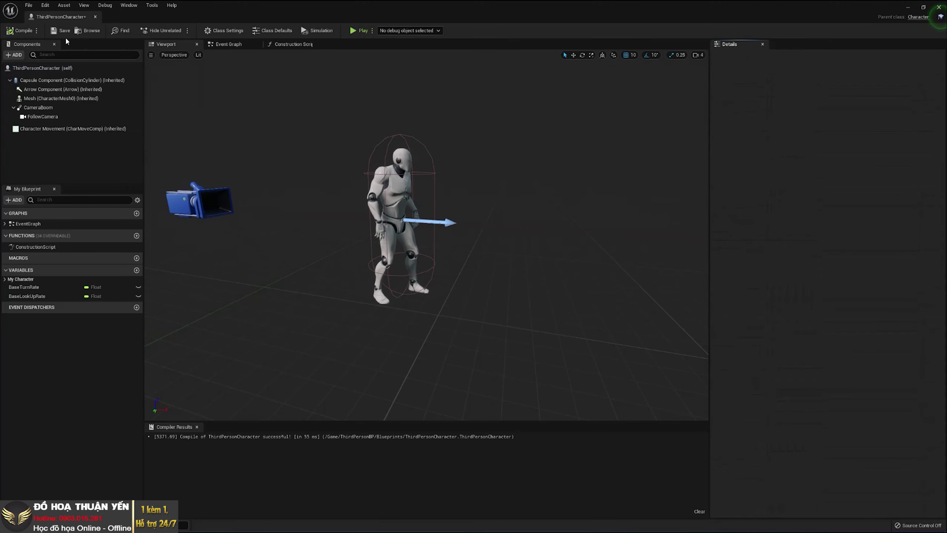
left_click(96, 16)
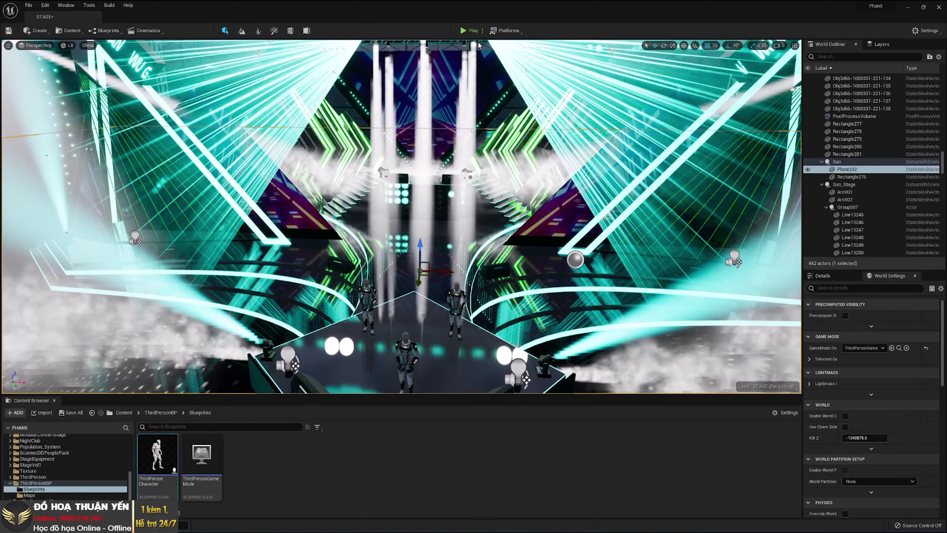
Start a test play and walk the slowed mannequin up to the DJ booth.
left_click(471, 30)
left_click(500, 100)
key("w")
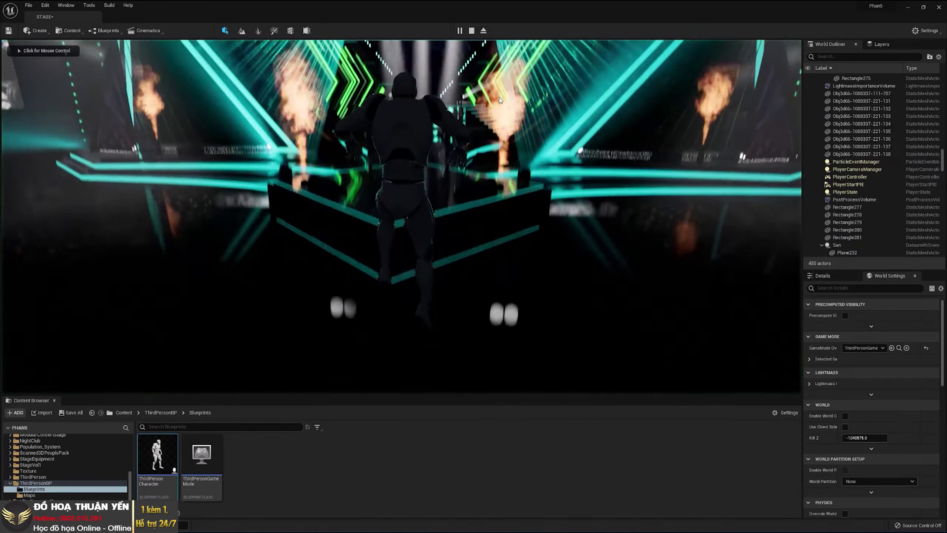
key("w")
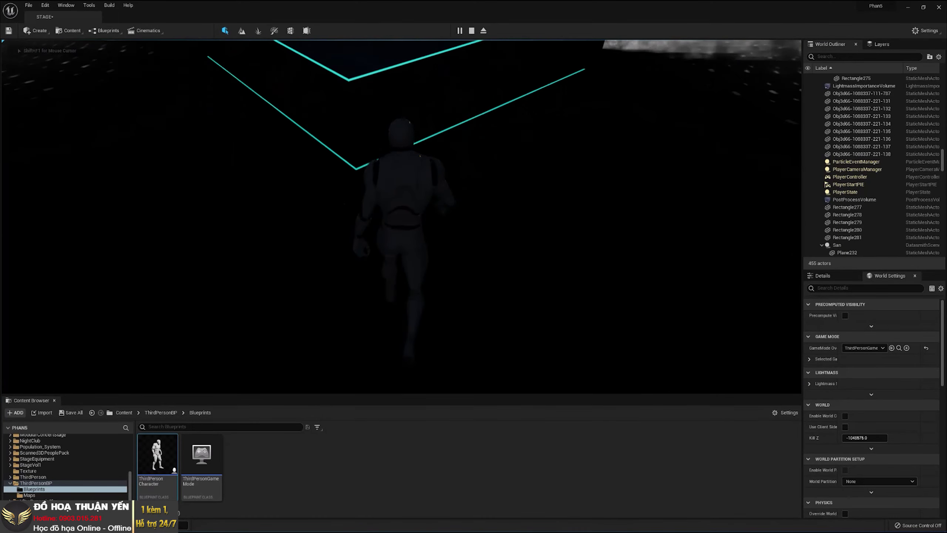
key("w")
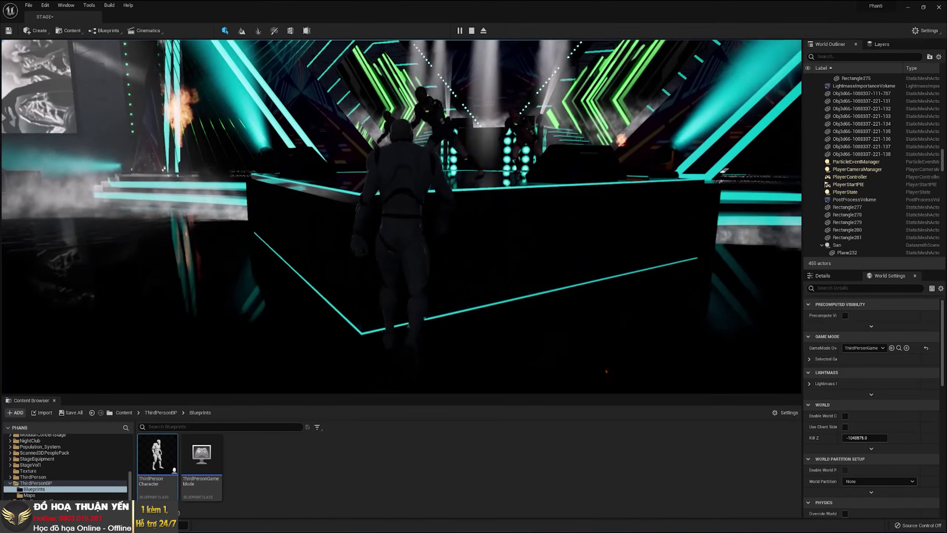
key("s")
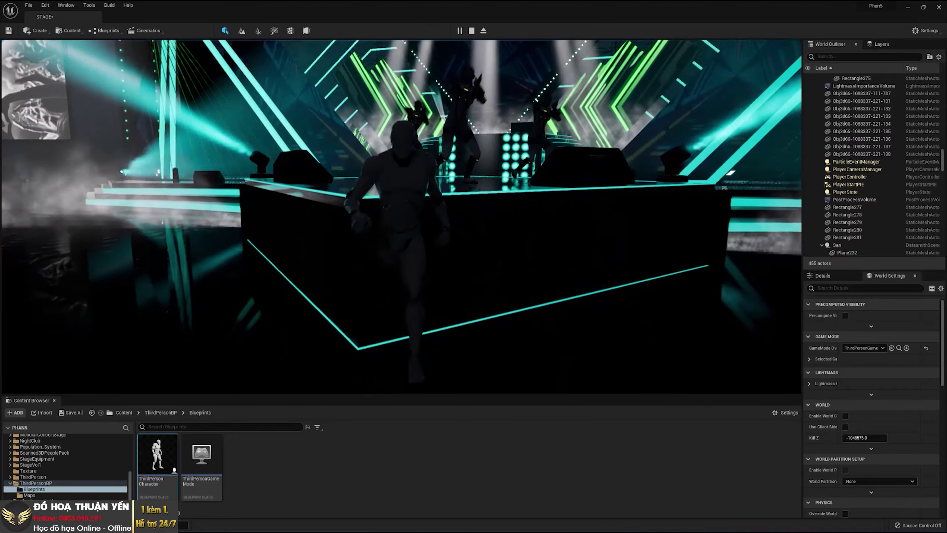
key("w")
Walk back and forth around the booth, end play, and reopen ThirdPersonCharacter.
key("s")
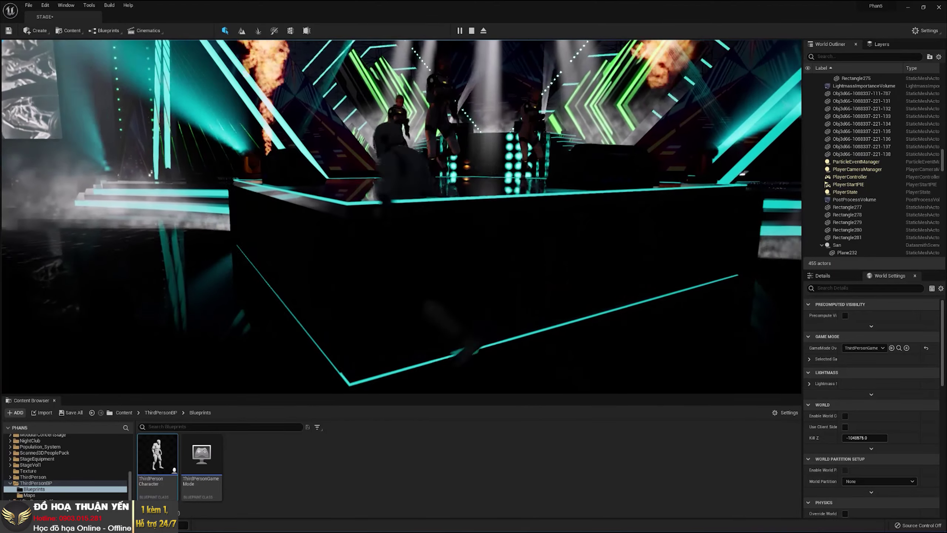
key("w")
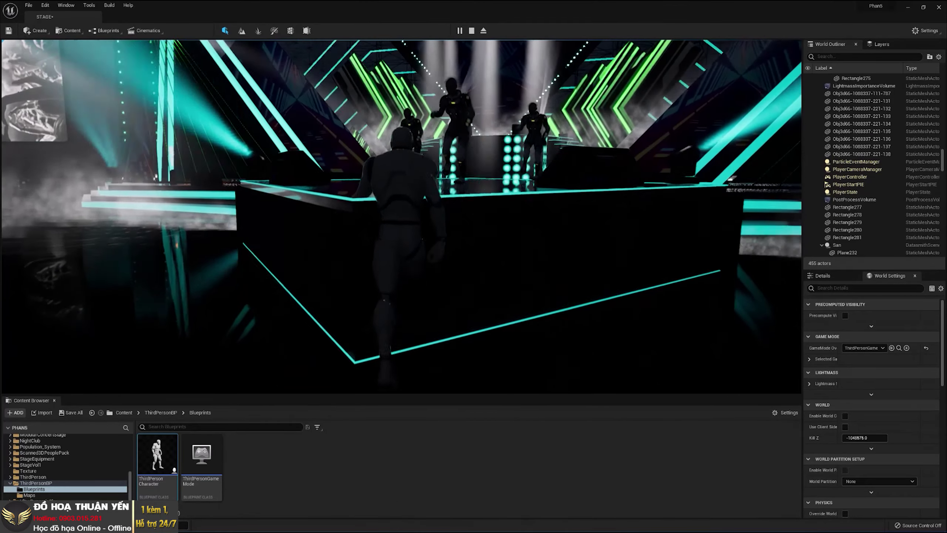
key("s")
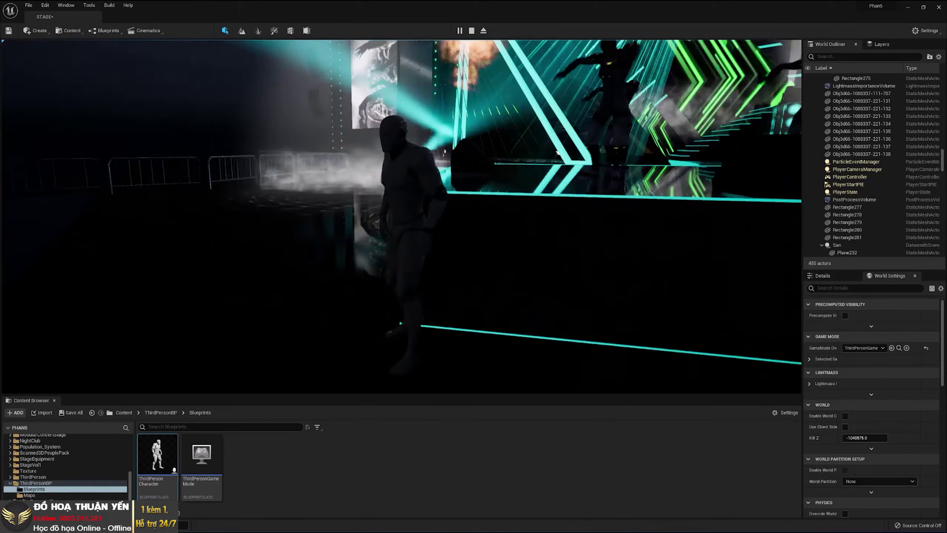
key("w")
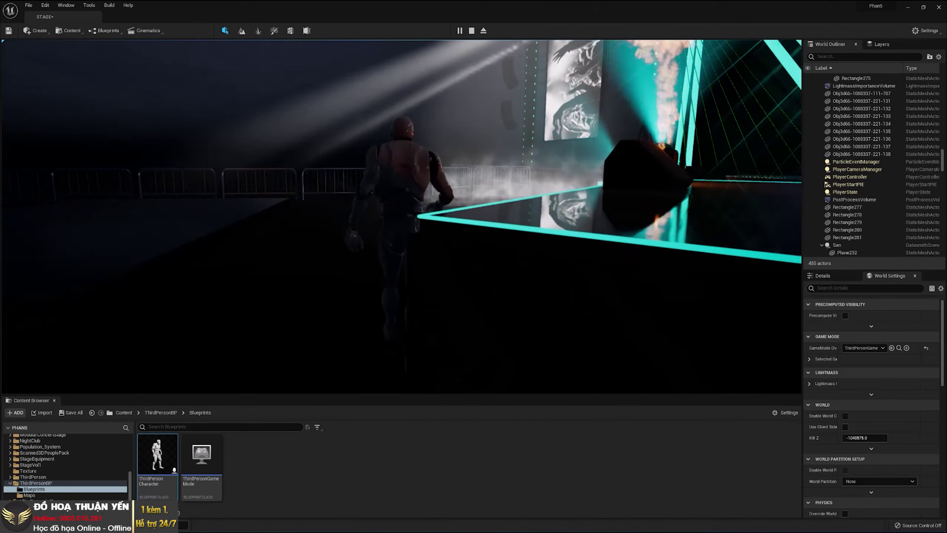
key("s")
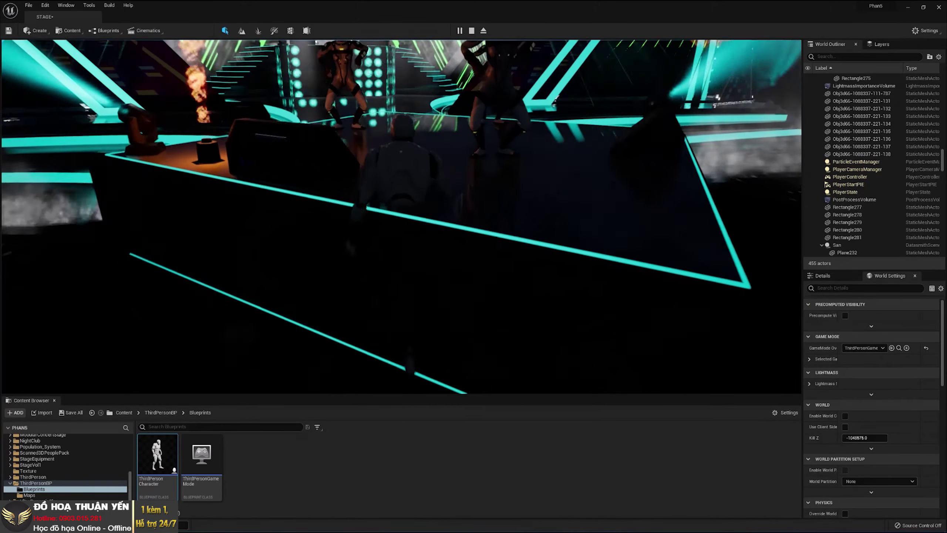
key("w")
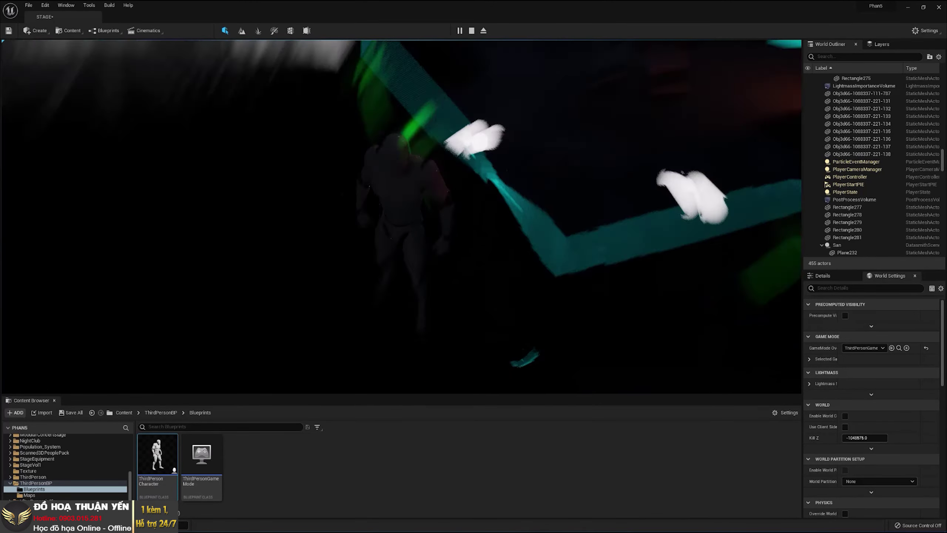
key("Escape")
double_click(157, 455)
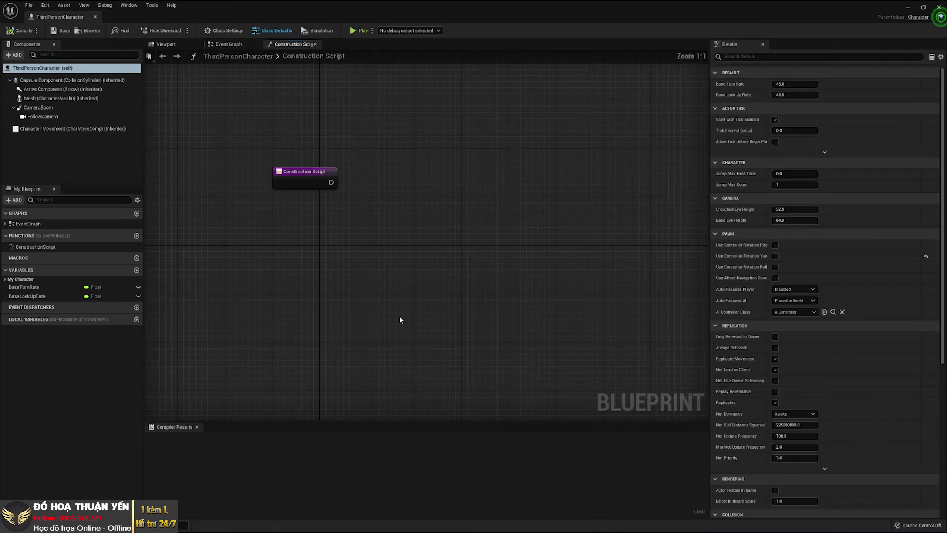
In the Viewport tab, set Character Movement's Max Walk Speed to 500.
left_click(164, 44)
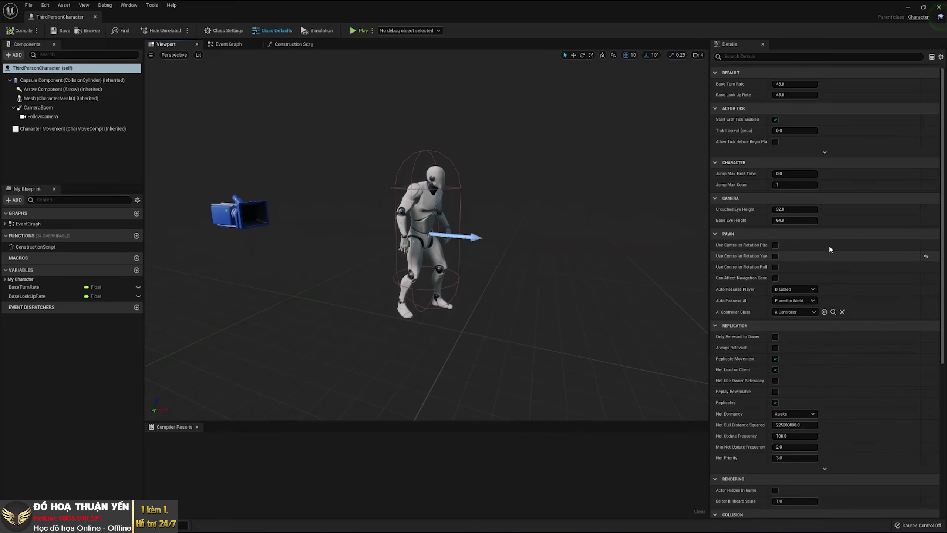
left_click(65, 129)
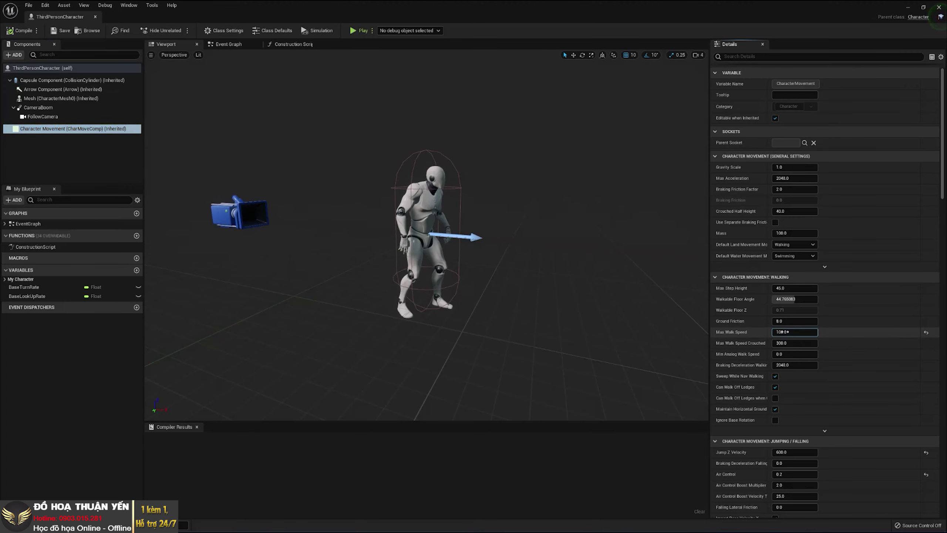
type("500")
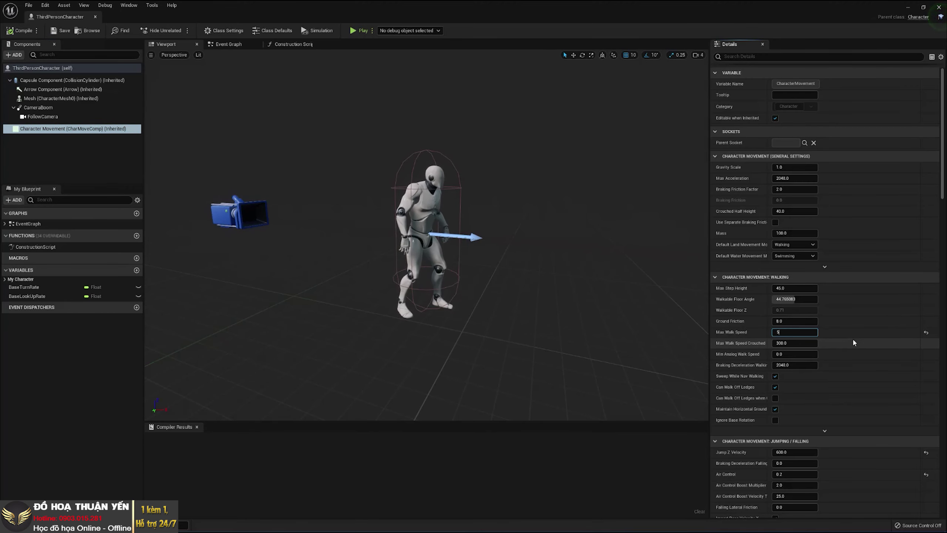
key("Return")
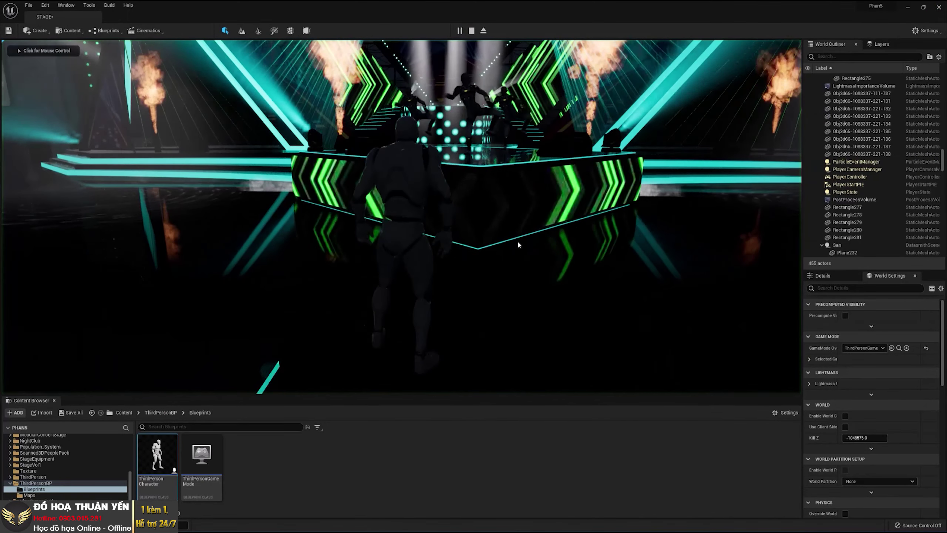
Run the mannequin across the stage at speed 500, stop play, and reopen ThirdPersonCharacter.
left_click(518, 239)
key("w")
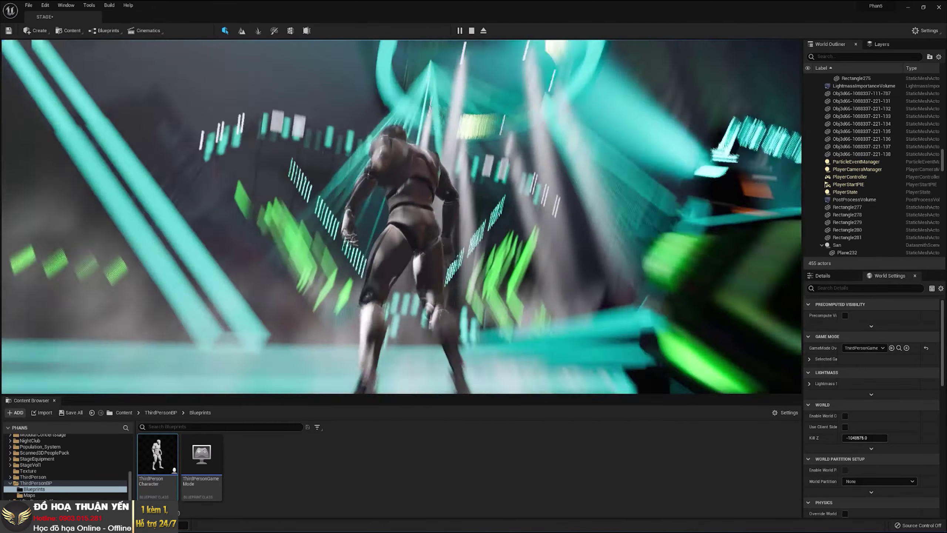
key("Escape")
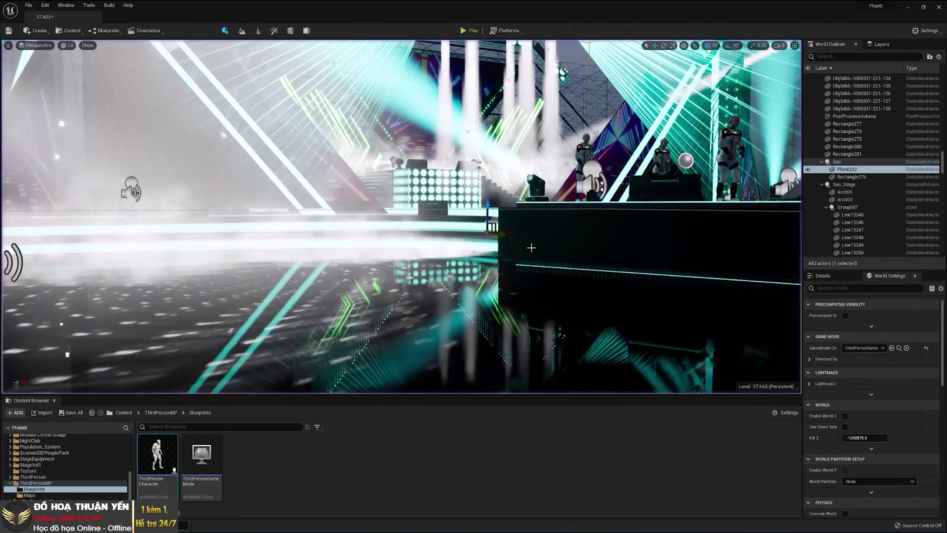
double_click(164, 466)
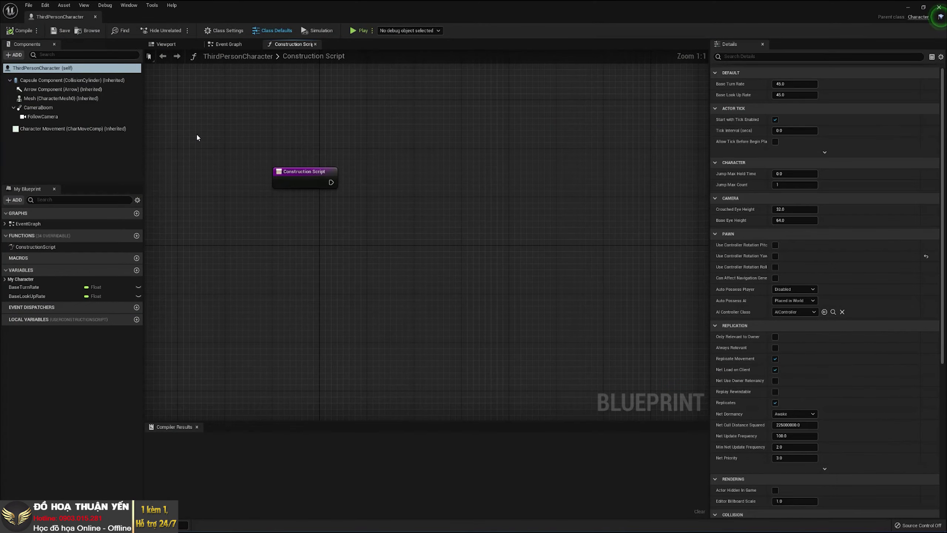
Browse the Mesh component's skeletal mesh list, leaving SK_Mannequin unchanged.
left_click(79, 99)
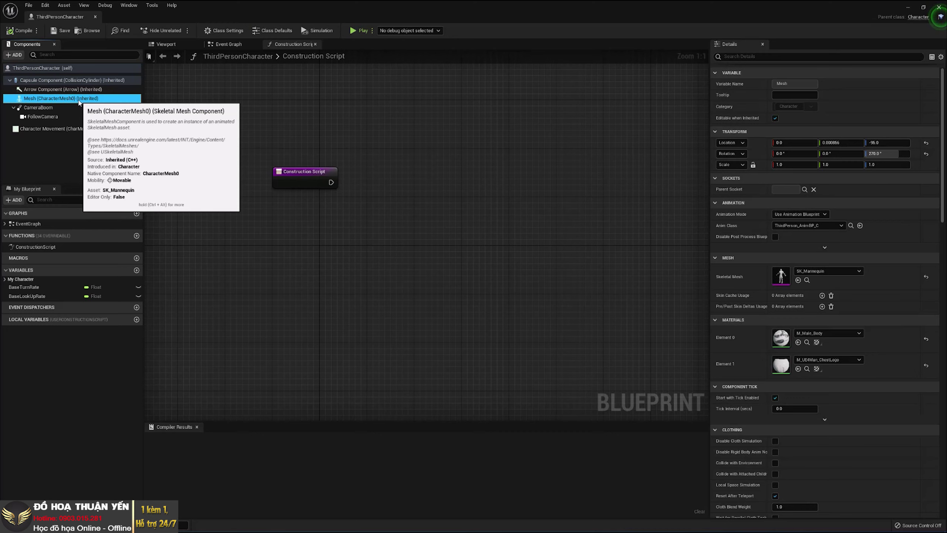
left_click(846, 273)
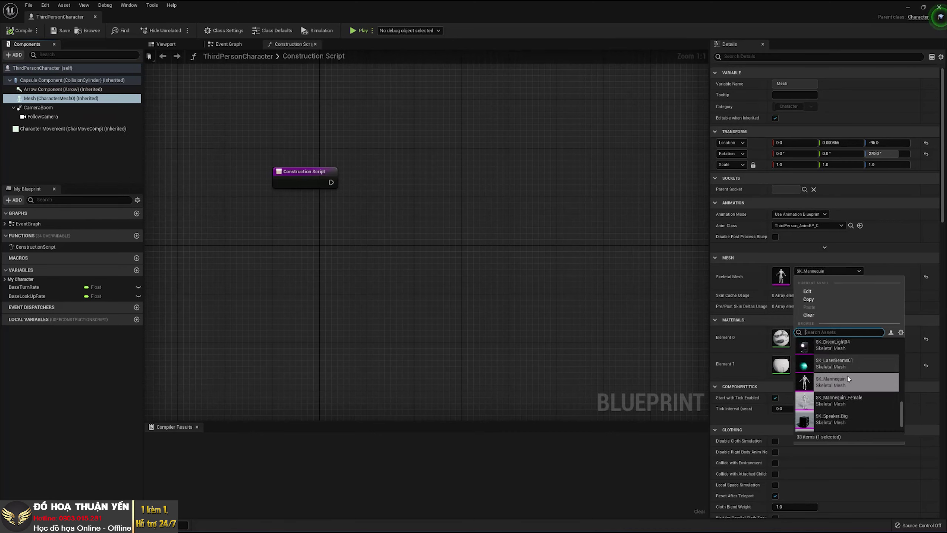
scroll(849, 369, "down", 2)
left_click(526, 250)
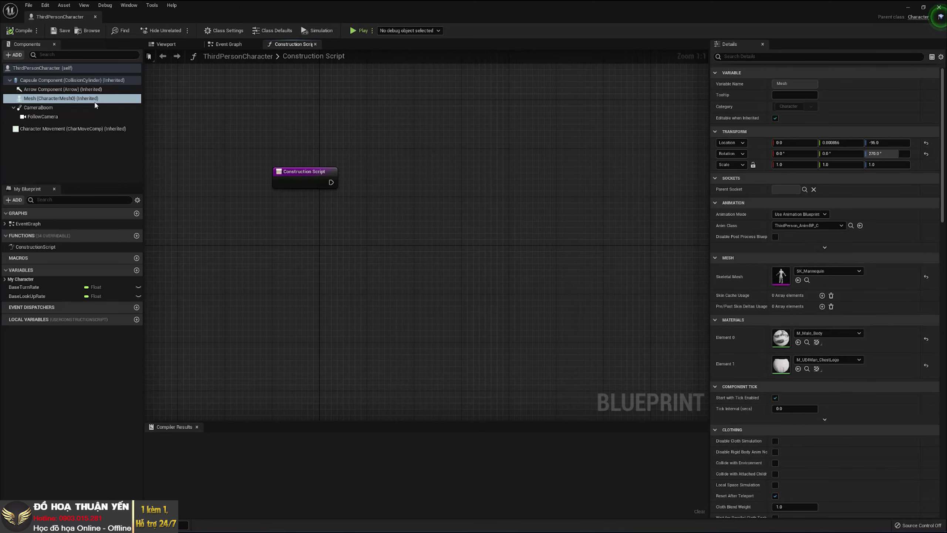
left_click(93, 162)
Set the Mesh to Hidden in Game, compile, close the blueprint, and play-test the level.
left_click(47, 99)
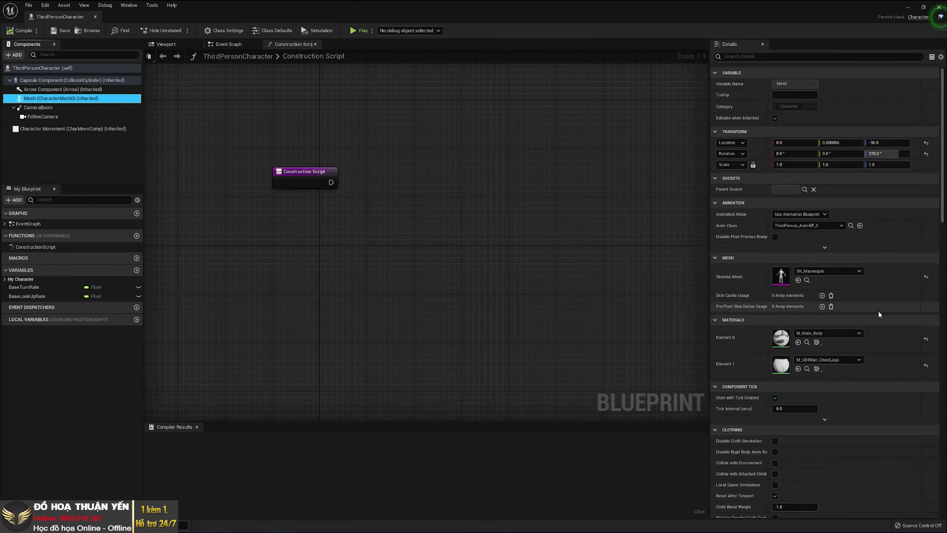
scroll(891, 324, "down", 4)
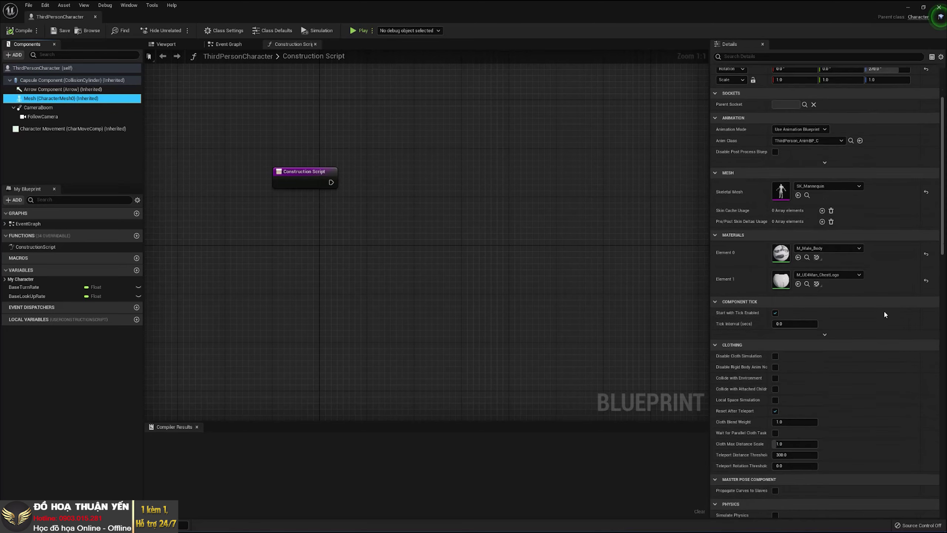
scroll(882, 308, "down", 3)
scroll(876, 304, "down", 3)
scroll(874, 308, "down", 1)
scroll(873, 309, "down", 2)
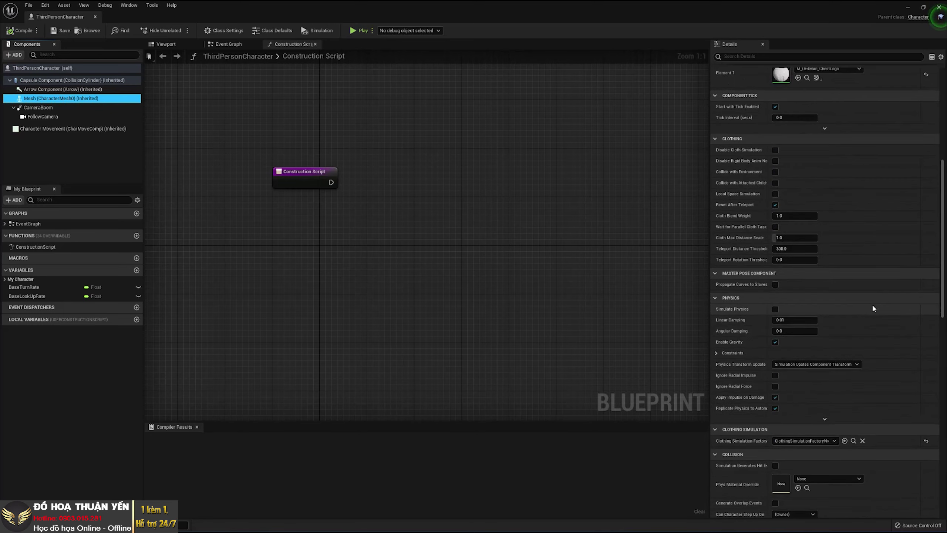
scroll(872, 308, "down", 2)
scroll(871, 308, "down", 2)
scroll(870, 304, "down", 3)
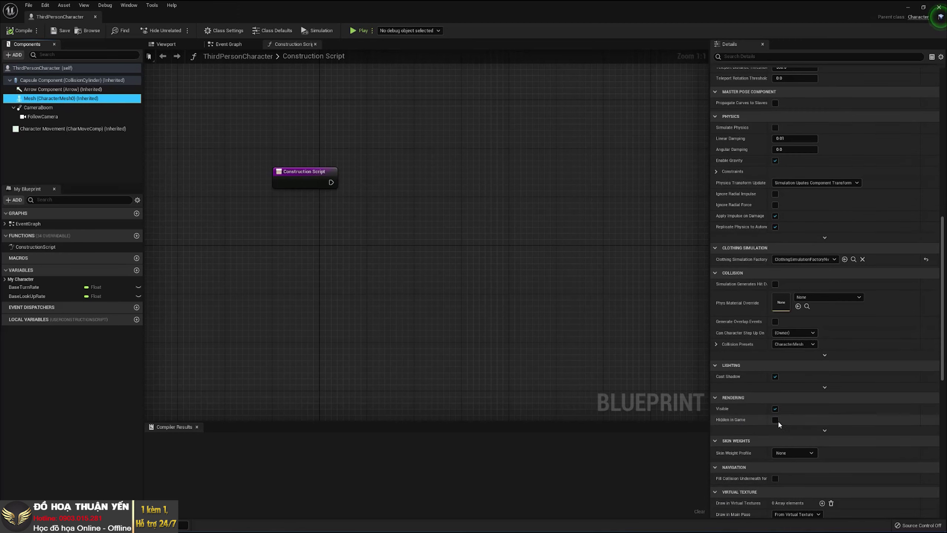
left_click(19, 32)
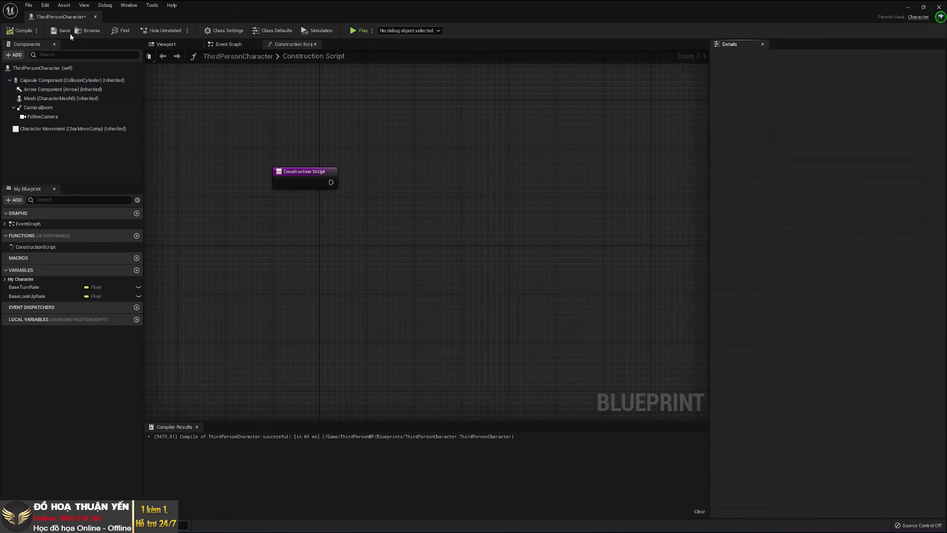
left_click(95, 18)
left_click(471, 30)
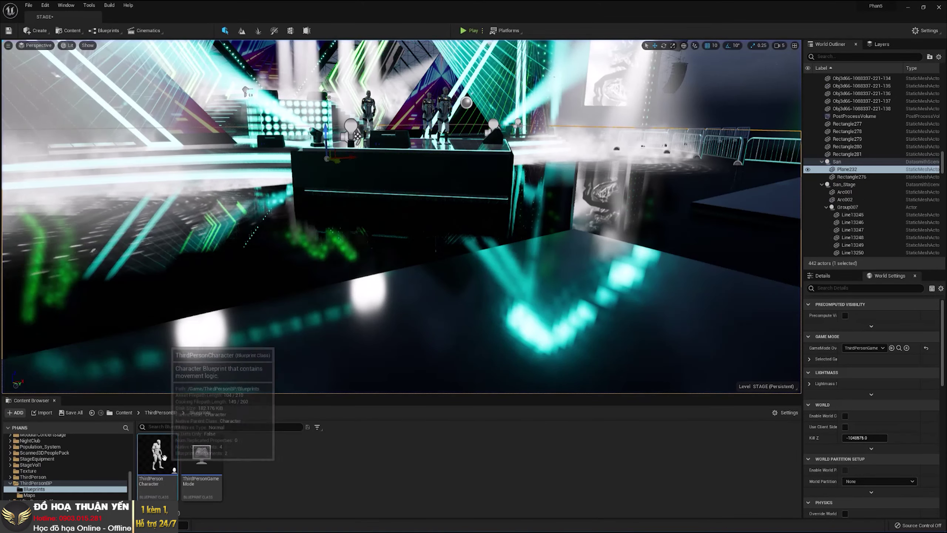
Uncheck Hidden in Game on ThirdPersonCharacter's Mesh, compile the blueprint, and close it.
double_click(158, 453)
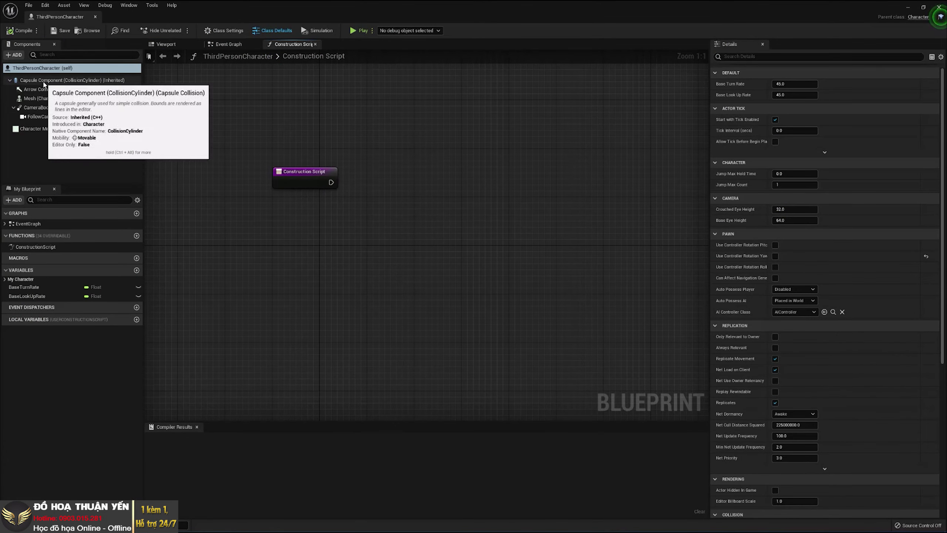
left_click(43, 98)
scroll(824, 427, "down", 2)
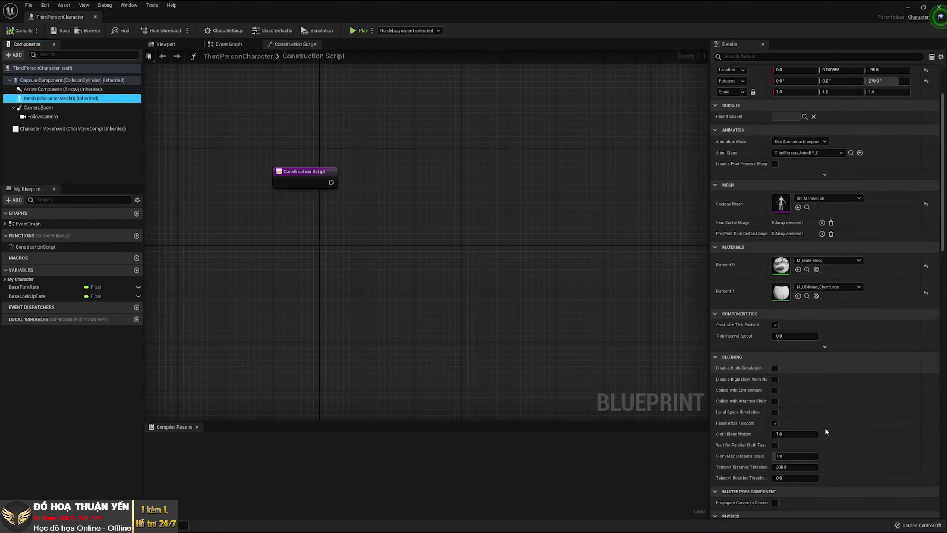
scroll(820, 413, "down", 2)
scroll(829, 435, "down", 3)
scroll(833, 447, "down", 1)
scroll(832, 447, "down", 2)
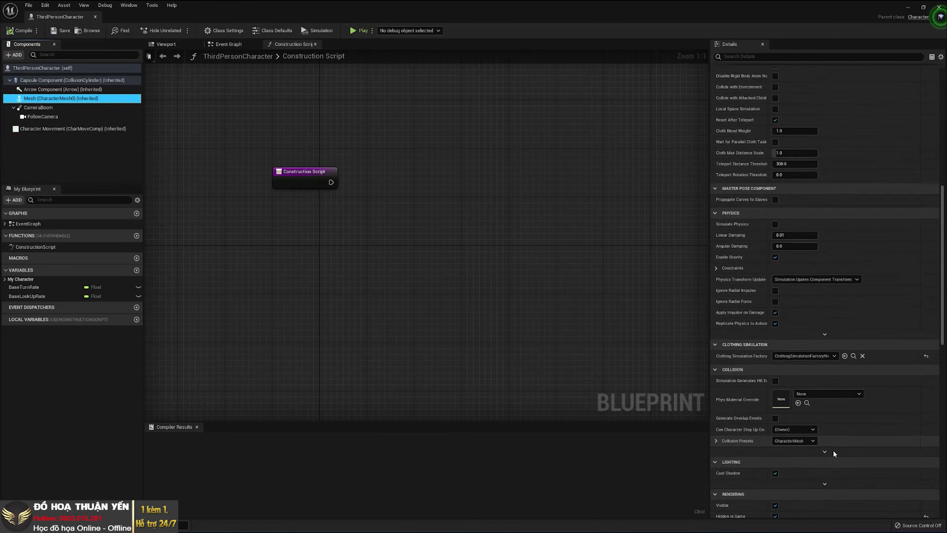
scroll(833, 450, "down", 2)
scroll(833, 452, "down", 1)
left_click(775, 407)
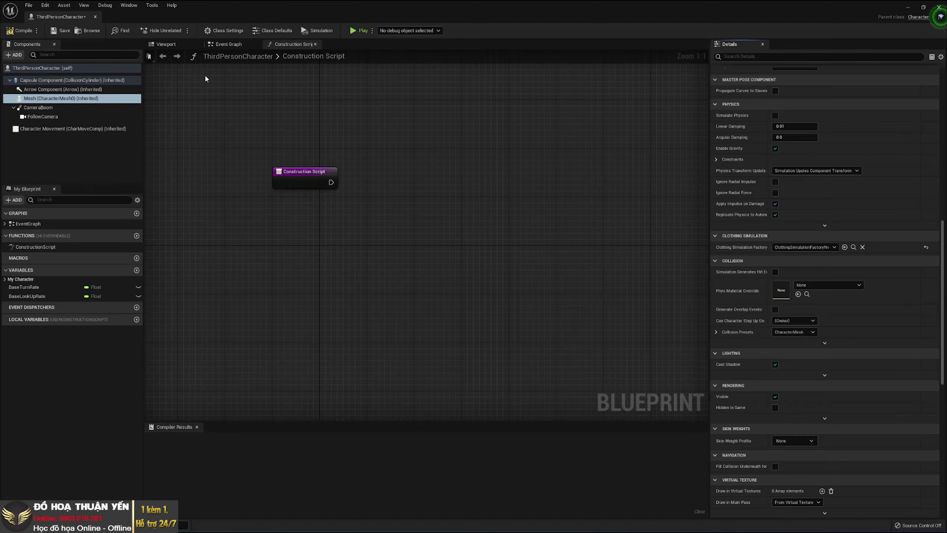
left_click(19, 31)
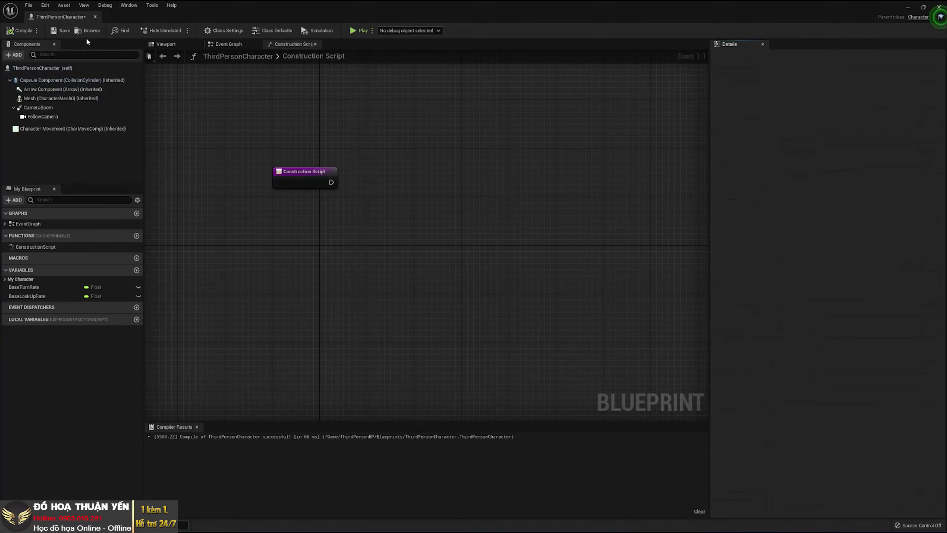
left_click(95, 17)
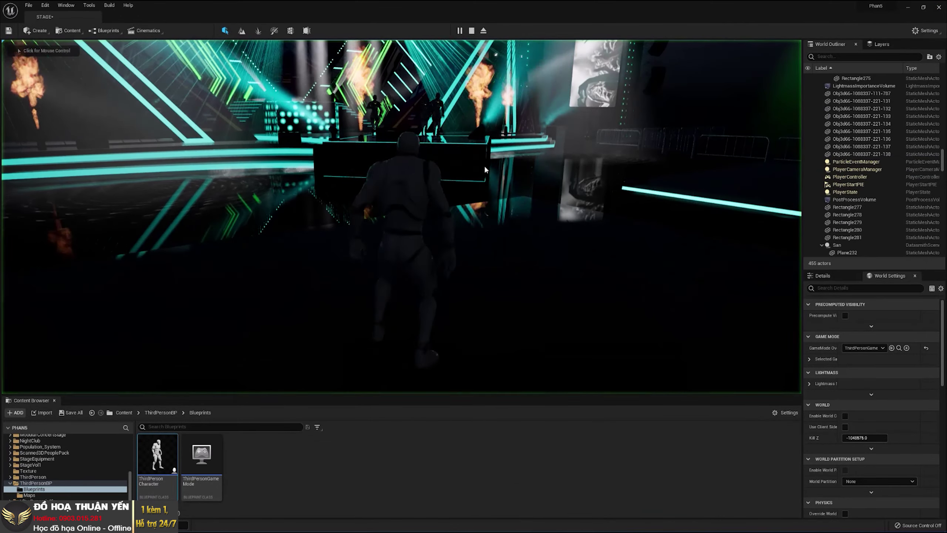
Play-test the level, walking the visible character forward with W, then stop.
left_click(485, 168)
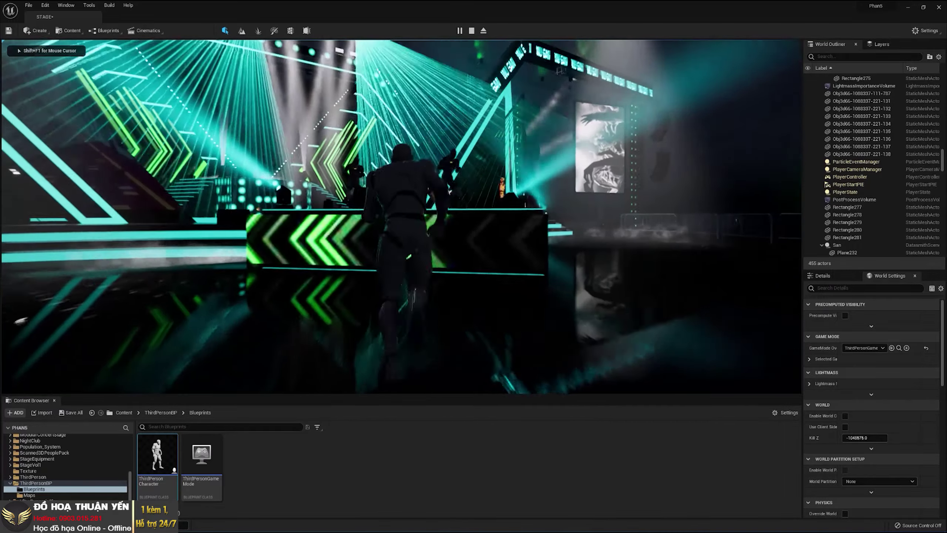
key("w")
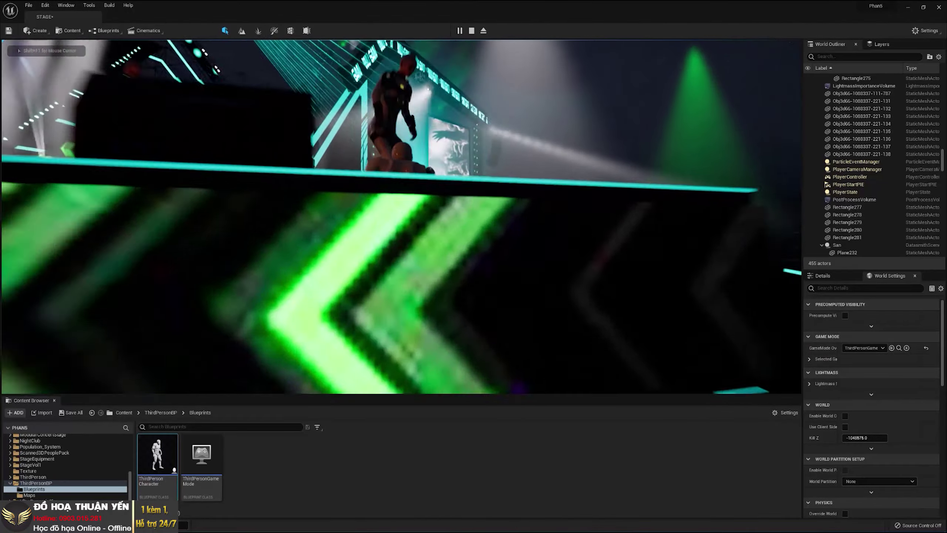
key("w")
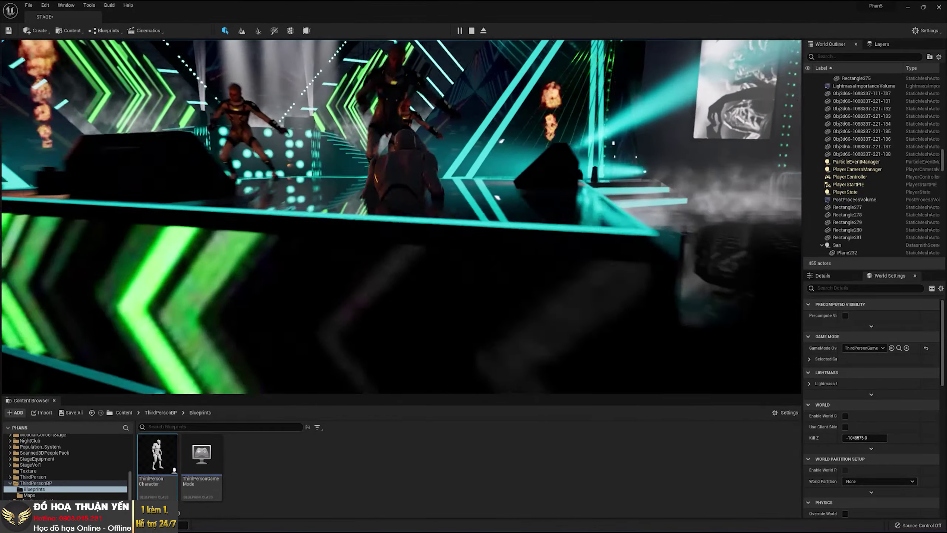
key("Escape")
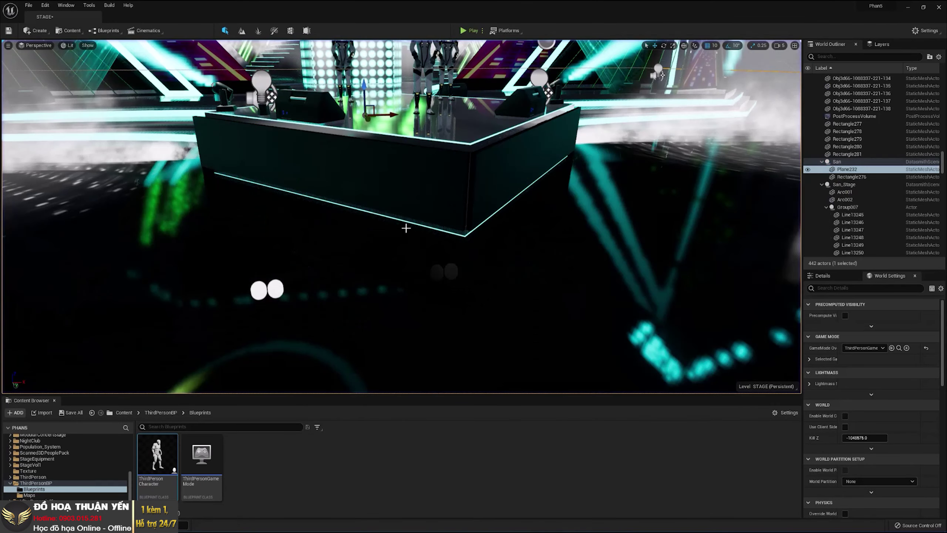
Select the central platform NGon001, raise it on Z, then undo the move.
scroll(353, 275, "down", 3)
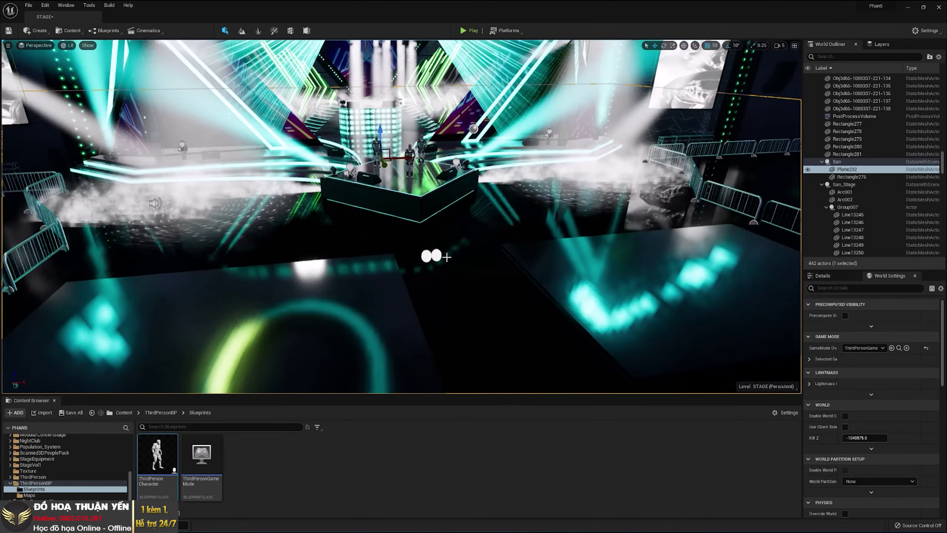
scroll(434, 262, "down", 3)
right_click_drag(435, 261, 435, 261)
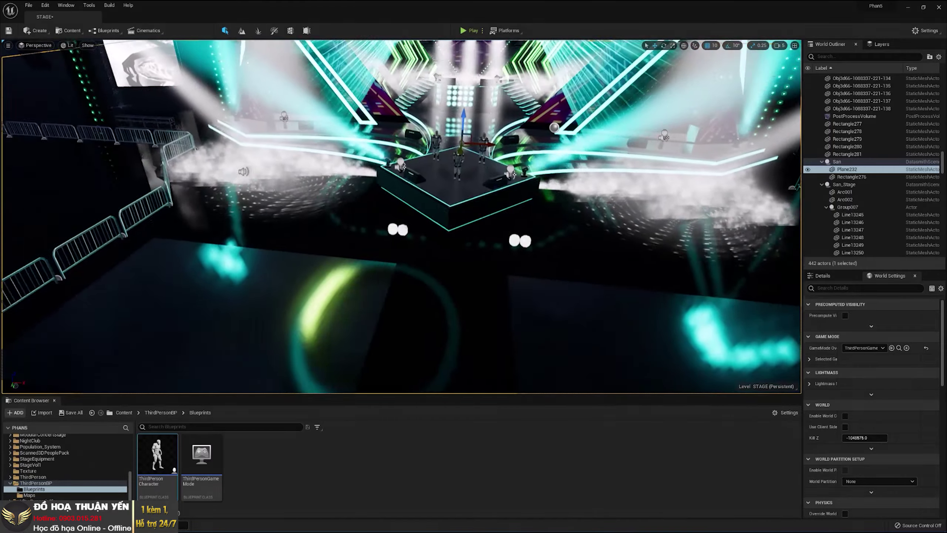
right_click_drag(502, 155, 502, 155)
left_click(503, 155)
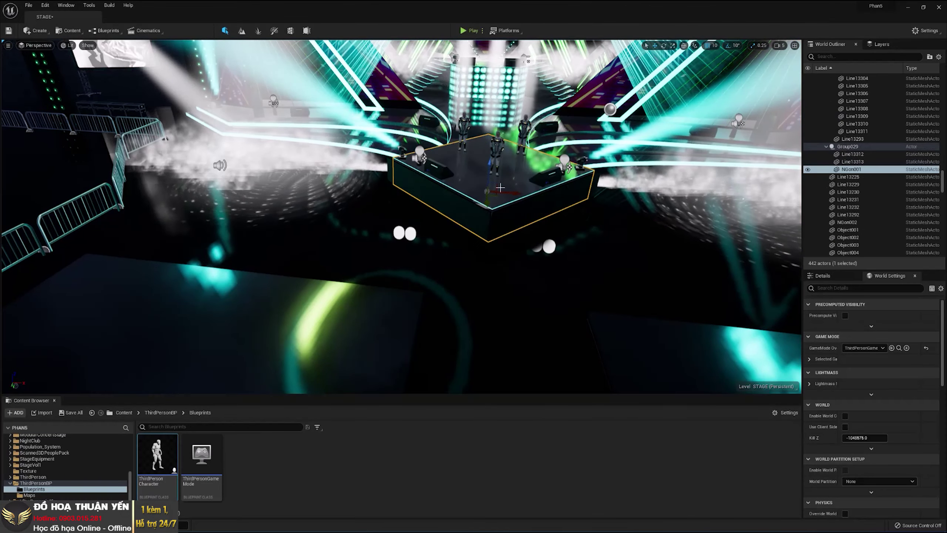
left_click_drag(491, 161, 502, 84)
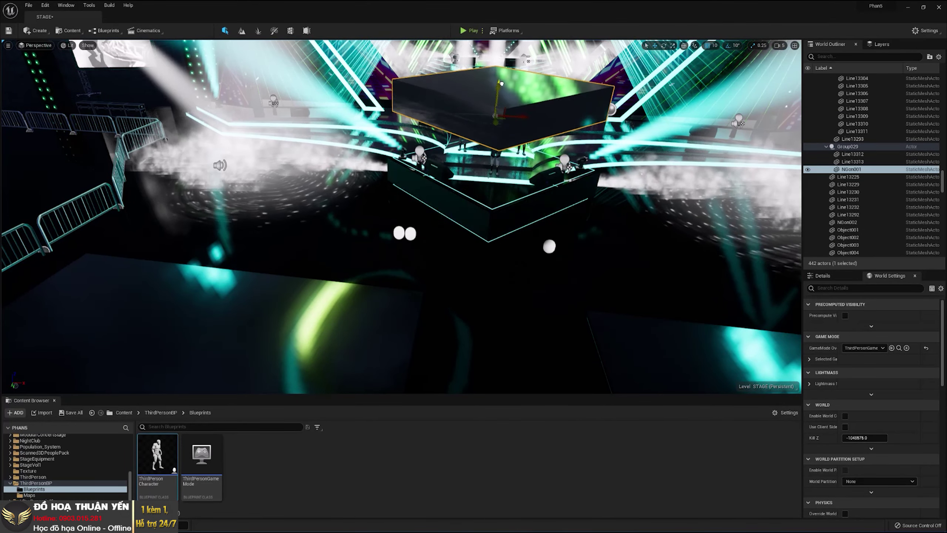
key("ctrl+z")
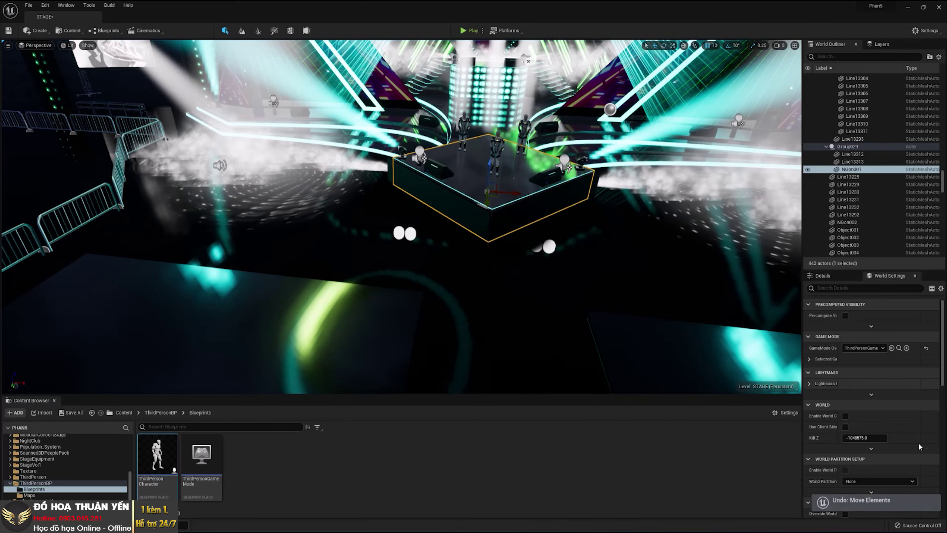
Browse to the NGon001 mesh asset, open it, and add a 10DOP-X simplified collision.
right_click(511, 171)
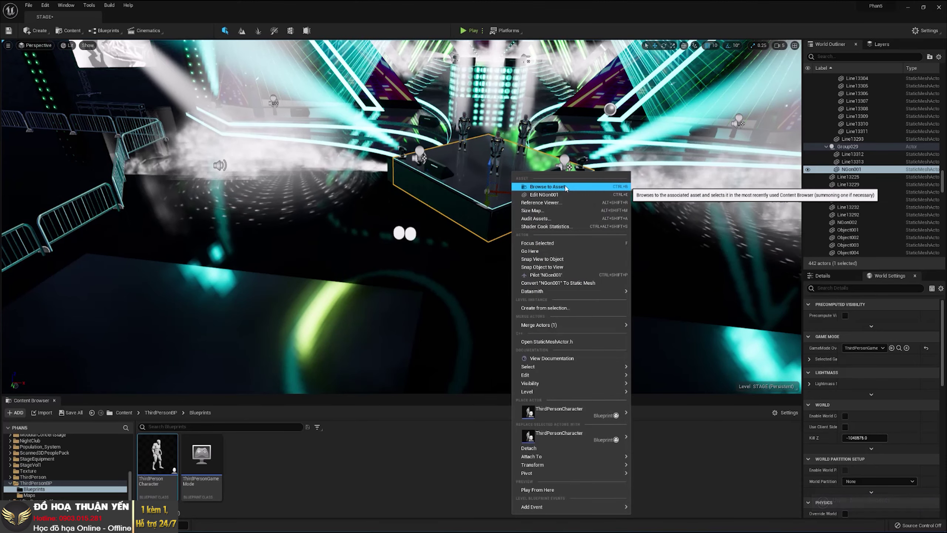
left_click(526, 188)
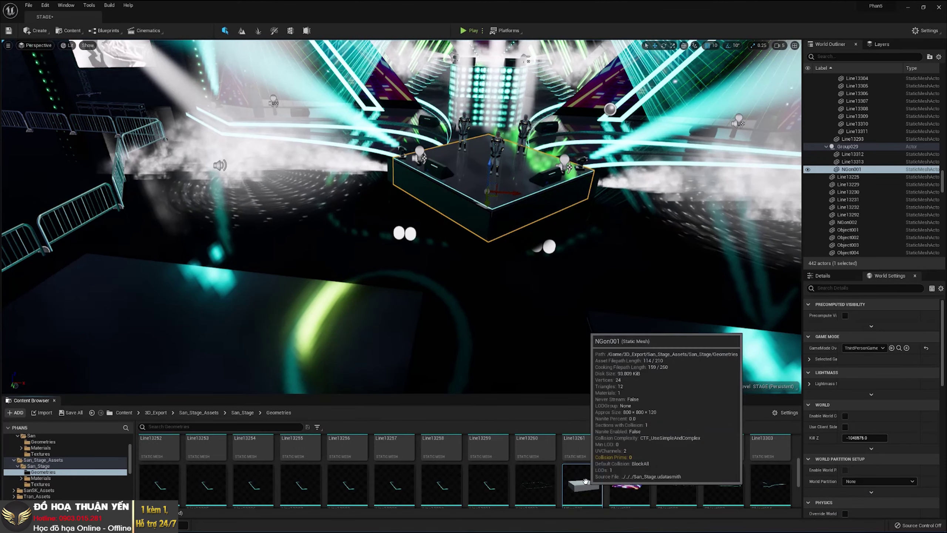
double_click(594, 485)
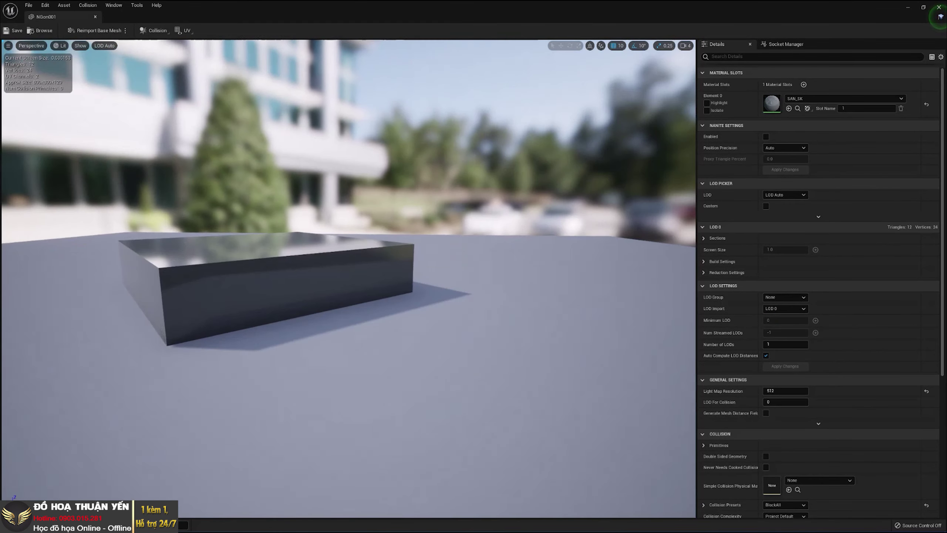
left_click_drag(370, 248, 220, 109)
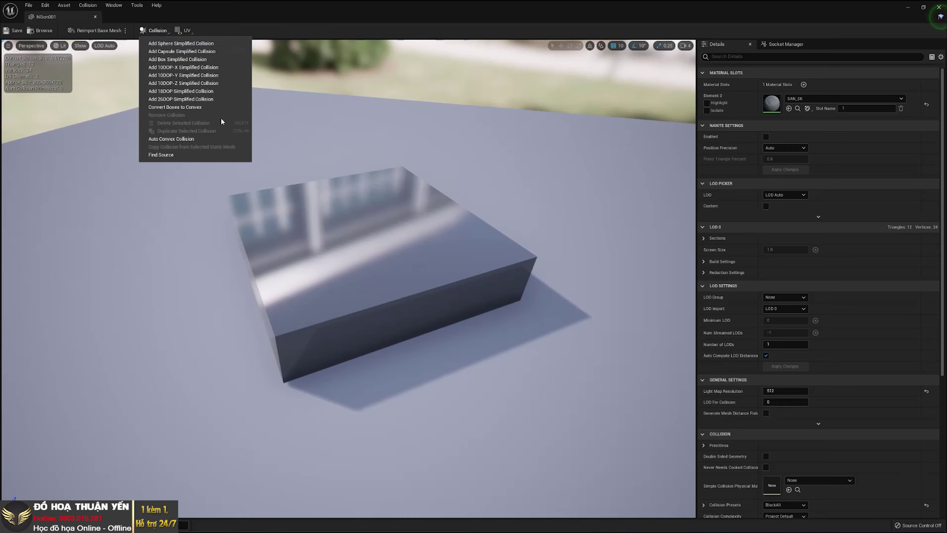
left_click(168, 67)
scroll(456, 240, "down", 3)
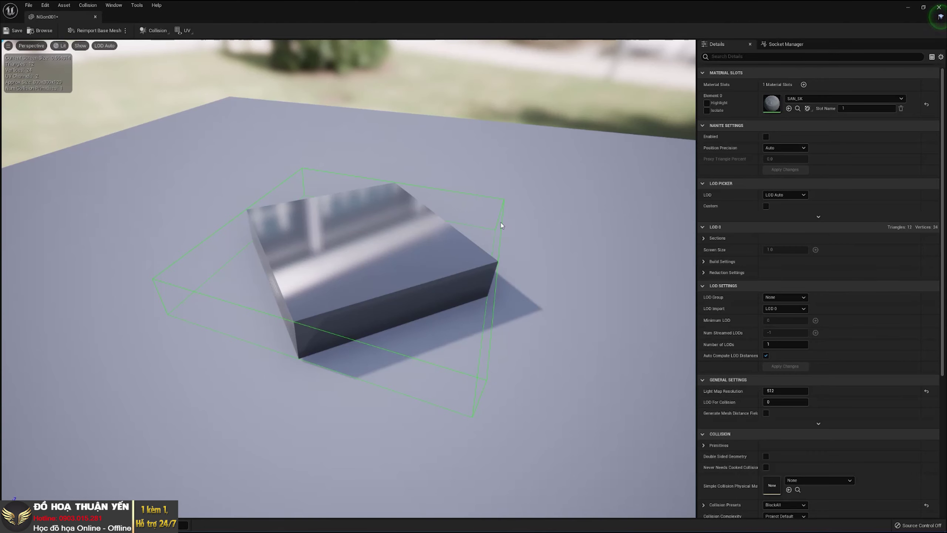
Close the mesh editor, play-test running across the stage, then frame NGon001.
left_click(95, 17)
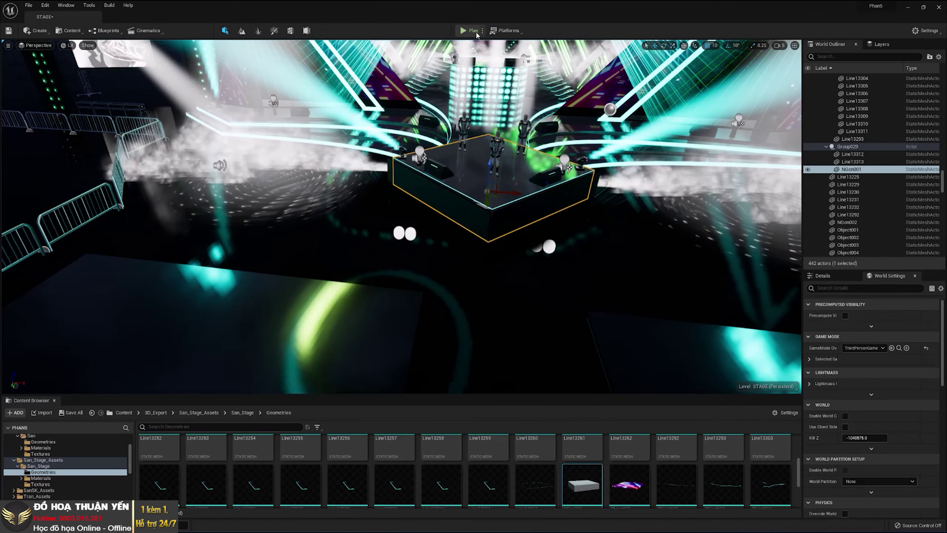
left_click(469, 34)
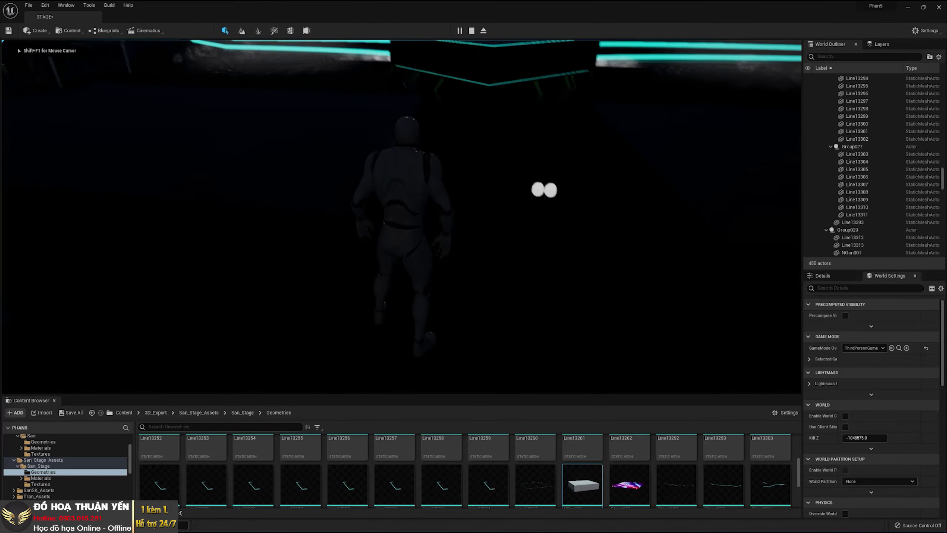
key("w")
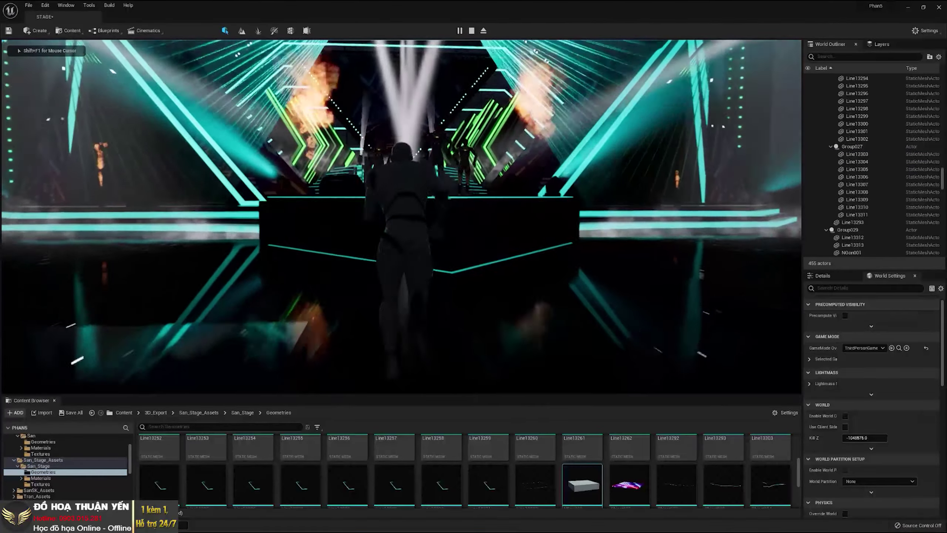
key("w")
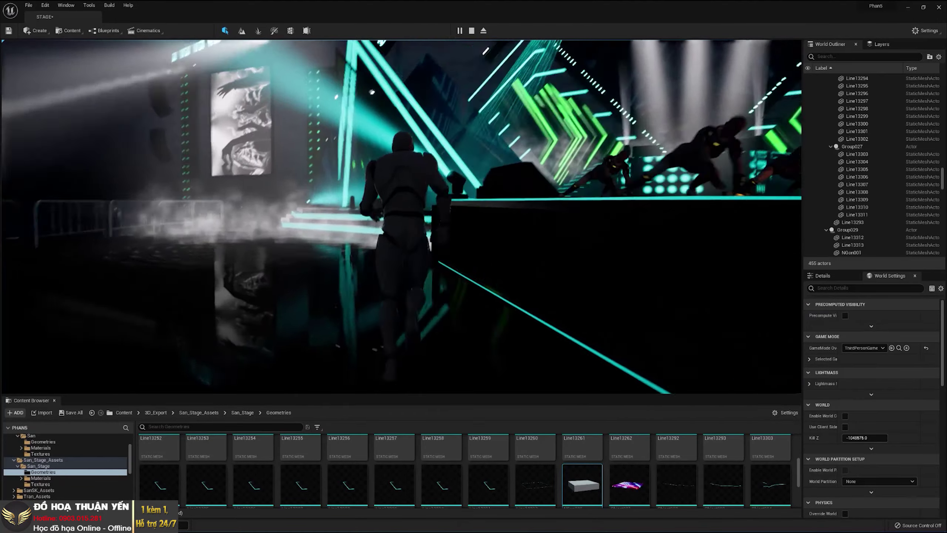
key("w")
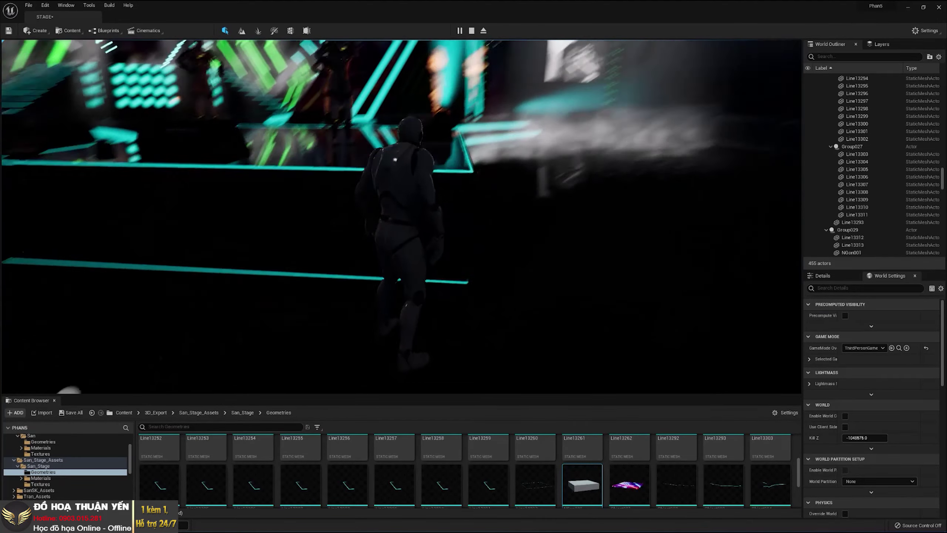
key("w")
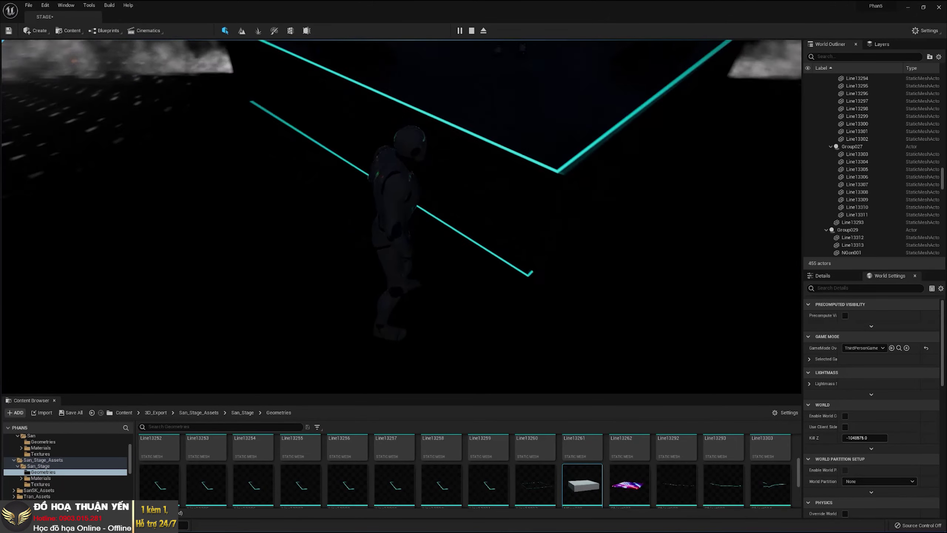
key("Escape")
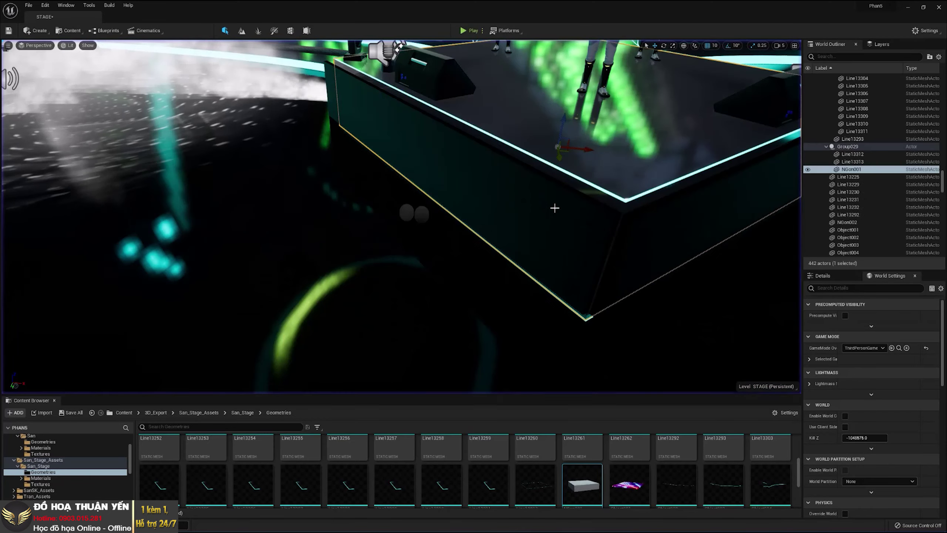
key("f")
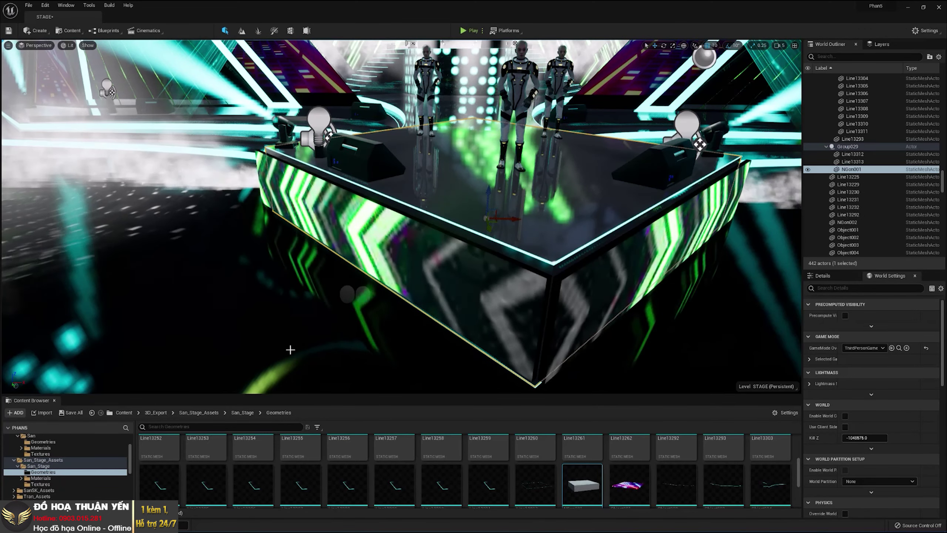
Open the NGon001 platform mesh in the Static Mesh Editor and view its top.
right_click(612, 198)
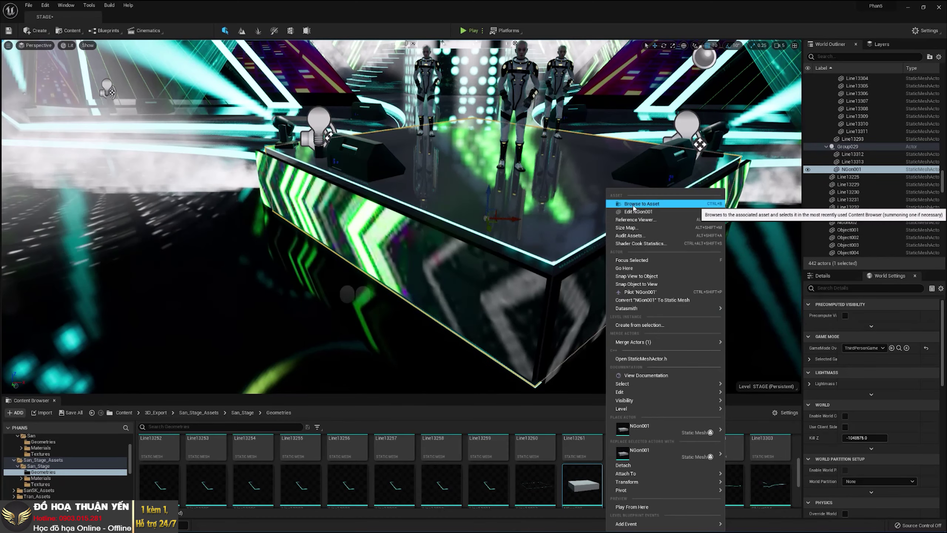
scroll(578, 488, "up", 1)
double_click(578, 488)
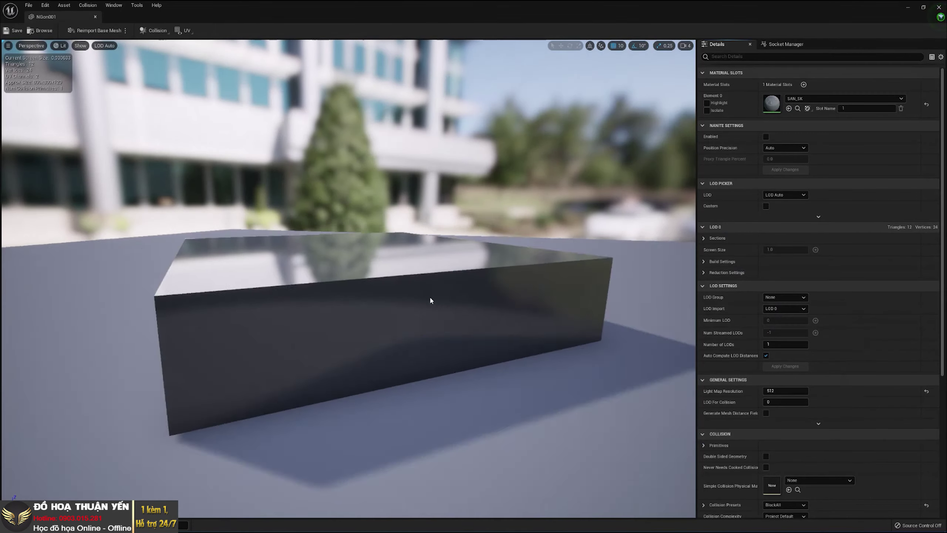
left_click_drag(432, 301, 432, 283)
left_click_drag(350, 268, 388, 242)
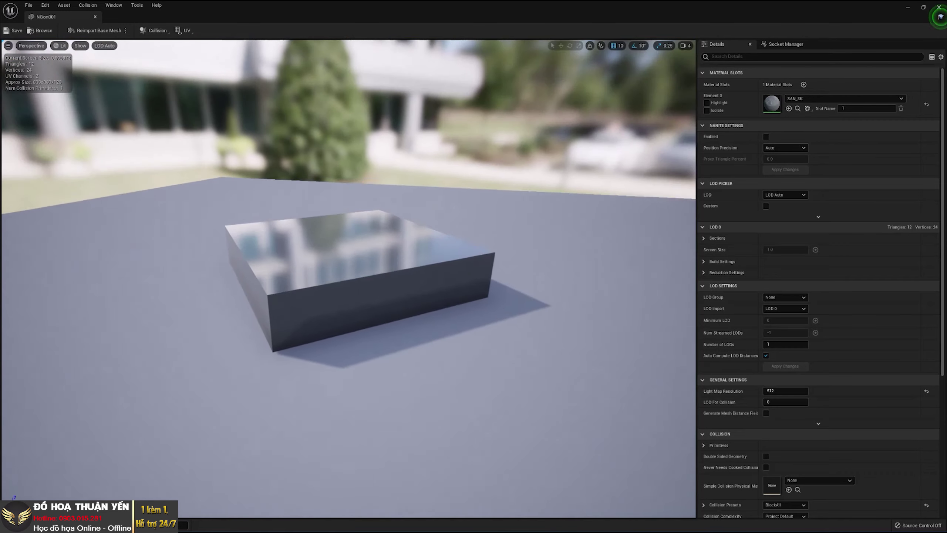
Remove NGon001's existing collision, add a 10DOP-X simplified collision, and inspect it.
left_click(156, 31)
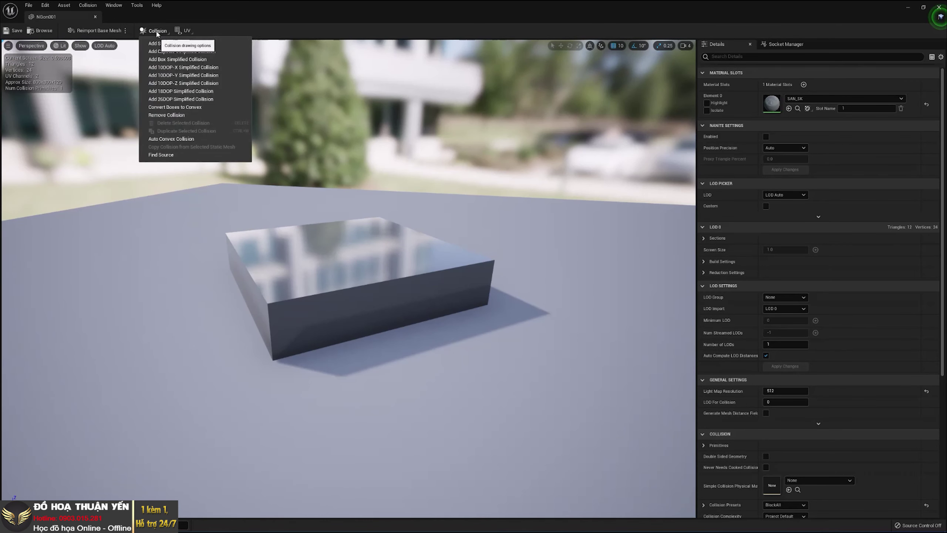
left_click(172, 114)
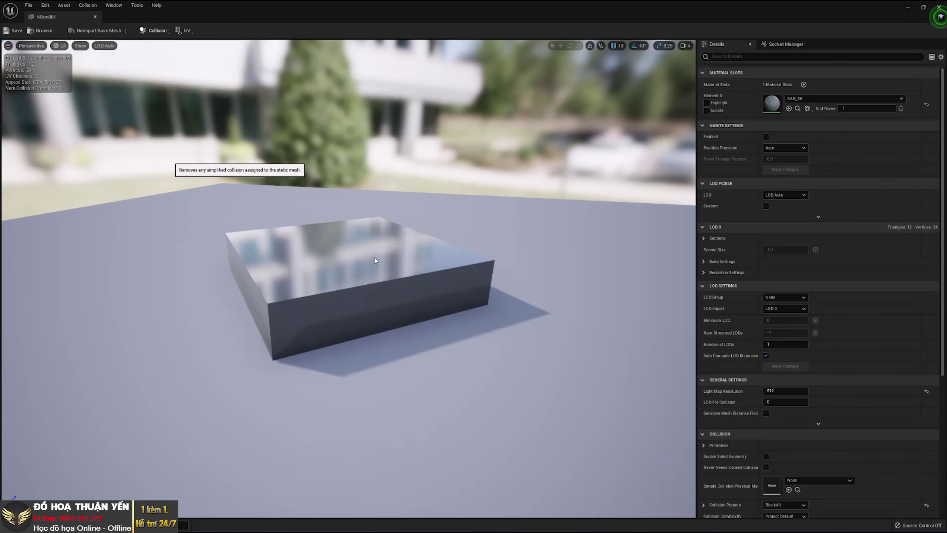
left_click(151, 32)
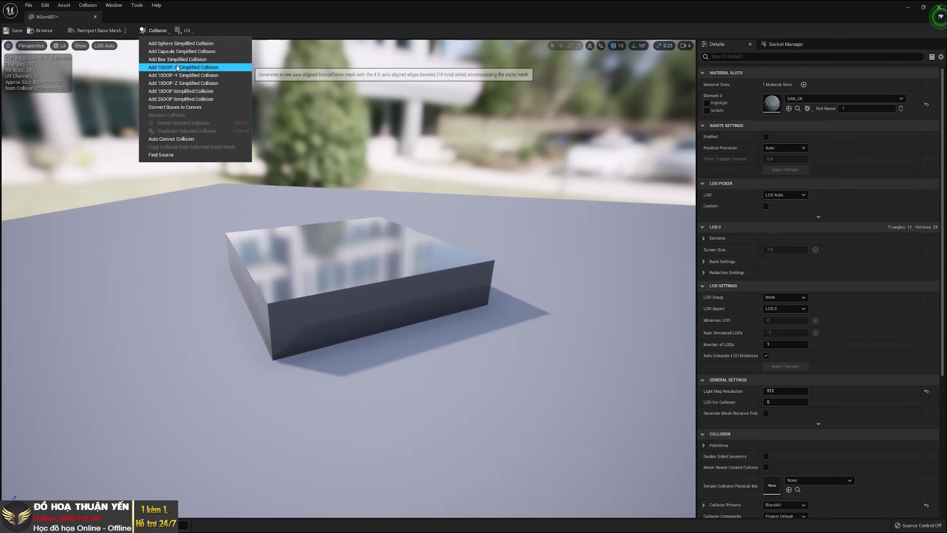
left_click(170, 59)
left_click_drag(175, 75, 261, 97)
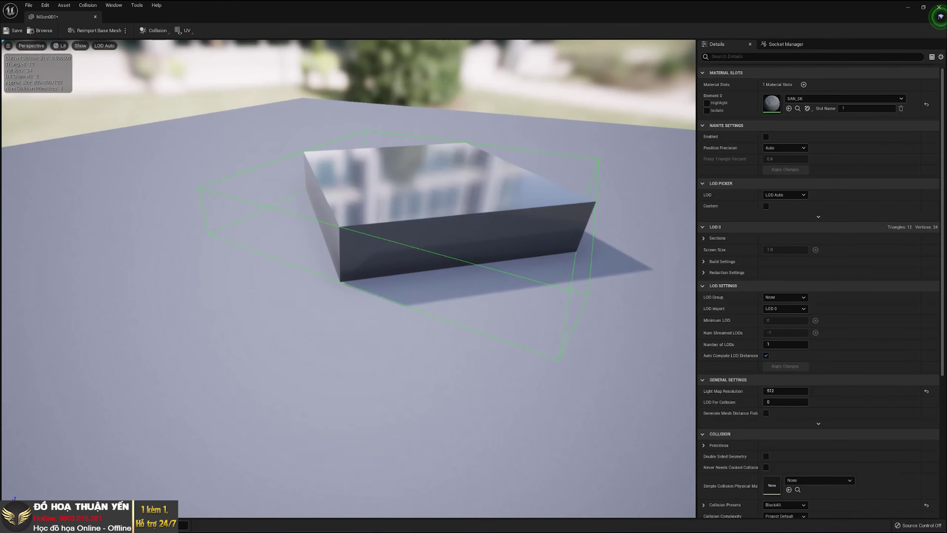
left_click_drag(349, 273, 349, 271)
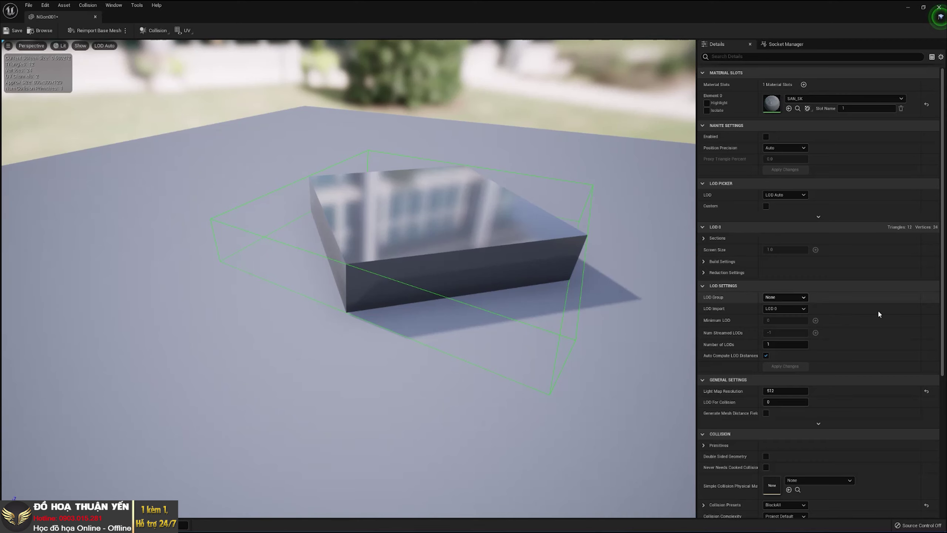
Collapse all Details categories and set Collision Complexity to Use Complex Collision As Simple.
scroll(882, 317, "down", 2)
scroll(887, 323, "down", 5)
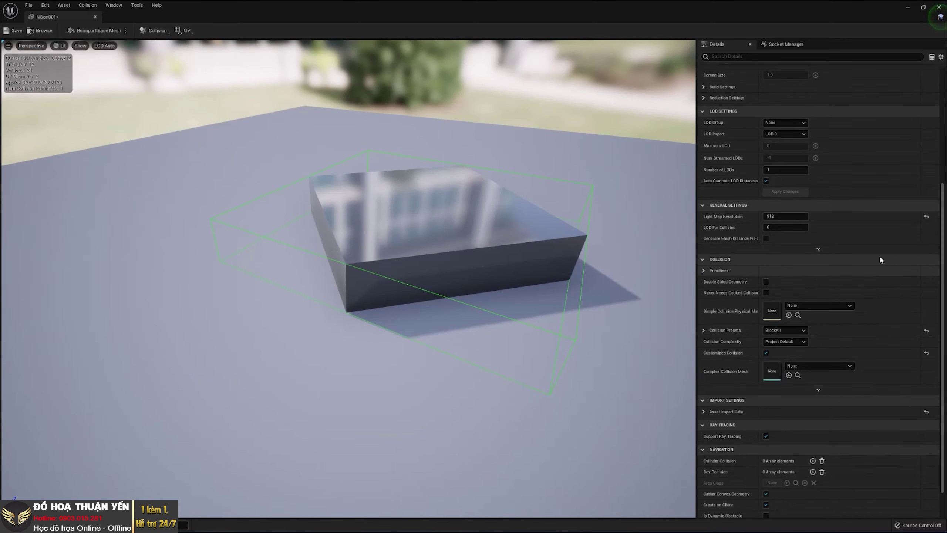
scroll(808, 303, "down", 2)
scroll(785, 304, "up", 3)
scroll(753, 237, "up", 2)
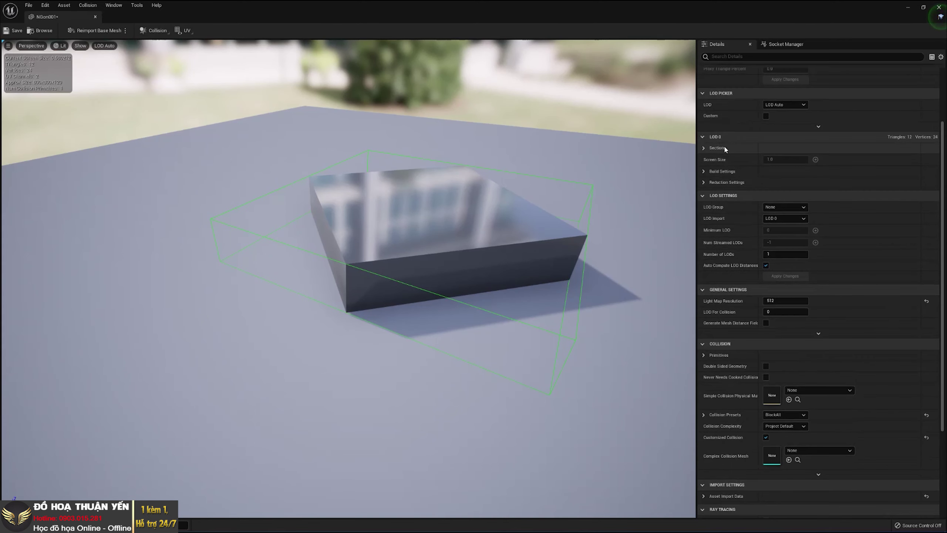
scroll(871, 123, "up", 2)
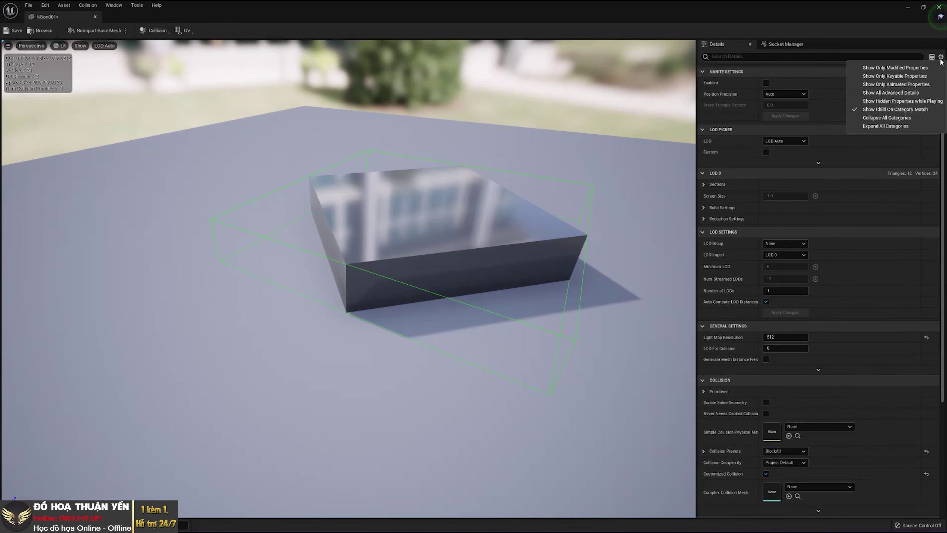
left_click(887, 118)
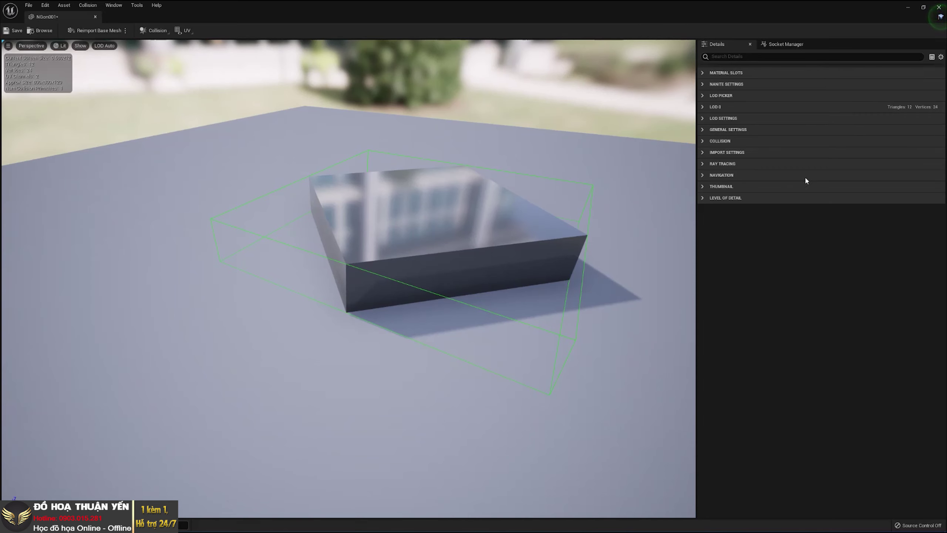
left_click(728, 144)
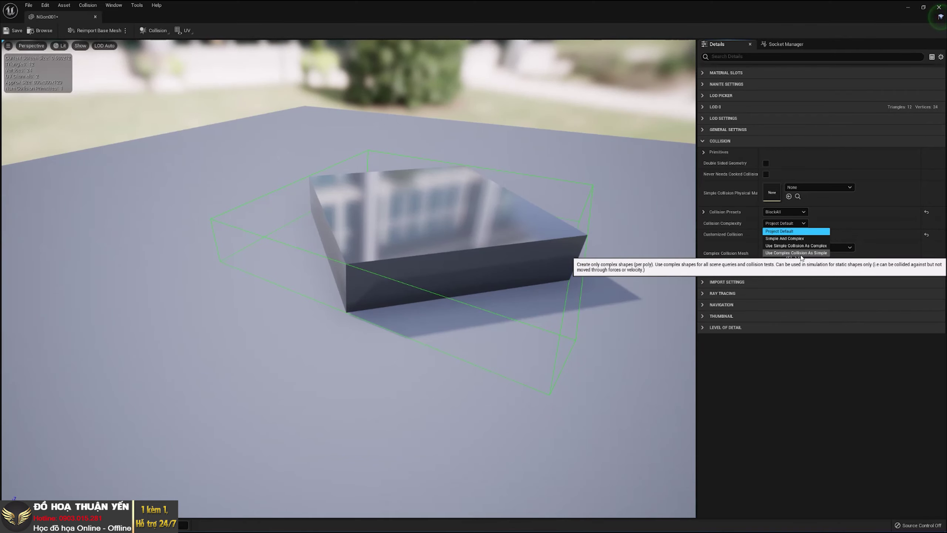
left_click(802, 253)
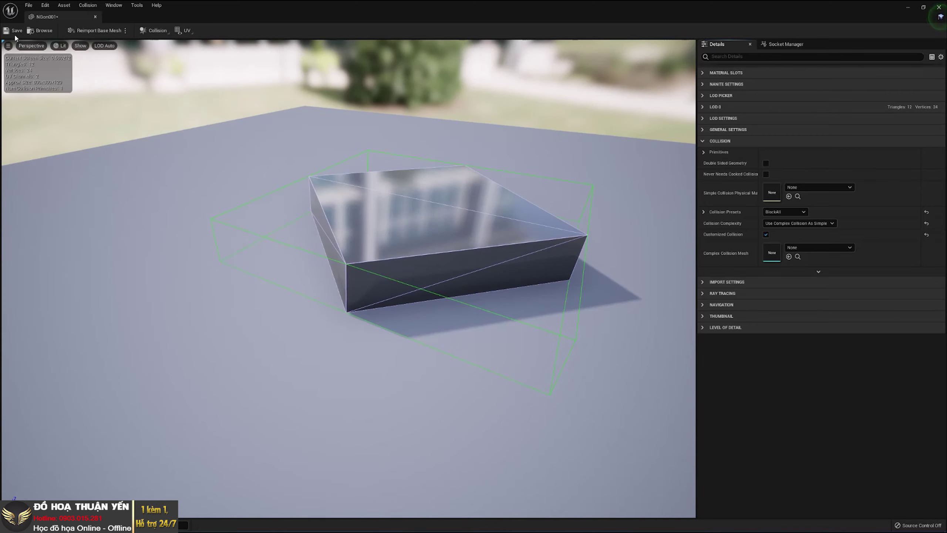
left_click(95, 16)
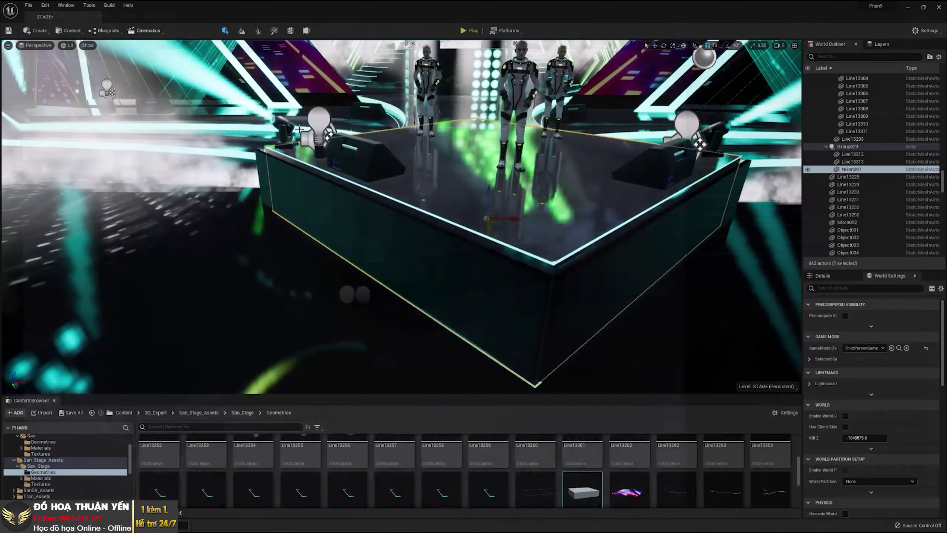
left_click(472, 32)
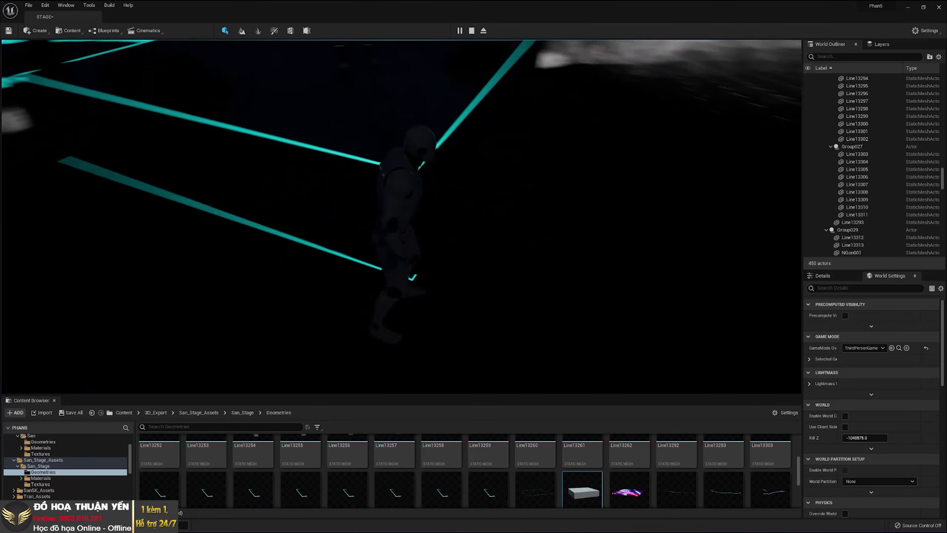
key("Escape")
Fly around the concert stage for an overview and select the smoke machine.
right_click_drag(444, 224, 429, 168)
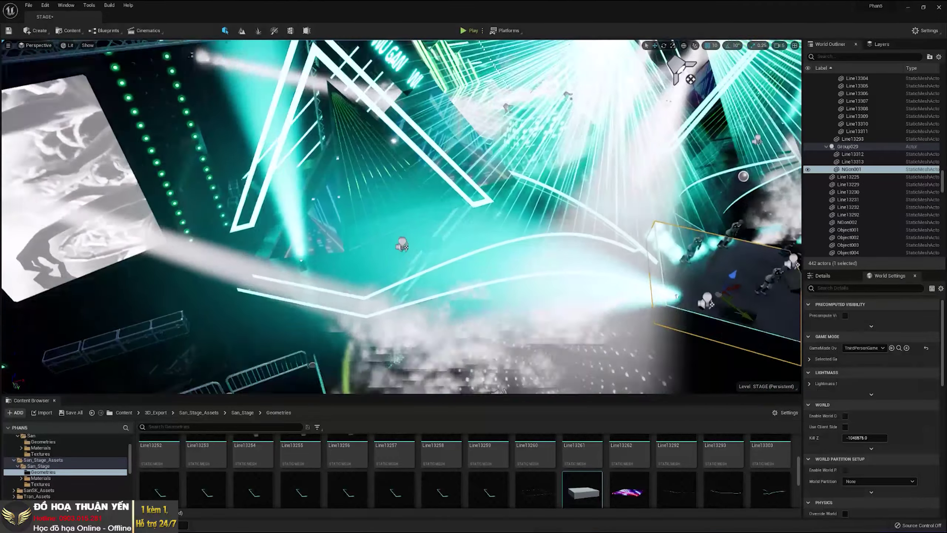
right_click_drag(419, 247, 446, 271)
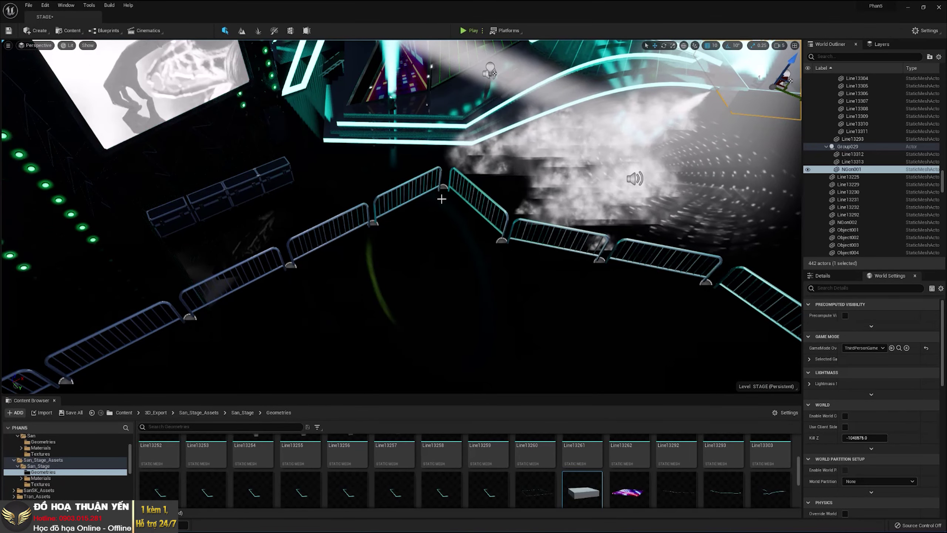
right_click_drag(448, 213, 441, 235)
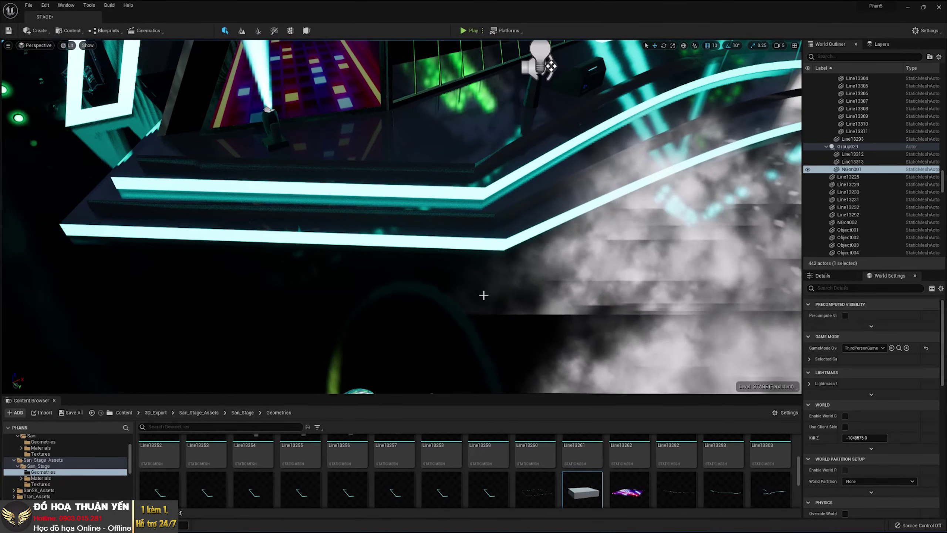
right_click_drag(483, 296, 484, 296)
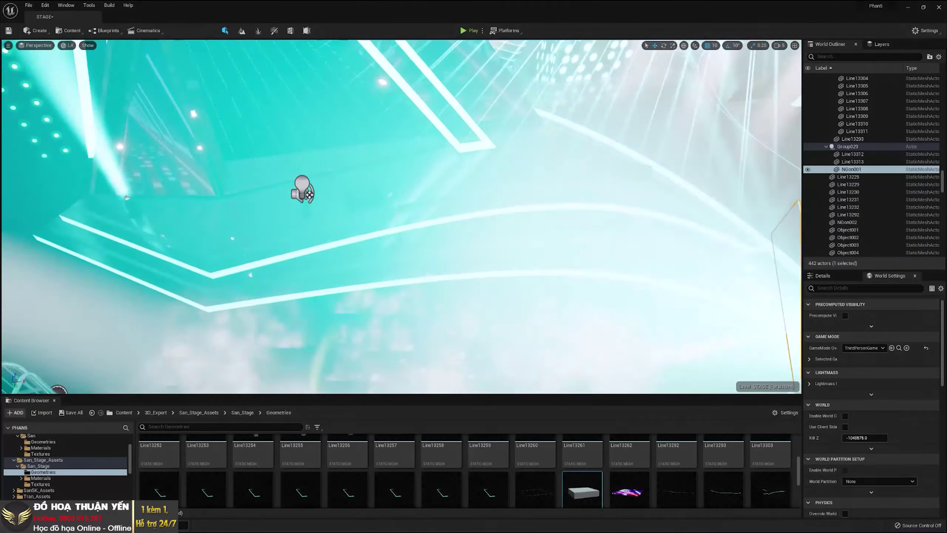
right_click_drag(392, 272, 386, 262)
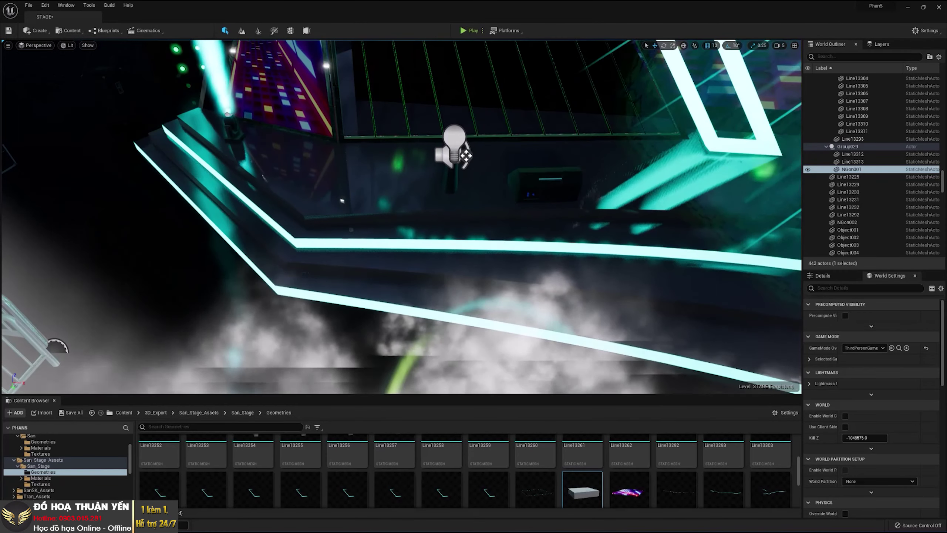
left_click(340, 242)
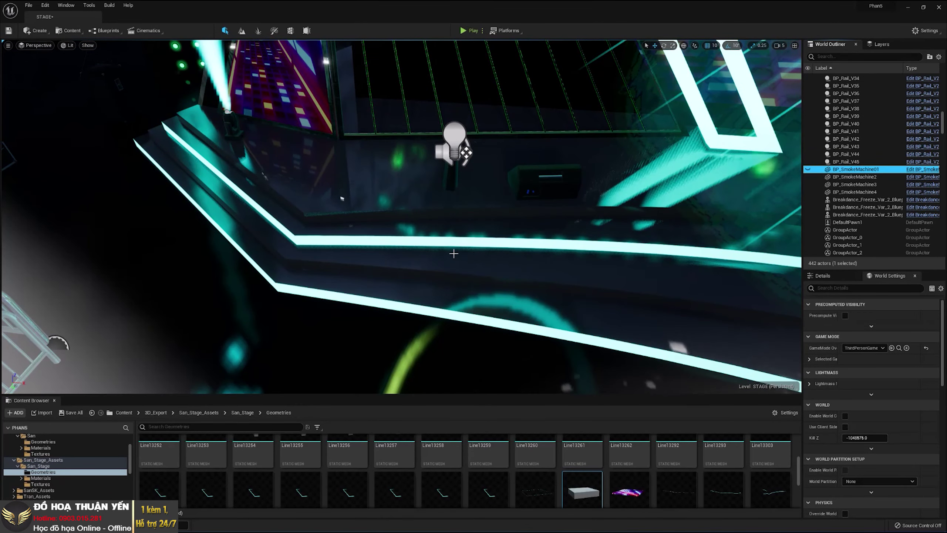
Select the glowing stage-edge piece Line13231 and look down along it.
left_click(442, 240)
right_click_drag(441, 240, 442, 241)
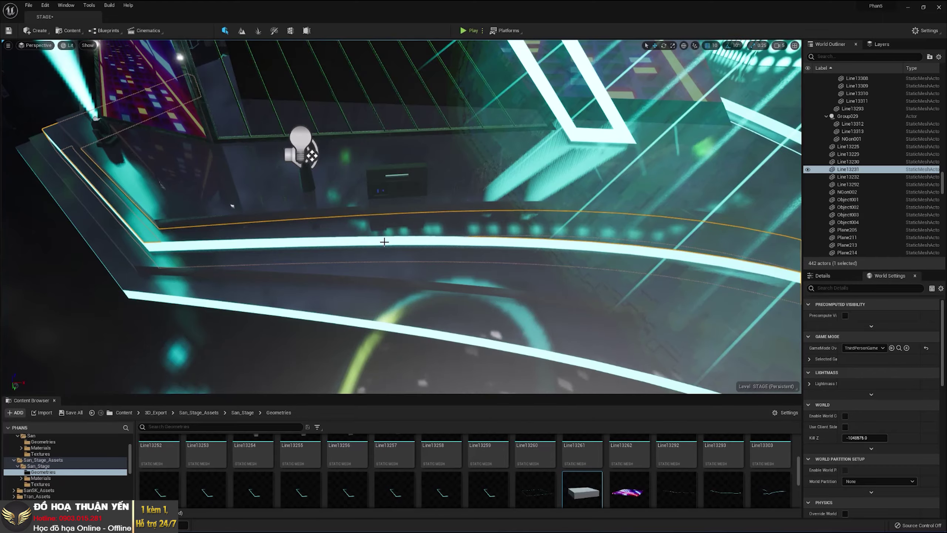
scroll(405, 247, "up", 3)
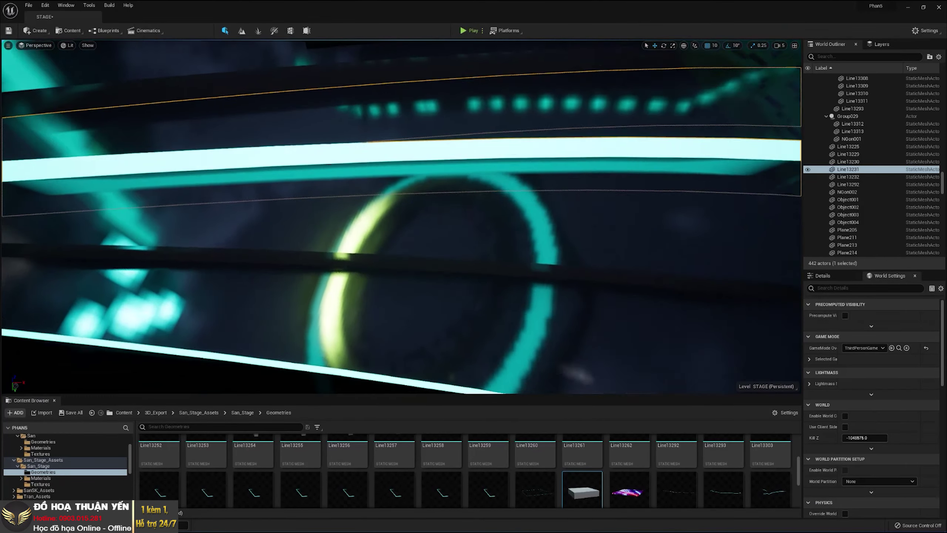
right_click_drag(406, 246, 367, 157)
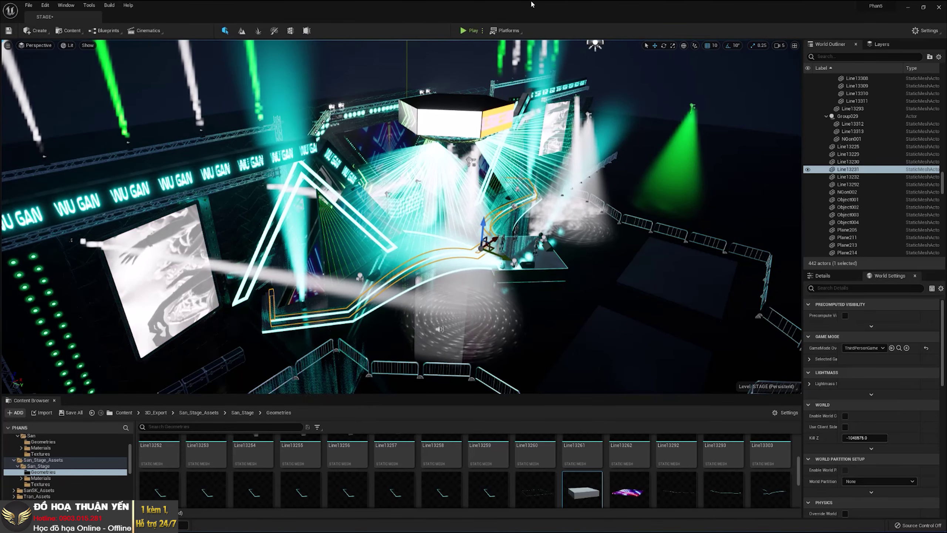
Select the podium group and the first laser projector, then pull back to a wider stage view.
left_click(518, 281)
right_click_drag(518, 281, 447, 276)
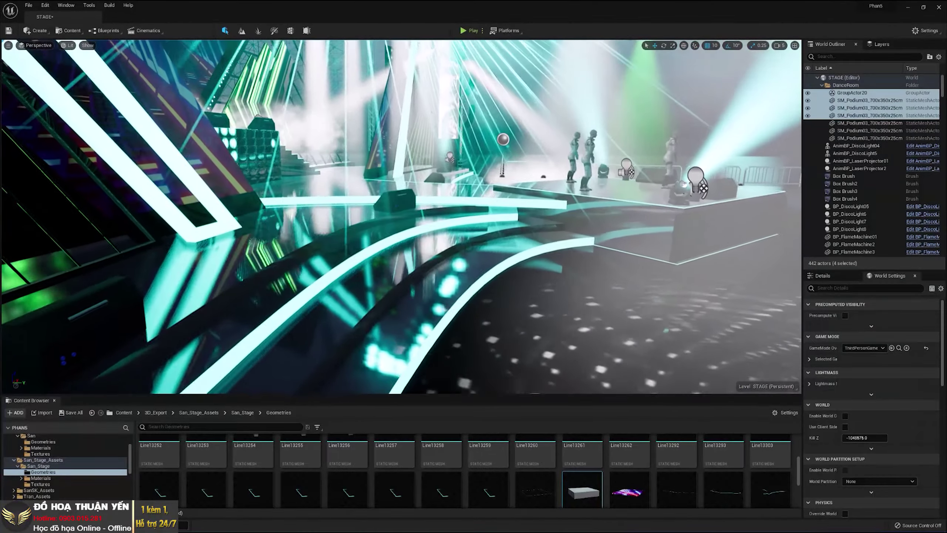
right_click_drag(395, 201, 395, 200)
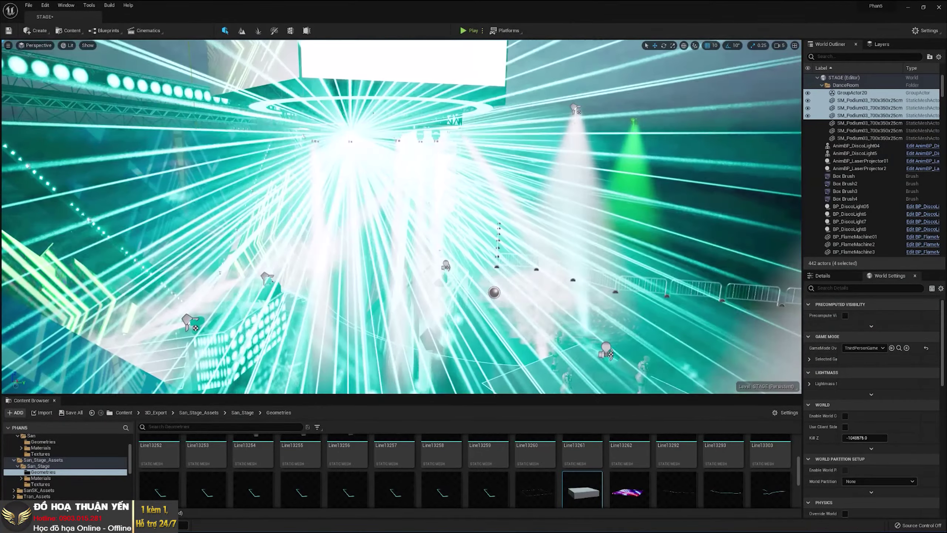
left_click(347, 127)
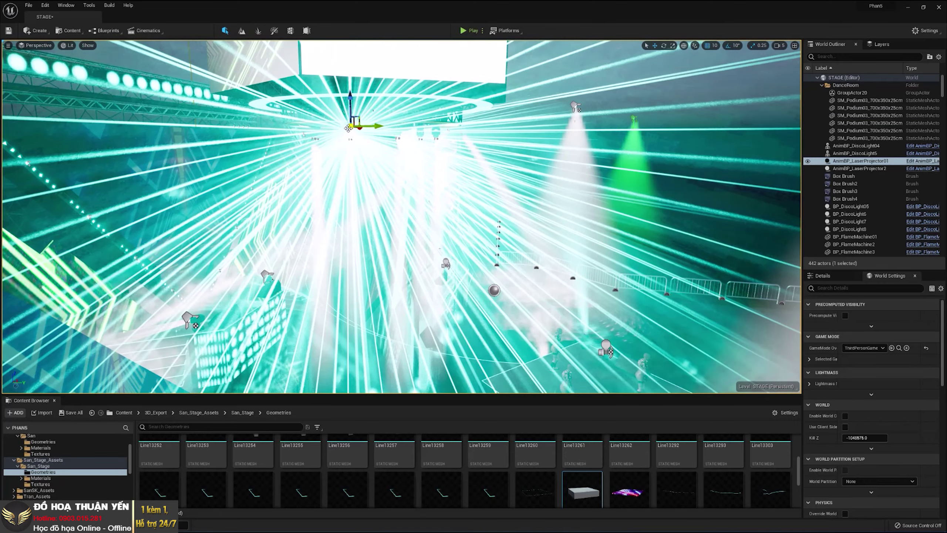
right_click_drag(401, 217, 401, 217)
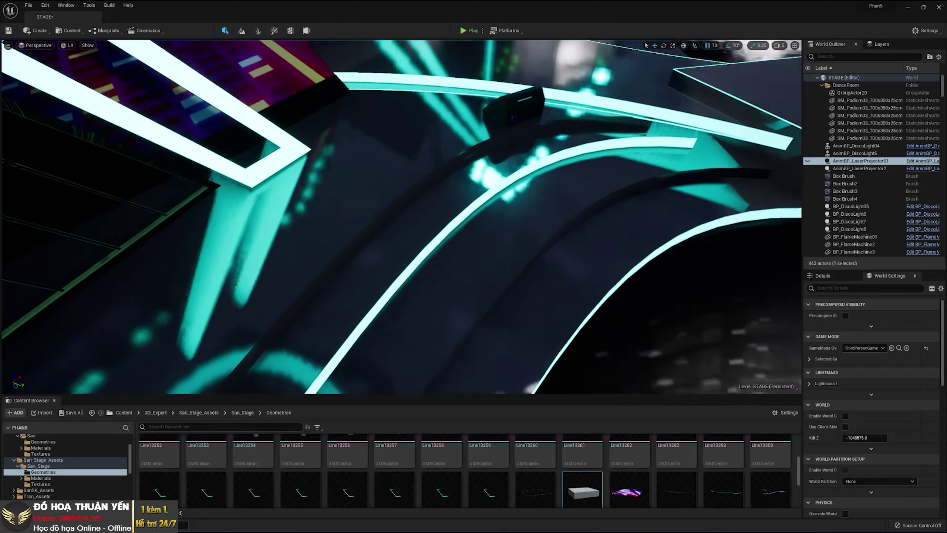
right_click_drag(575, 235, 545, 241)
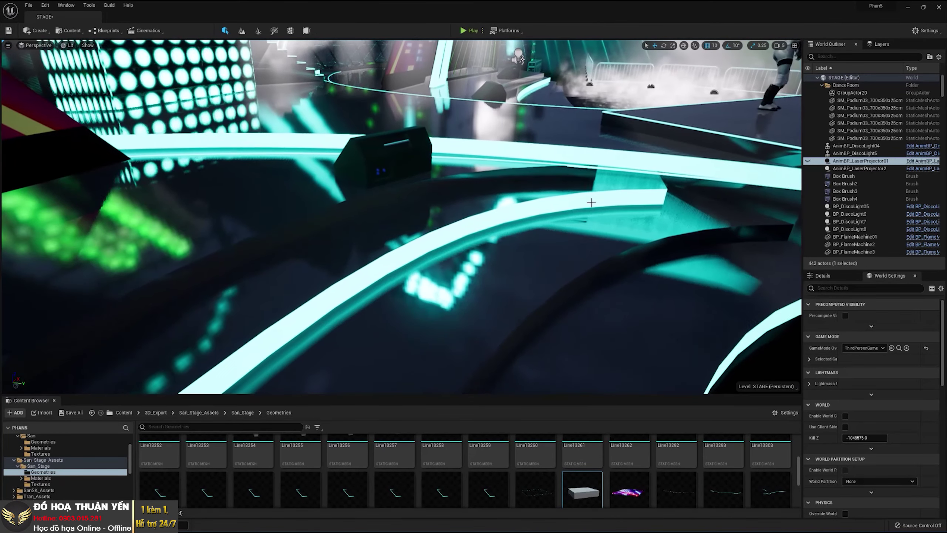
Select the curved neon strip Line13231 and orbit along it to the green-striped screen.
left_click(647, 187)
mouse_move(647, 187)
right_mouse_down()
mouse_move(232, 270)
mouse_move(483, 241)
right_mouse_up()
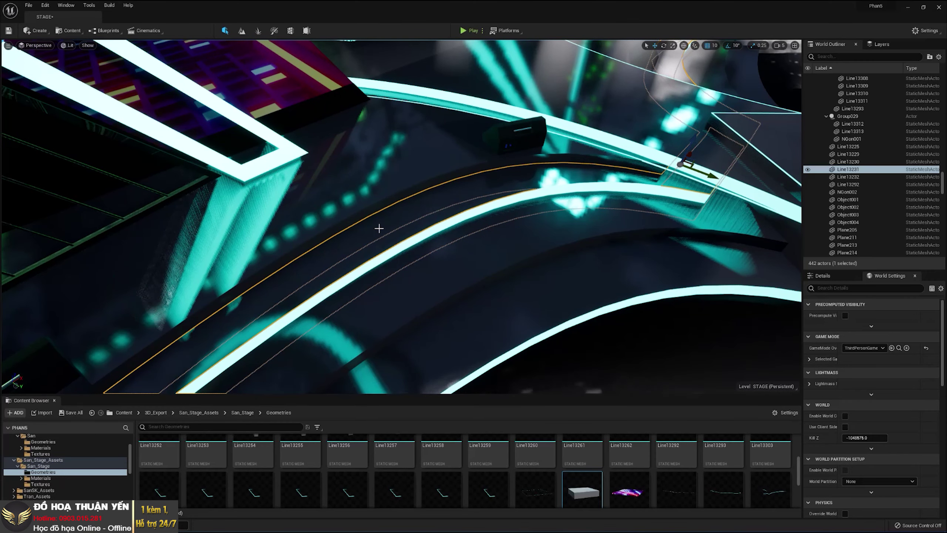
right_click_drag(386, 229, 375, 301)
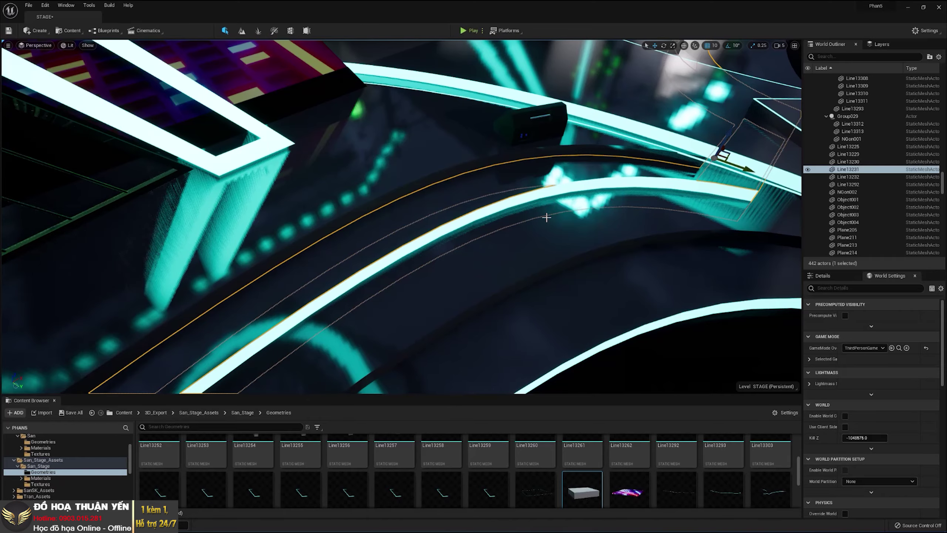
right_click_drag(546, 217, 194, 149)
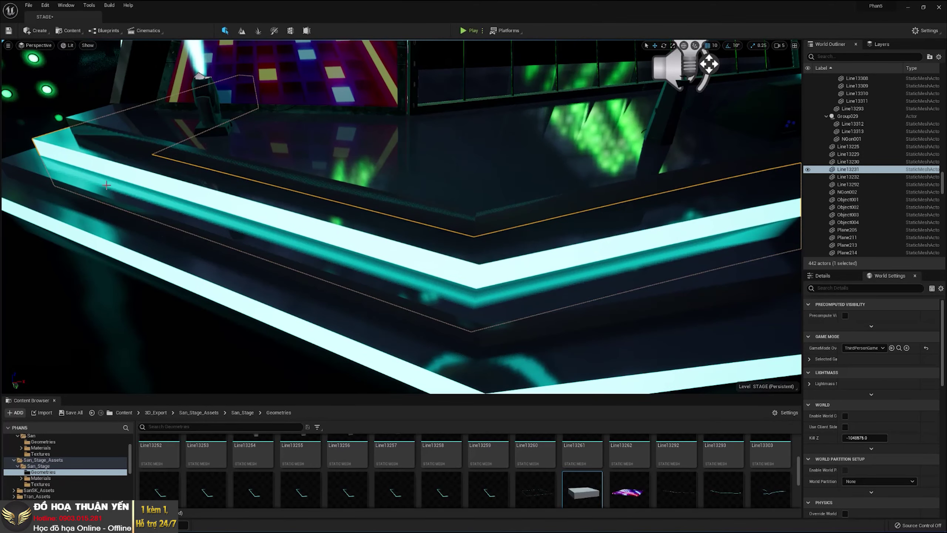
right_click_drag(641, 215, 506, 196)
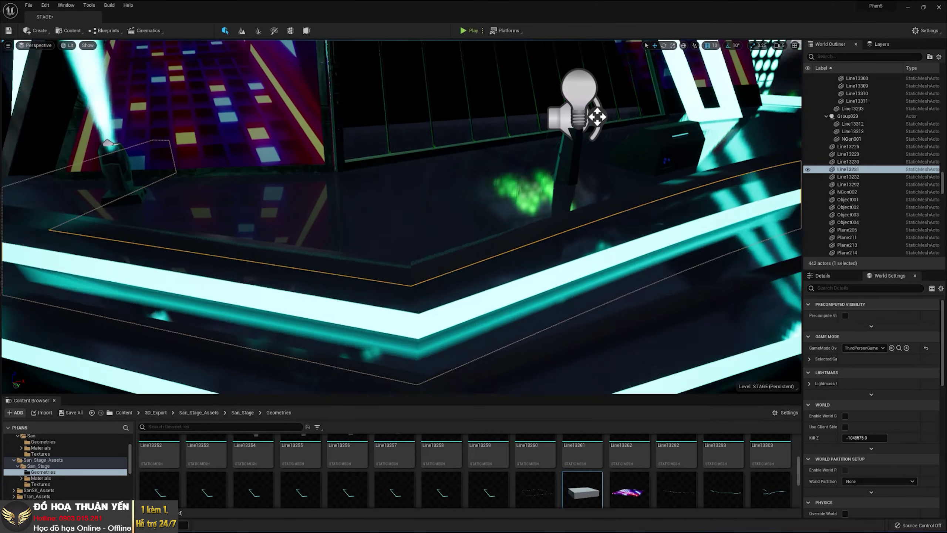
right_click_drag(558, 155, 558, 155)
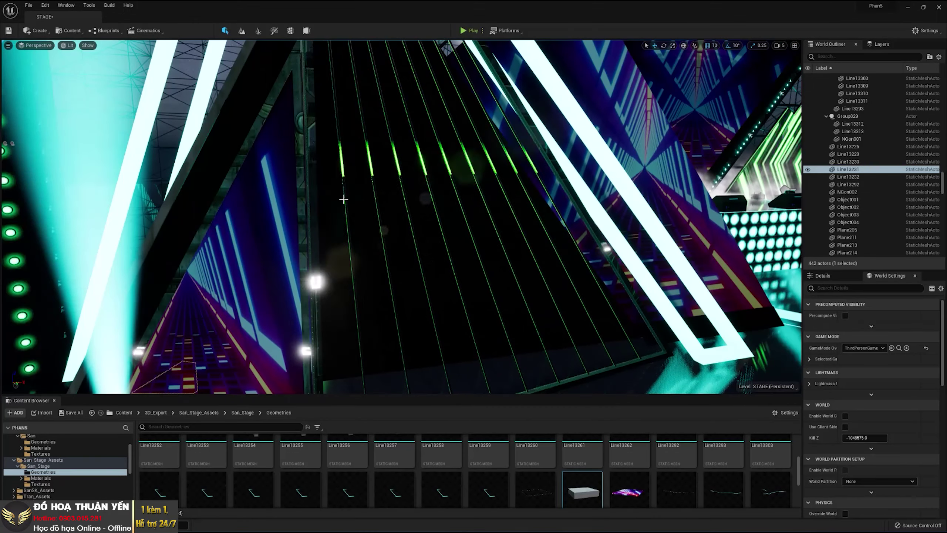
Select the green-striped LED line panel, then the left triangular panel Line13264, and reposition around it.
right_click_drag(340, 196, 362, 223)
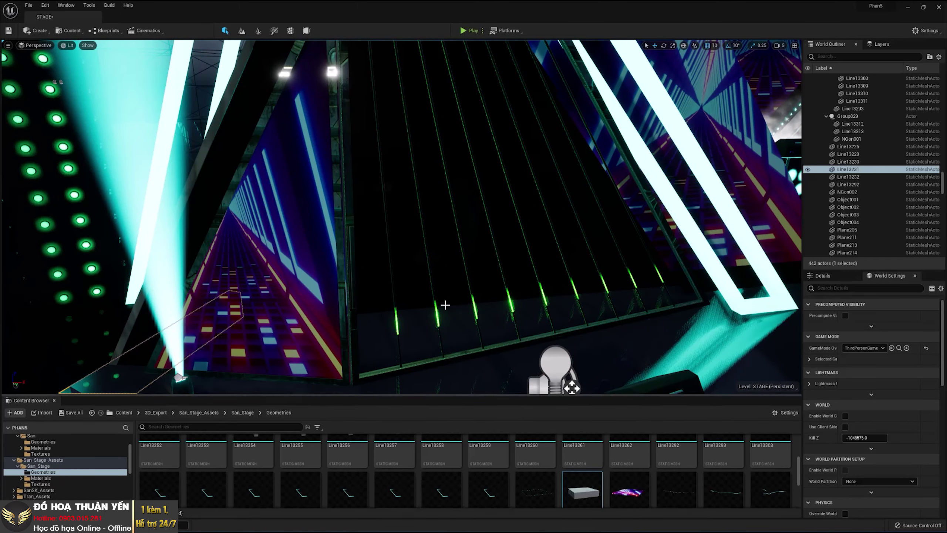
left_click(366, 271)
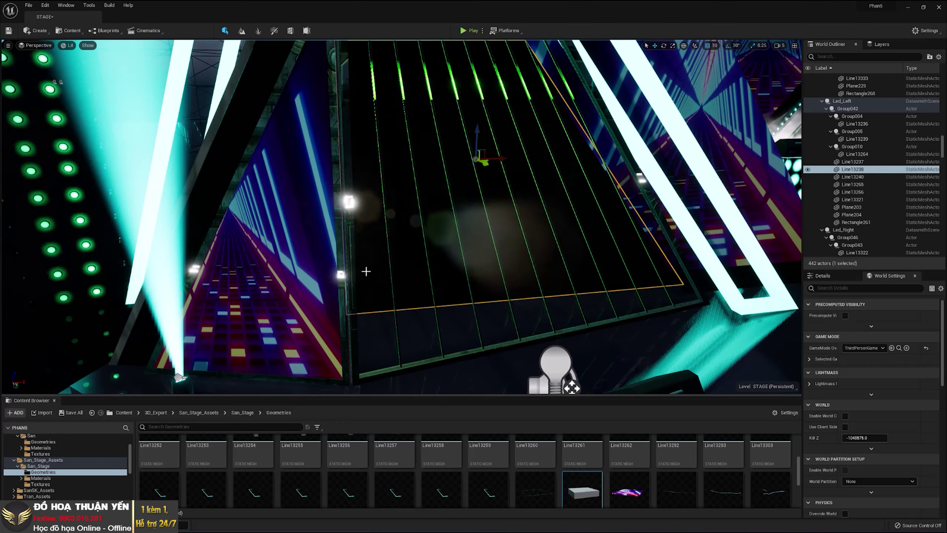
left_click(321, 242)
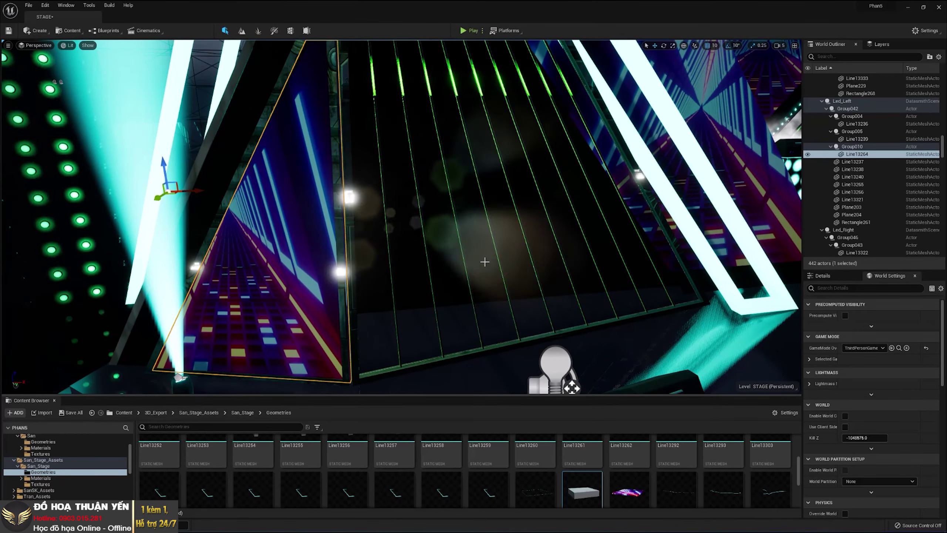
right_click_drag(485, 262, 423, 286)
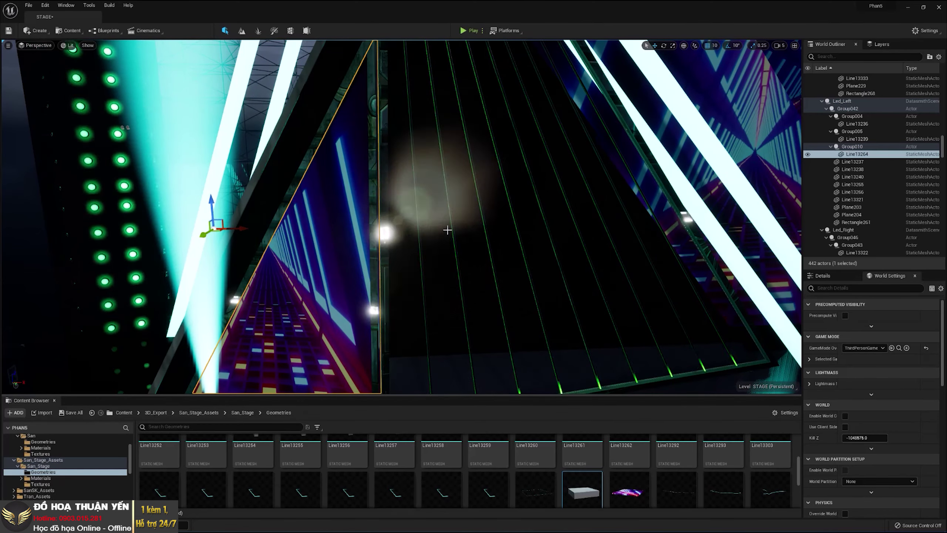
mouse_move(509, 224)
right_mouse_down()
mouse_move(487, 279)
mouse_move(472, 287)
mouse_move(467, 264)
right_mouse_up()
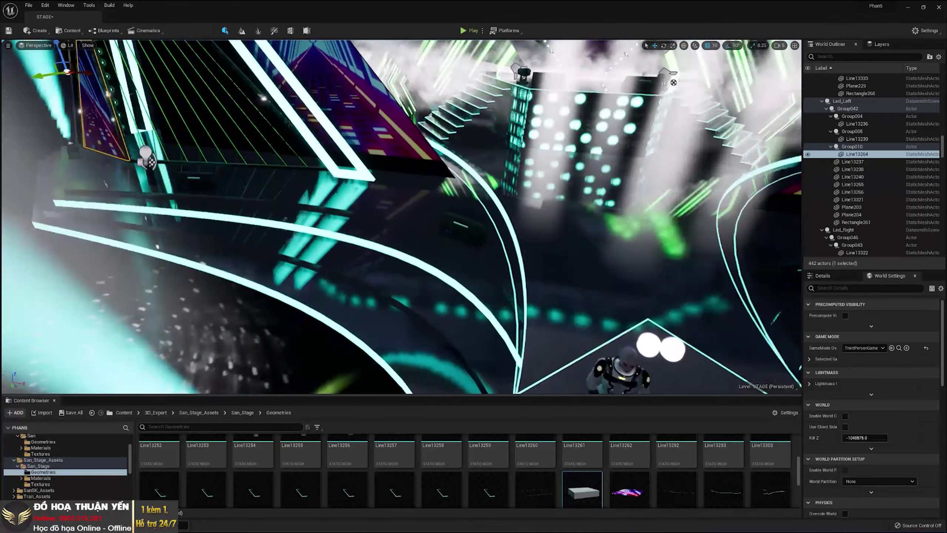
Select the curved stage edge Object003 near the barriers and view it from above.
right_click_drag(401, 217, 401, 217)
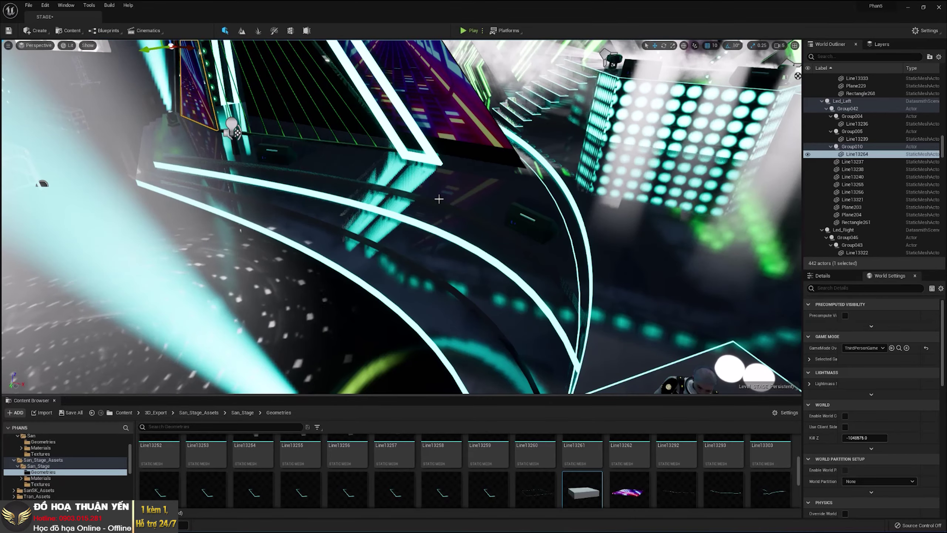
mouse_move(461, 185)
right_mouse_down()
mouse_move(391, 299)
mouse_move(345, 296)
right_mouse_up()
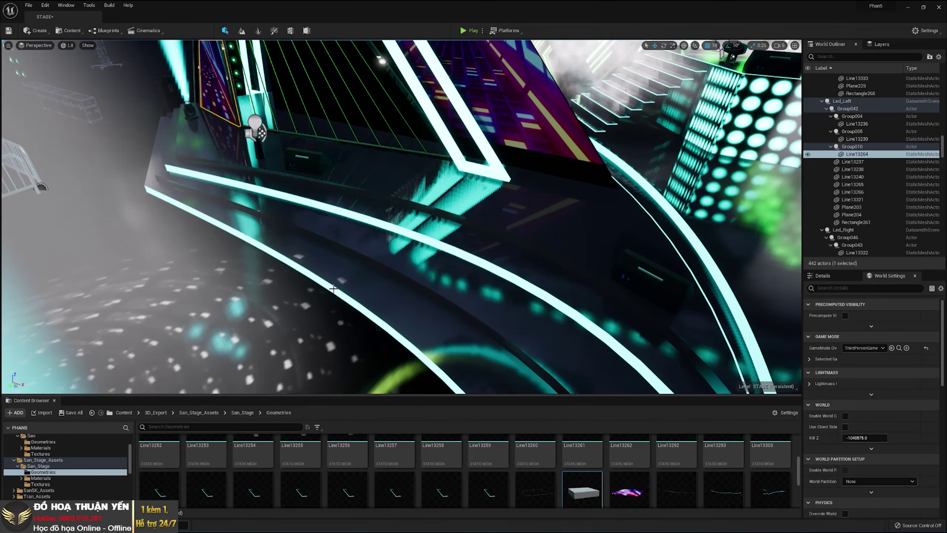
left_click(333, 288)
right_click_drag(333, 288, 331, 293)
right_click_drag(391, 258, 370, 258)
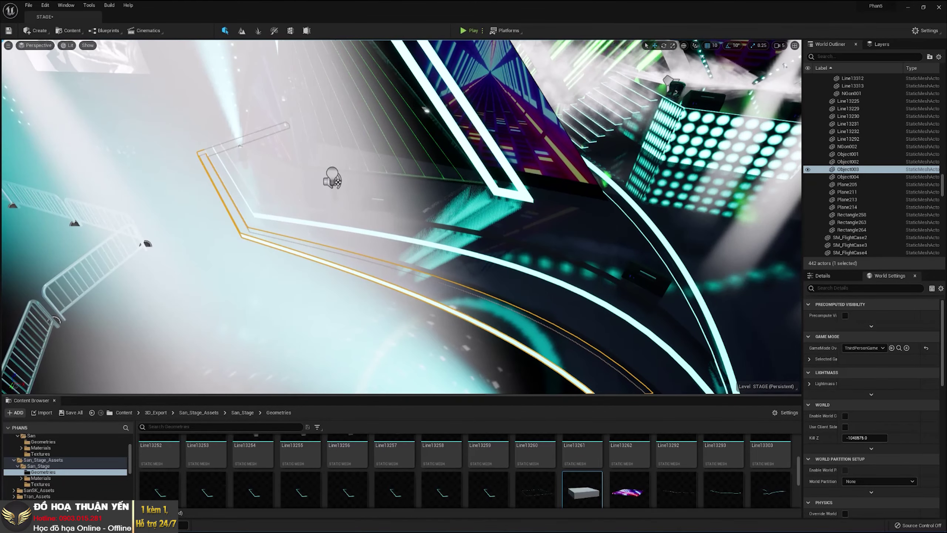
left_click(466, 33)
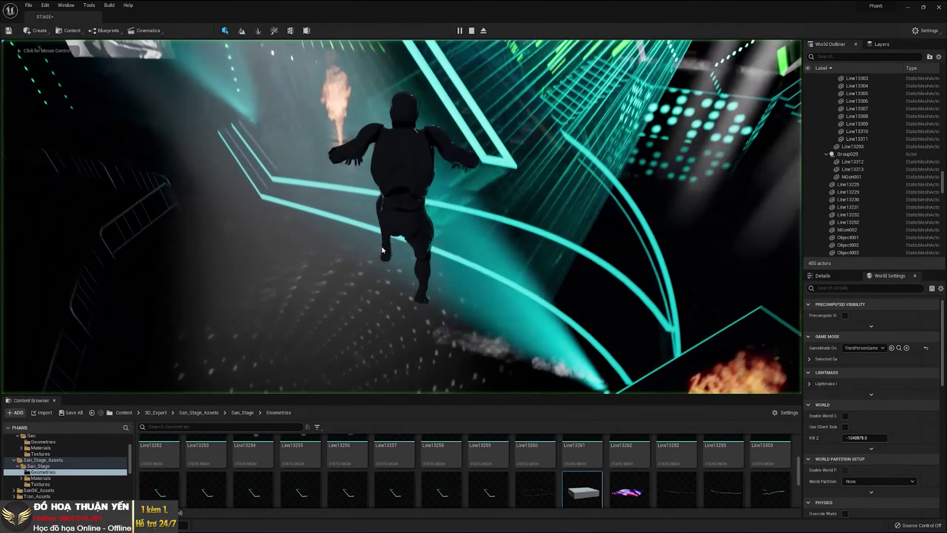
left_click(629, 178)
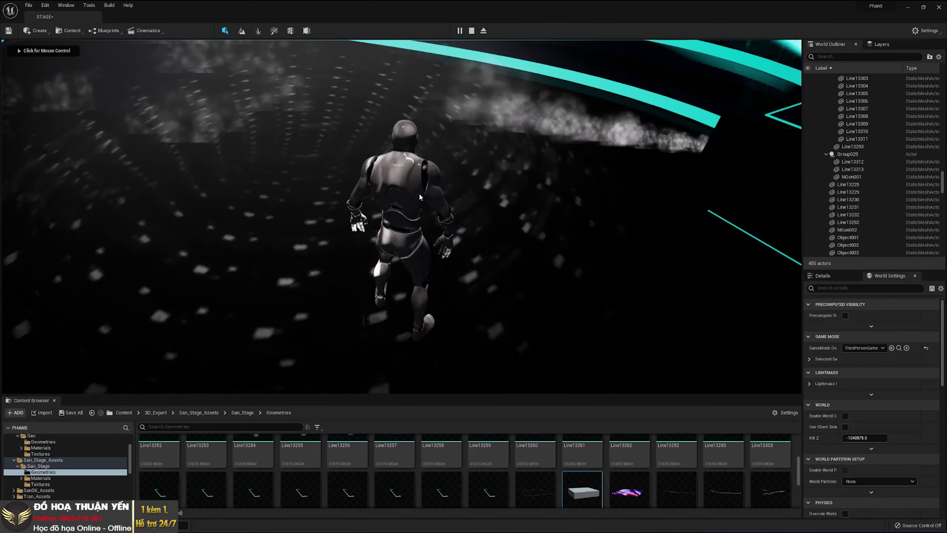
key("w")
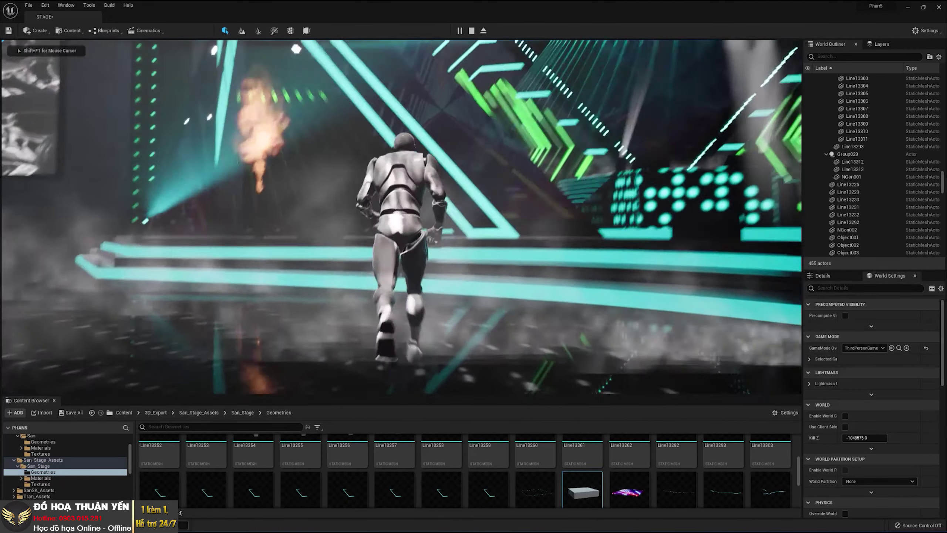
key("w")
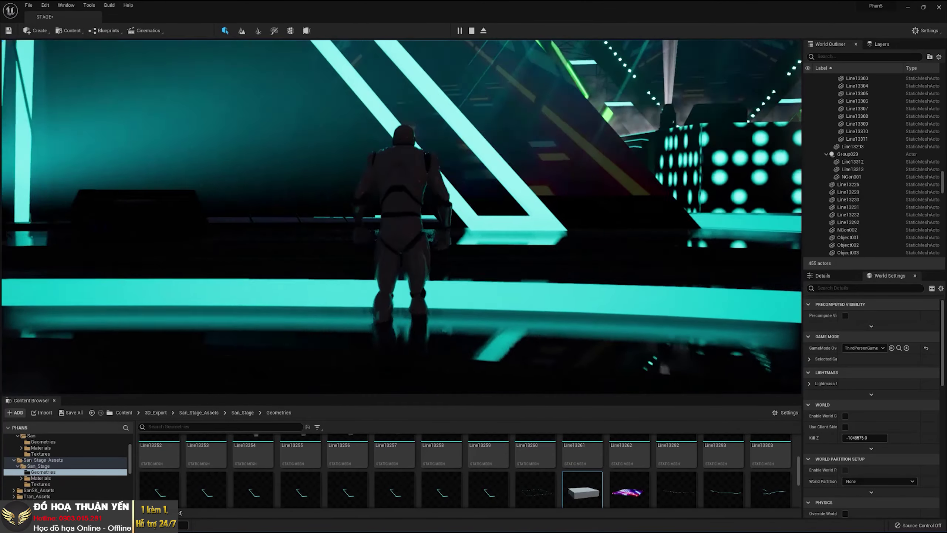
key("s")
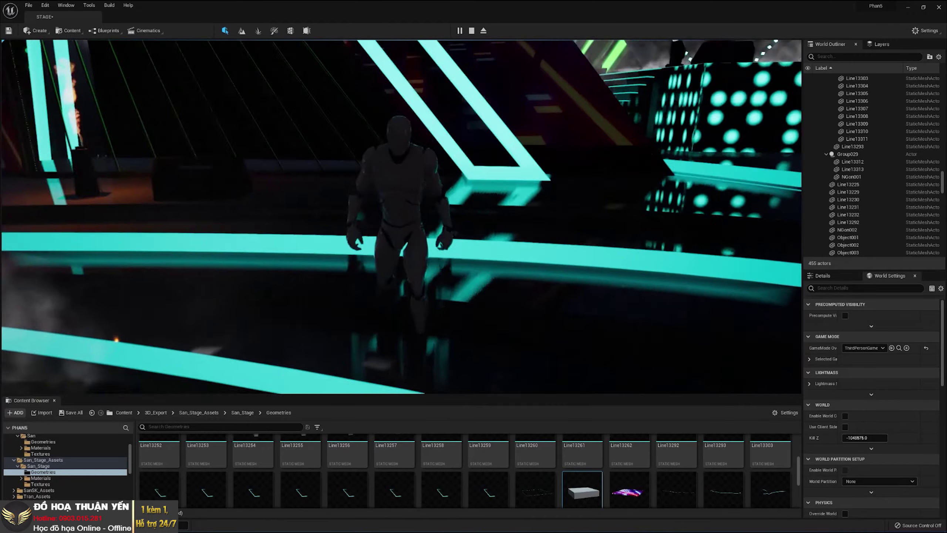
key("d")
key("w")
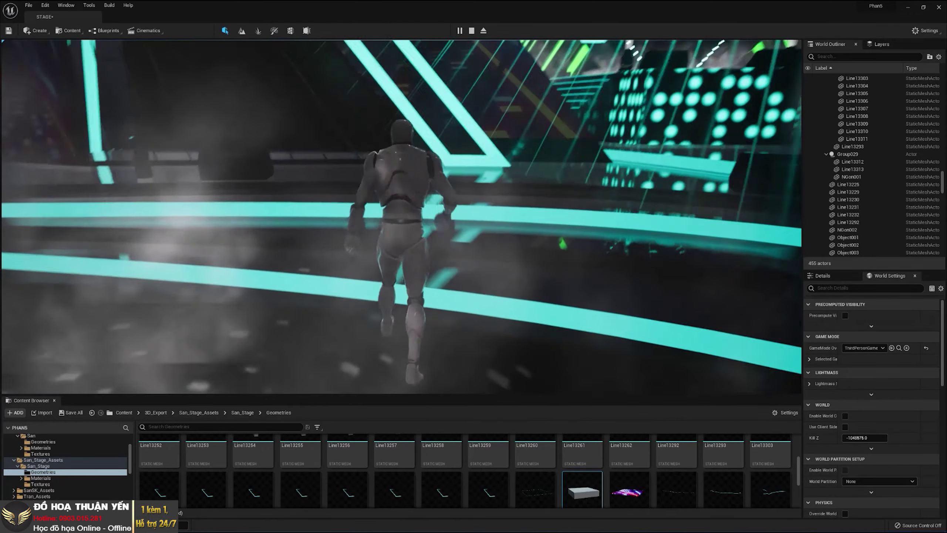
key("Escape")
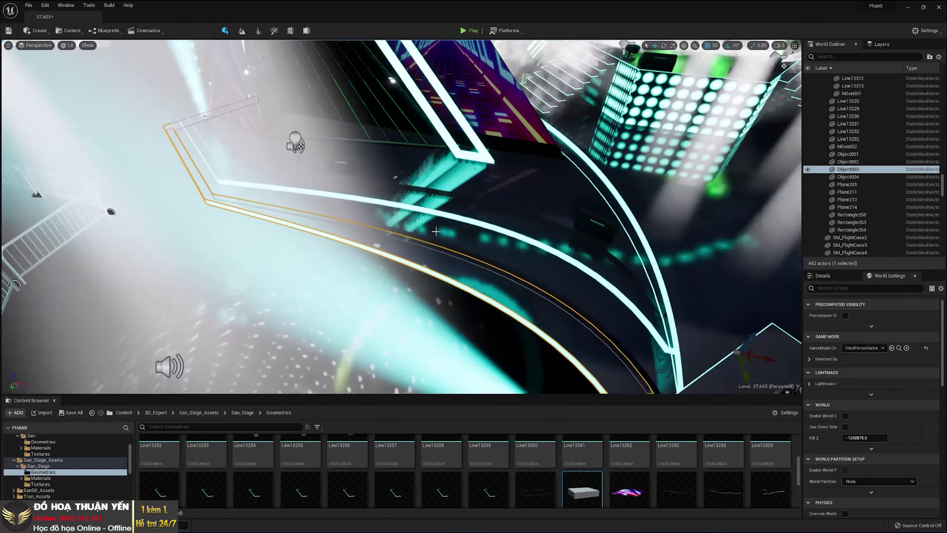
Select the curved neon strip Line13231 and pull the view back to inspect its four platform gaps.
right_click_drag(434, 201, 440, 272)
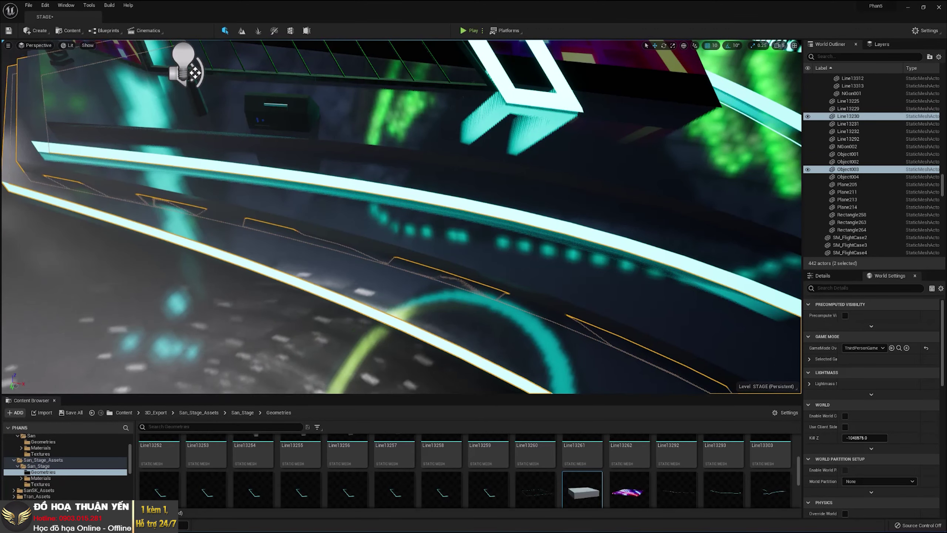
left_click(380, 194)
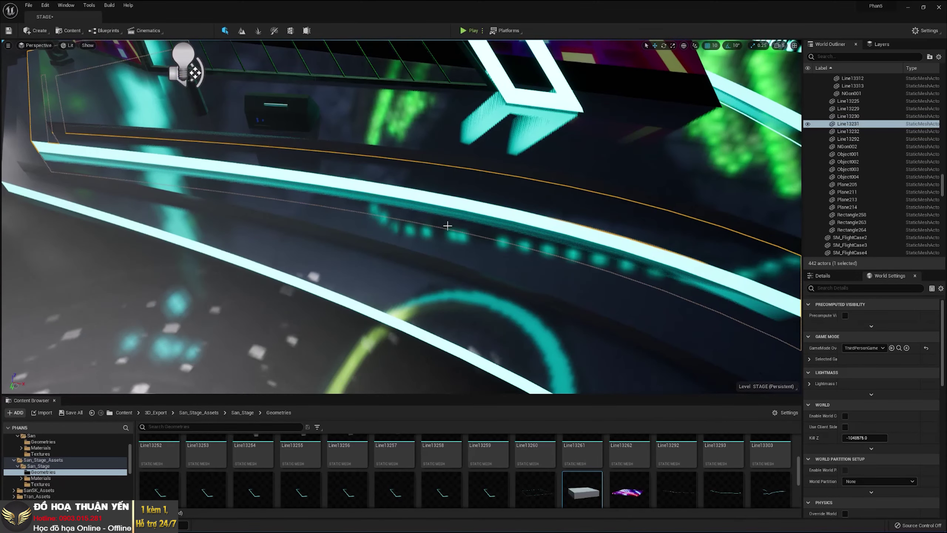
right_click_drag(455, 287, 381, 269)
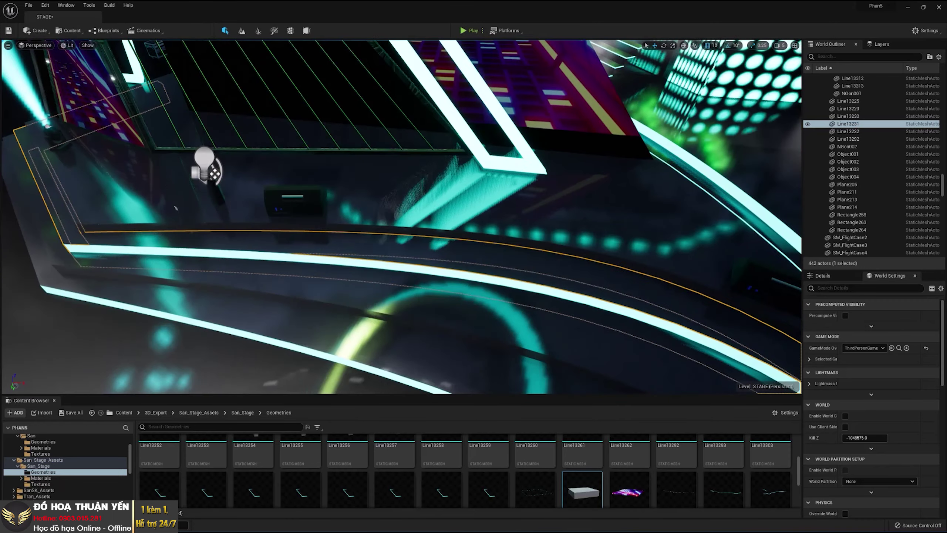
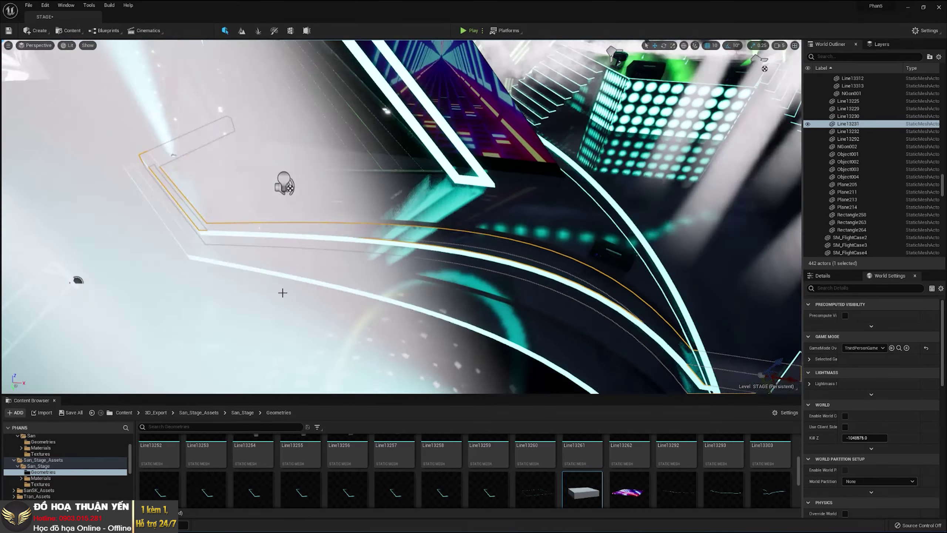
Zoom onto the curved neon strip and locate its mesh Line13231 in the Content Browser with Browse to Asset.
scroll(250, 229, "up", 3)
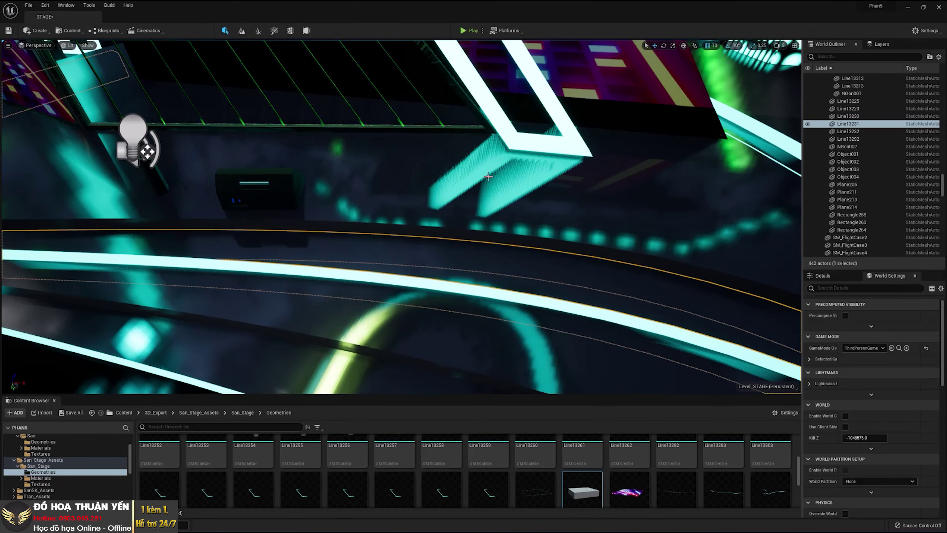
scroll(480, 231, "down", 2)
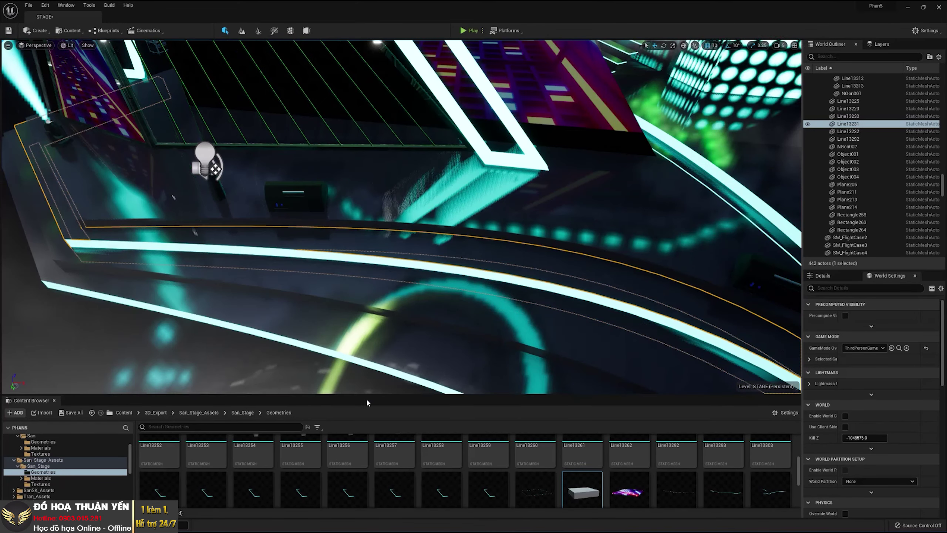
scroll(425, 219, "up", 4)
scroll(425, 219, "down", 4)
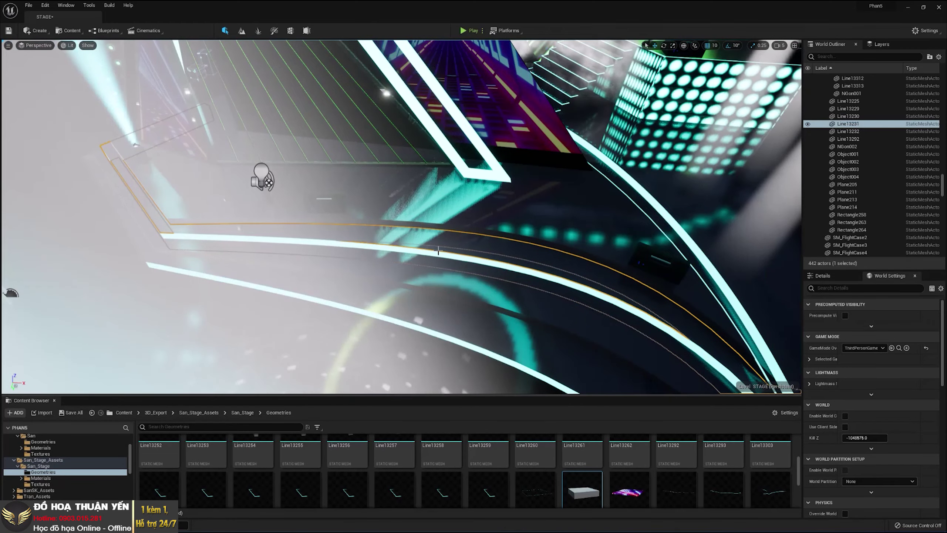
scroll(441, 254, "up", 3)
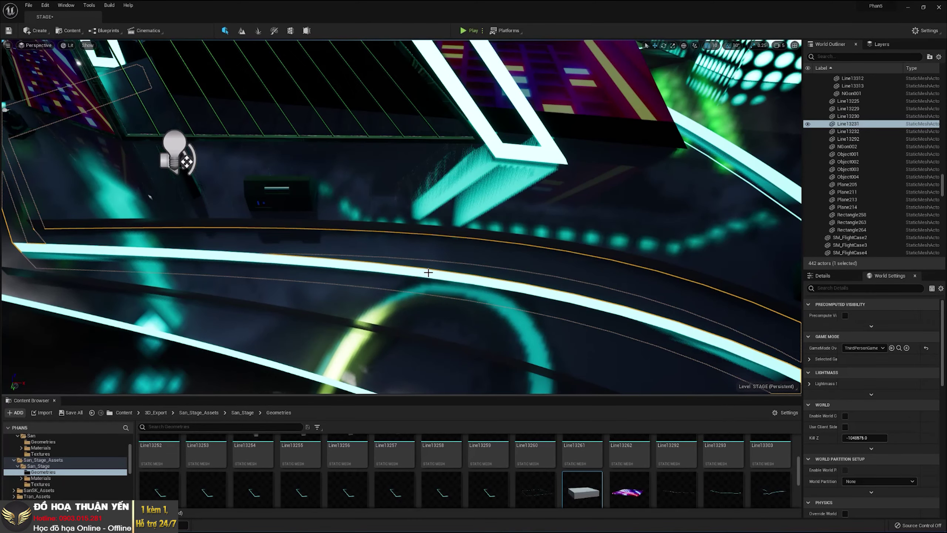
right_click(430, 191)
left_click(469, 204)
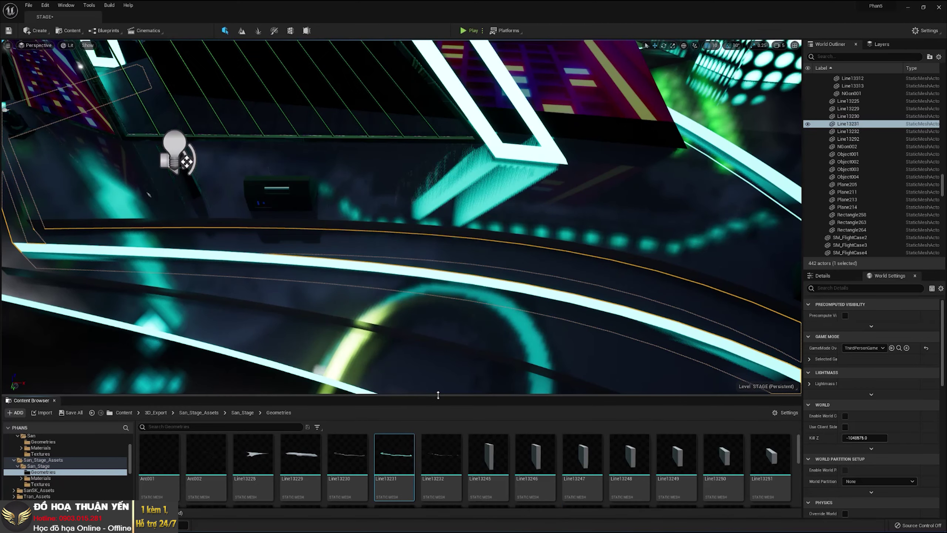
left_click_drag(437, 393, 437, 223)
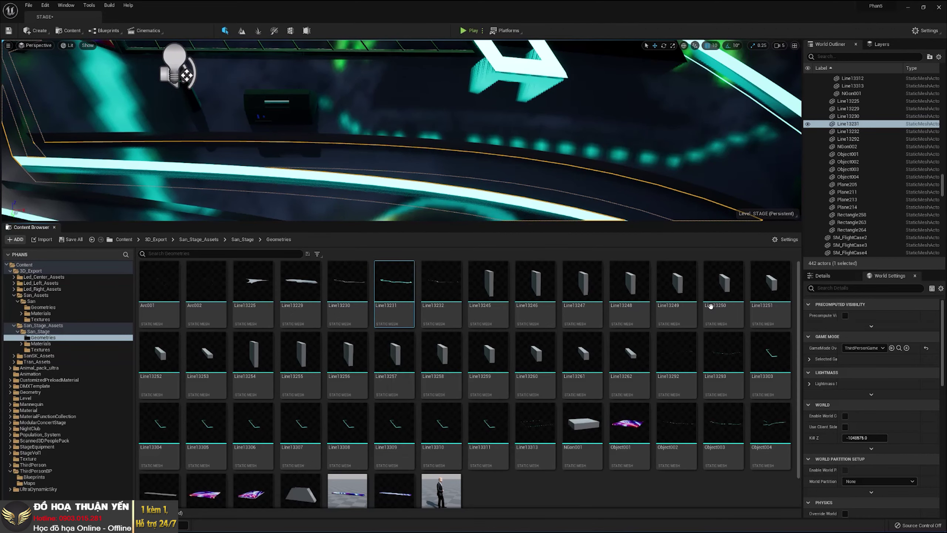
left_click_drag(380, 221, 381, 381)
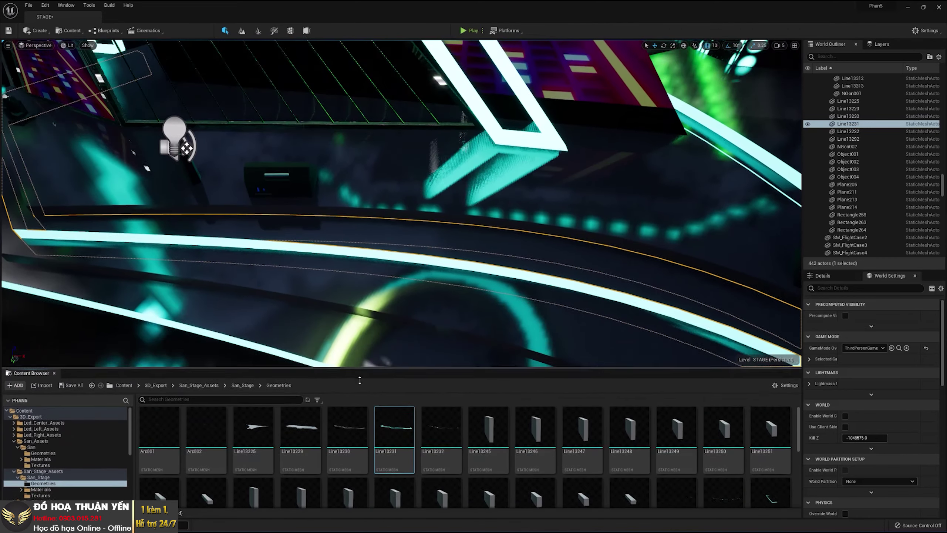
key("f")
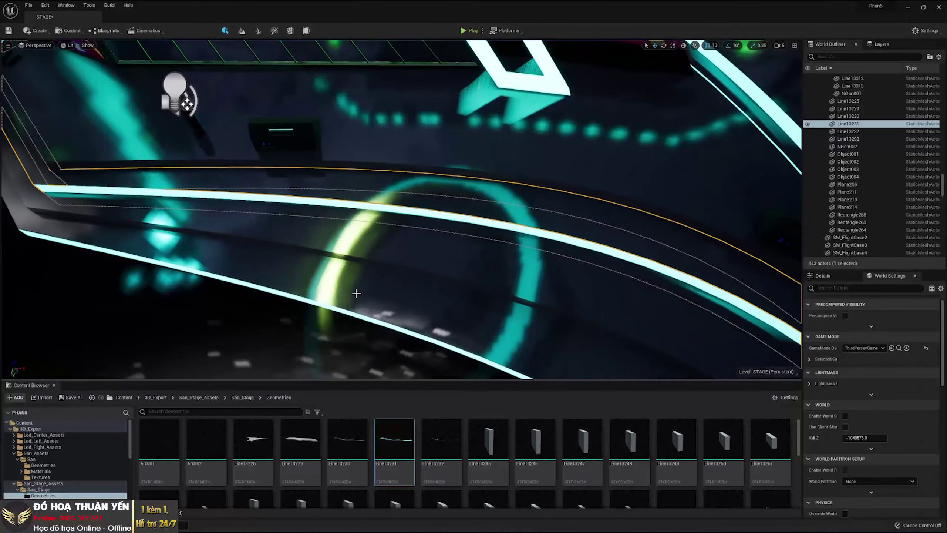
scroll(287, 317, "up", 3)
Add Line13230 to the selected Line13231 strip and frame both strips in the view.
right_click_drag(287, 317, 295, 298)
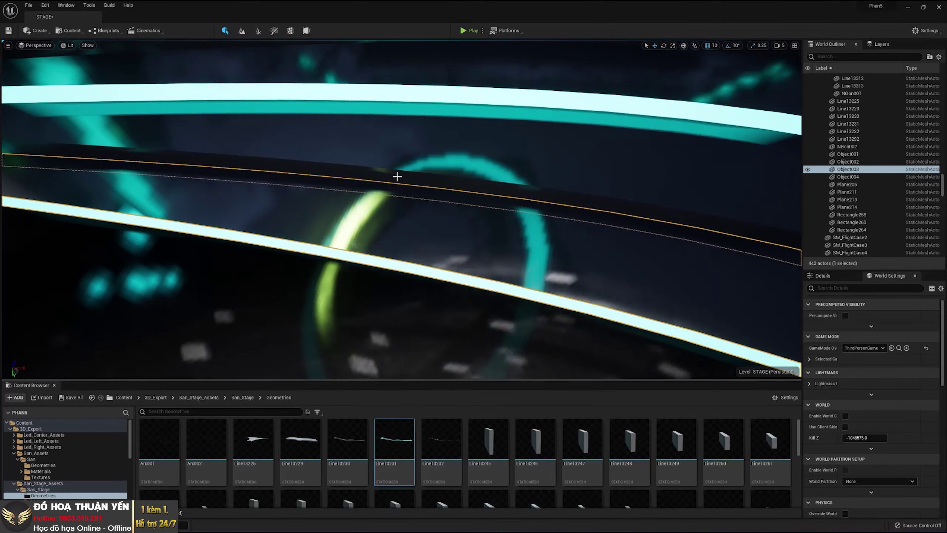
left_click(397, 176, "ctrl")
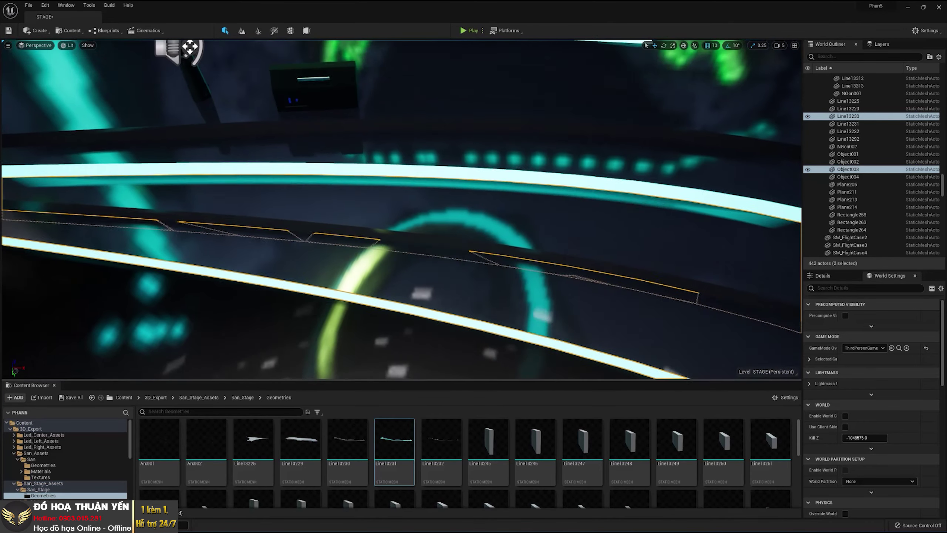
mouse_move(402, 151)
right_mouse_down()
mouse_move(403, 164)
mouse_move(455, 213)
right_mouse_up()
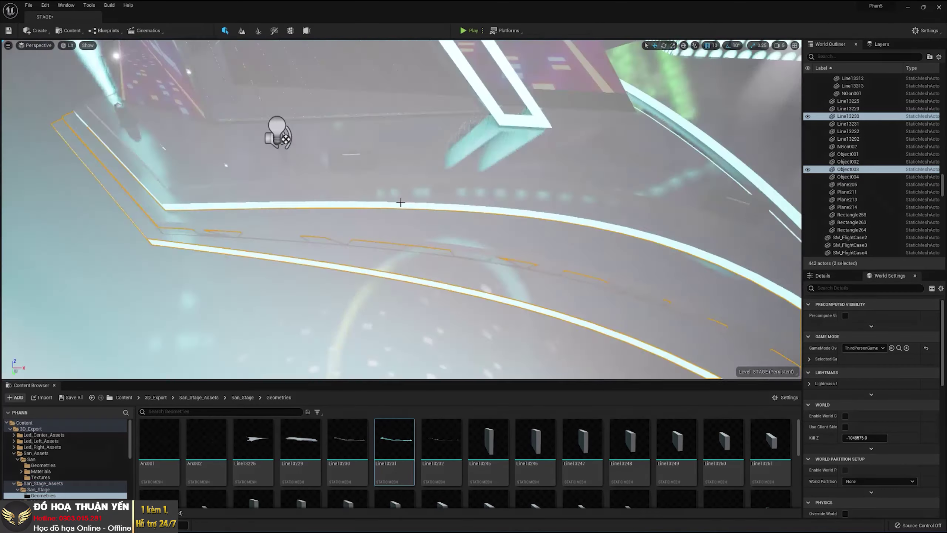
key("f")
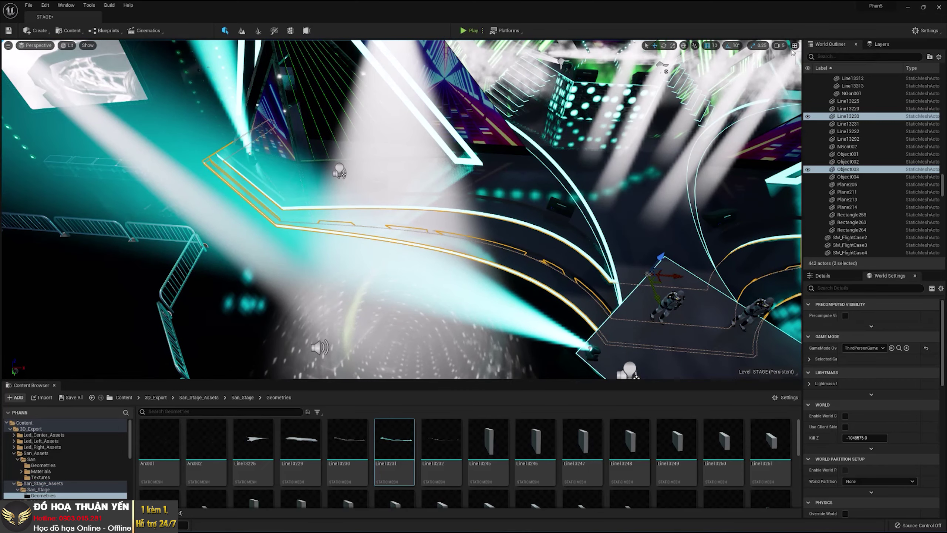
Switch to the four-pane layout and zoom the side views out to center the whole stage.
left_click(795, 45)
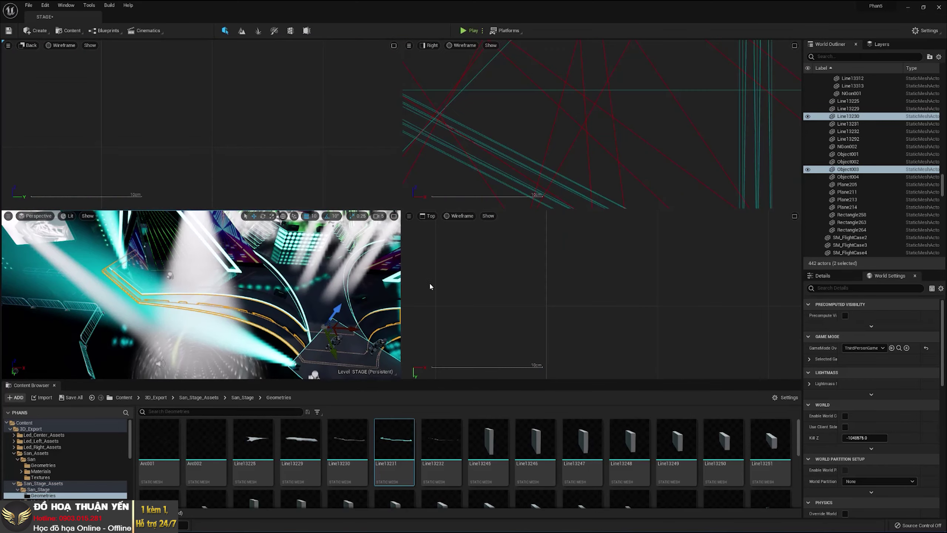
scroll(582, 285, "down", 5)
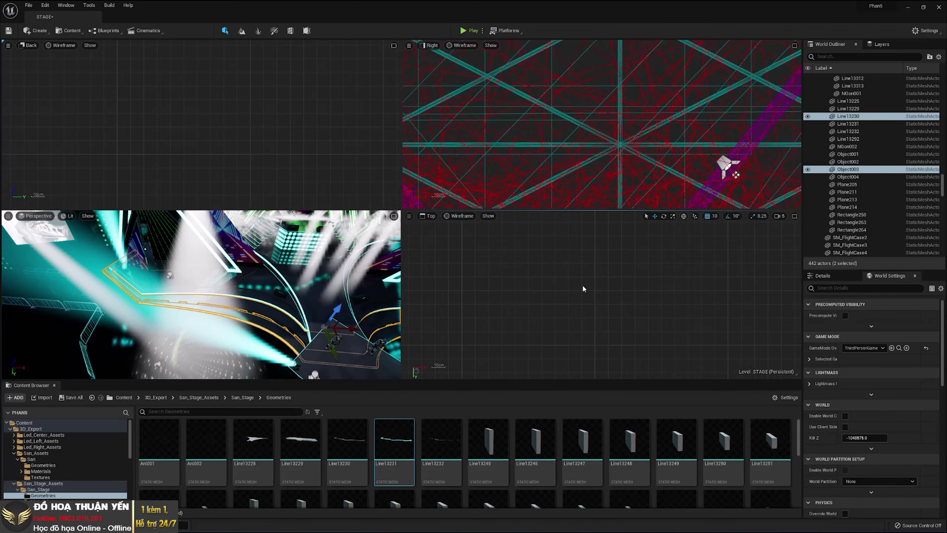
scroll(582, 293, "down", 5)
right_click_drag(239, 295, 224, 295)
scroll(485, 159, "down", 5)
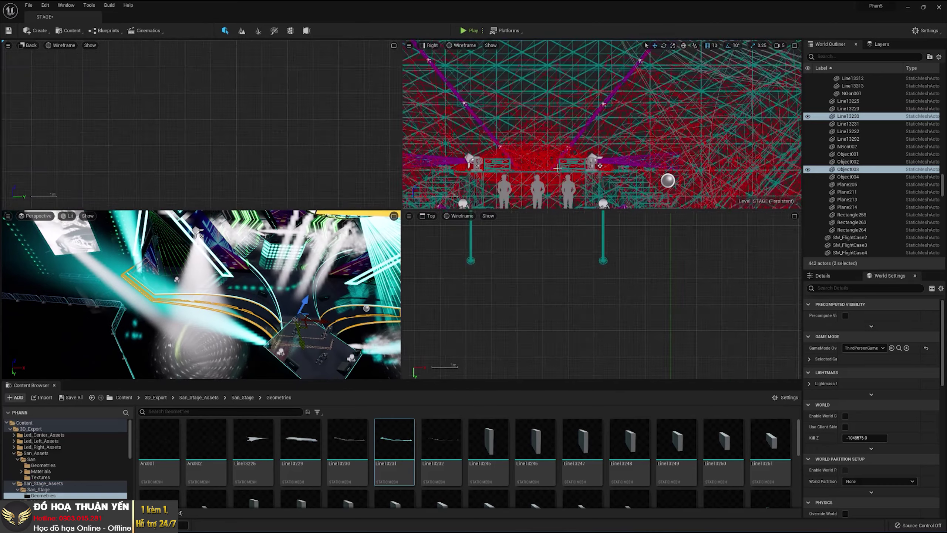
scroll(718, 112, "down", 5)
right_click_drag(718, 113, 719, 87)
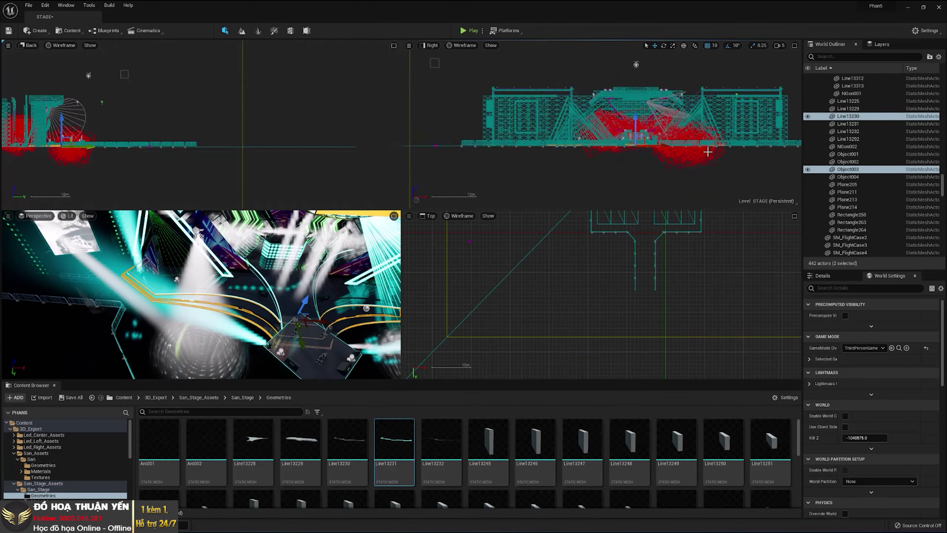
In the maximized Right view, hide BP_SmokeMachine2, BP_SmokeMachine3 and BP_SmokeMachine4, then restore four panes.
left_click(794, 46)
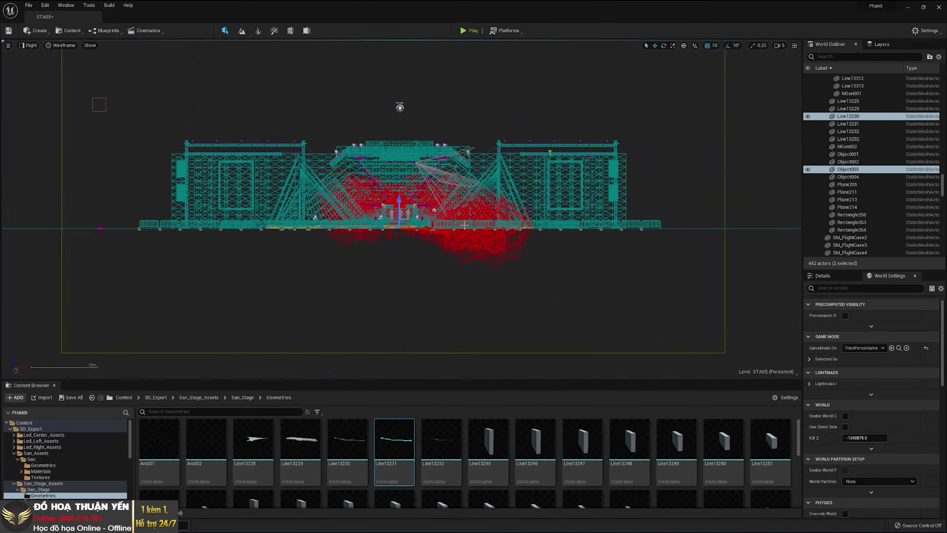
scroll(503, 281, "up", 2)
left_click(479, 229)
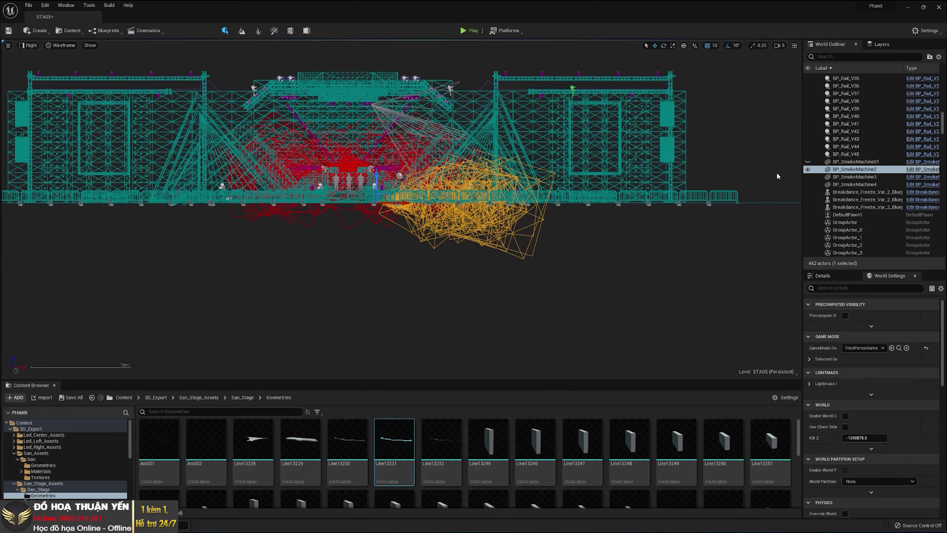
left_click(809, 170)
scroll(459, 218, "up", 2)
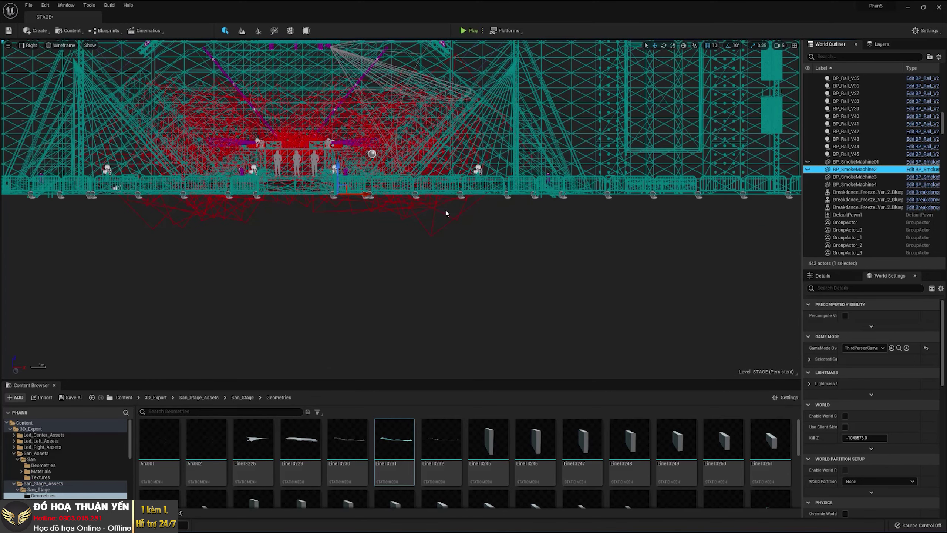
left_click(446, 213)
left_click(808, 177)
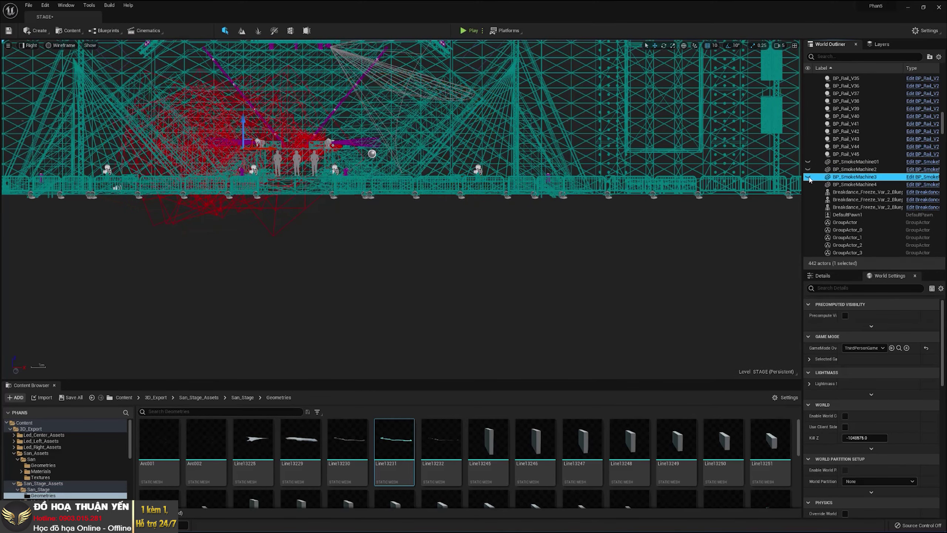
left_click(276, 211)
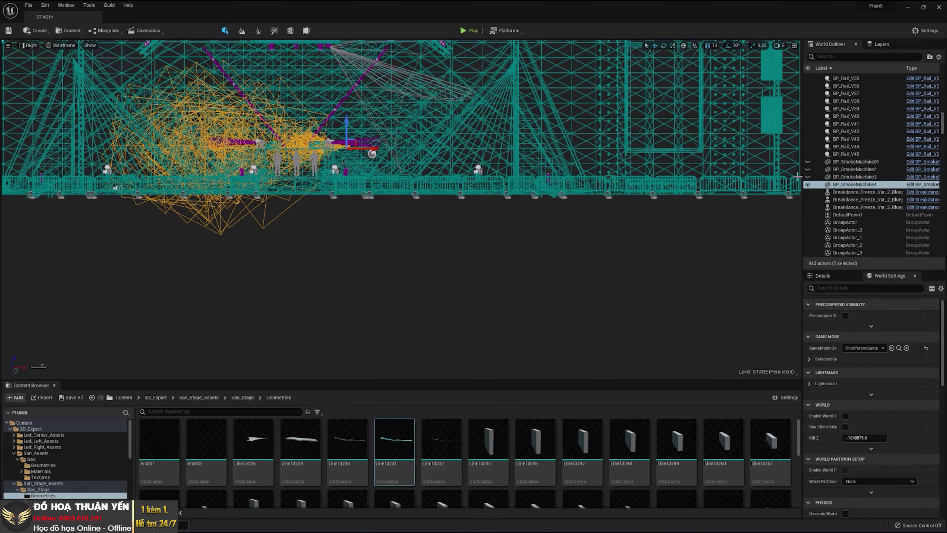
left_click(809, 185)
scroll(551, 261, "down", 5)
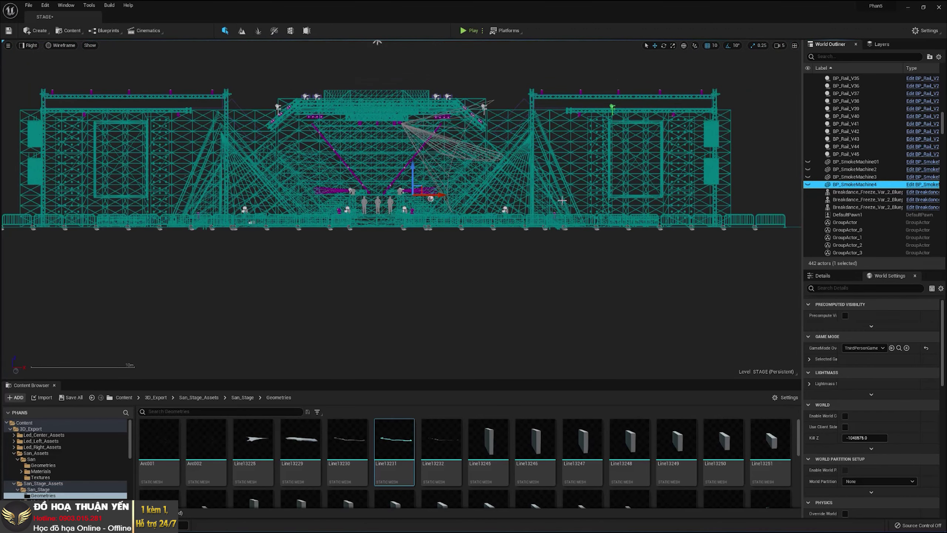
scroll(562, 200, "down", 3)
left_click(795, 45)
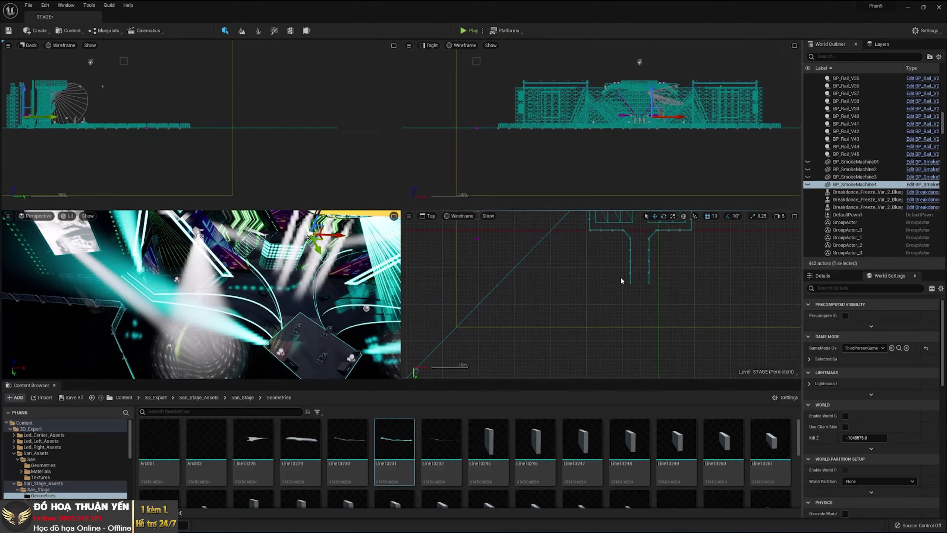
scroll(688, 271, "down", 3)
In the maximized Top view, select Line13232, Line13230, Line13229 and Object002.
left_click(794, 216)
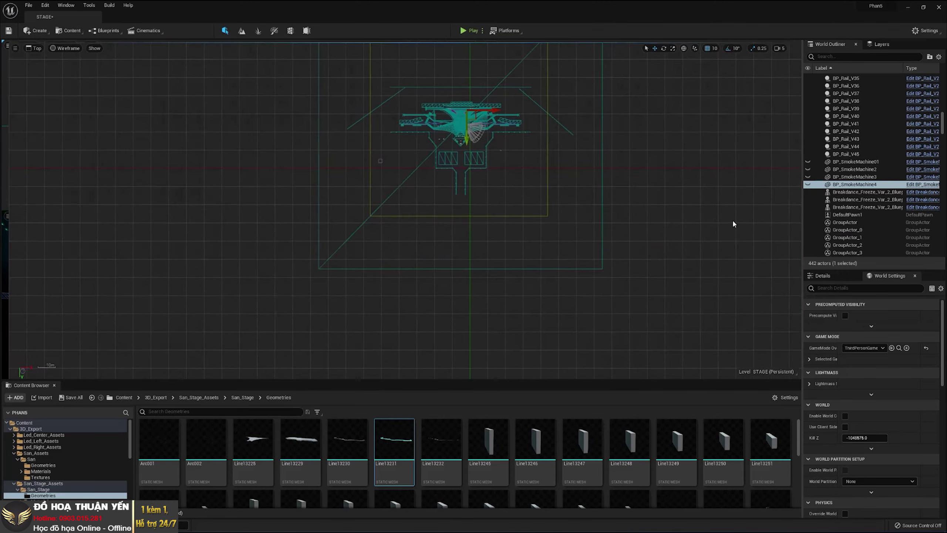
scroll(568, 186, "up", 2)
scroll(427, 135, "up", 3)
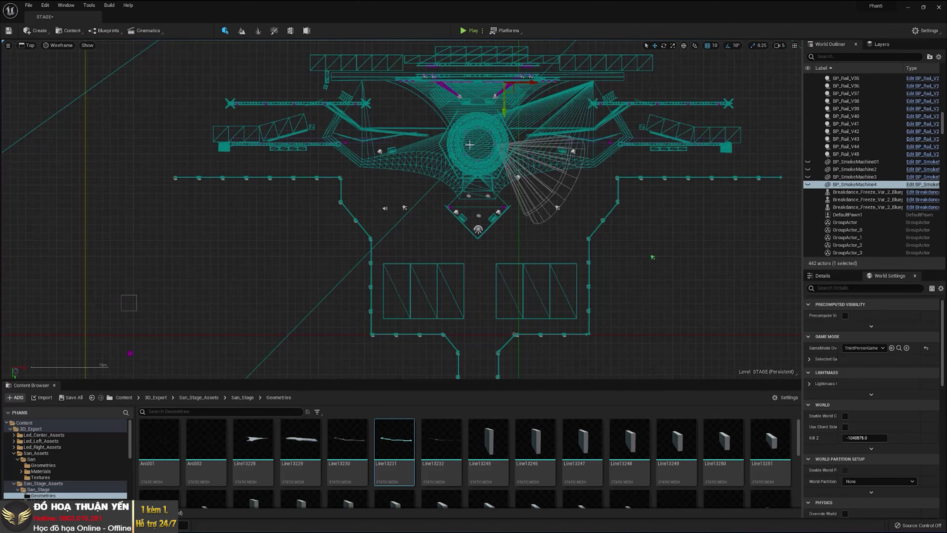
scroll(440, 168, "up", 3)
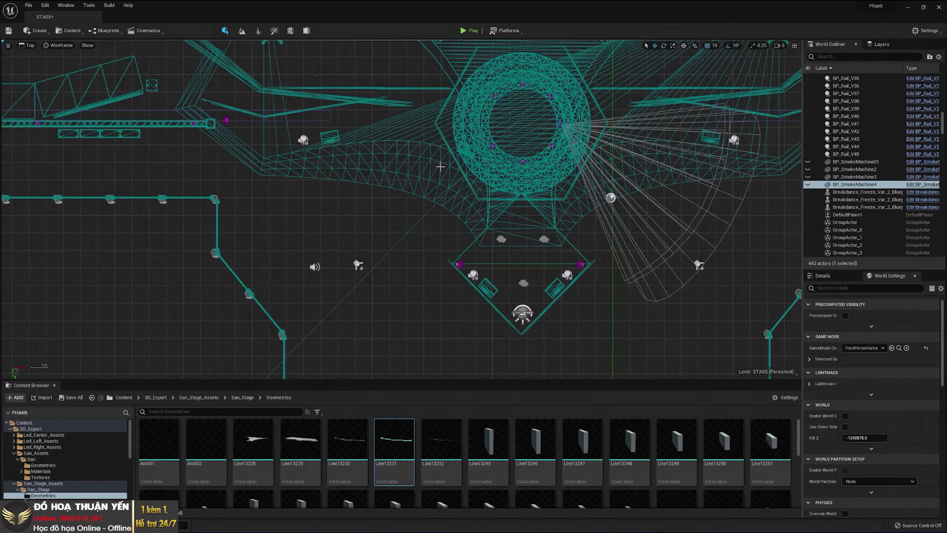
left_click(345, 170)
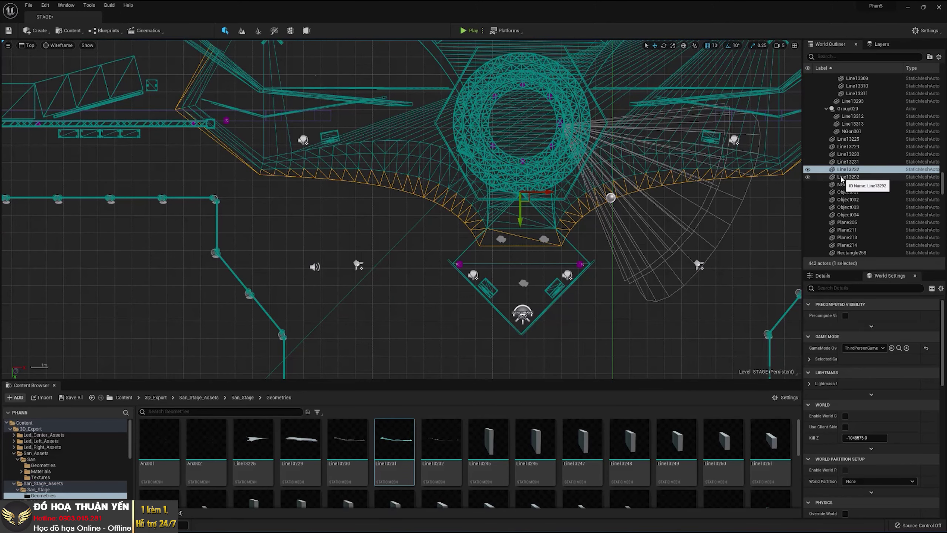
left_click(372, 161, "ctrl")
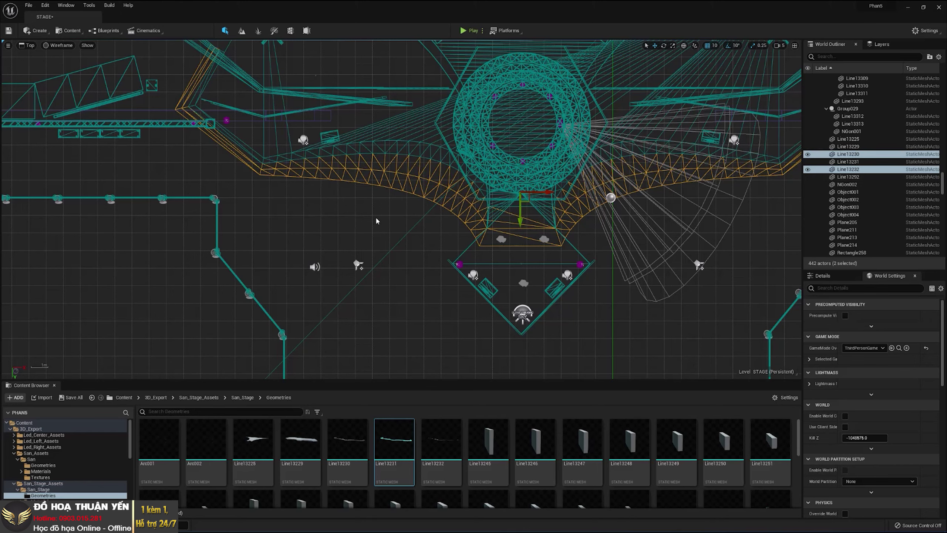
left_click(403, 144, "ctrl")
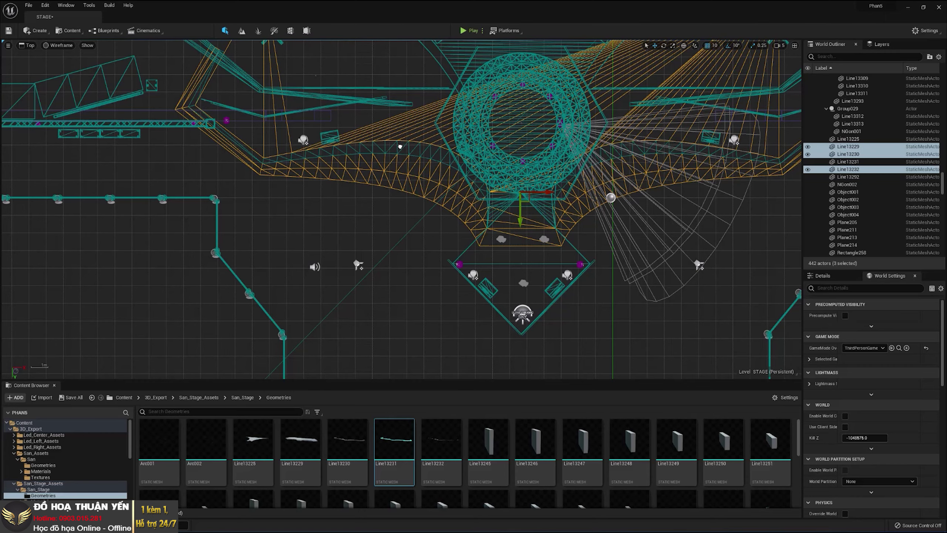
left_click(397, 148, "ctrl")
Add Arc001, the fanning lines and Arc002 to the curved mesh selection.
scroll(421, 216, "down", 2)
right_click_drag(428, 250, 411, 236)
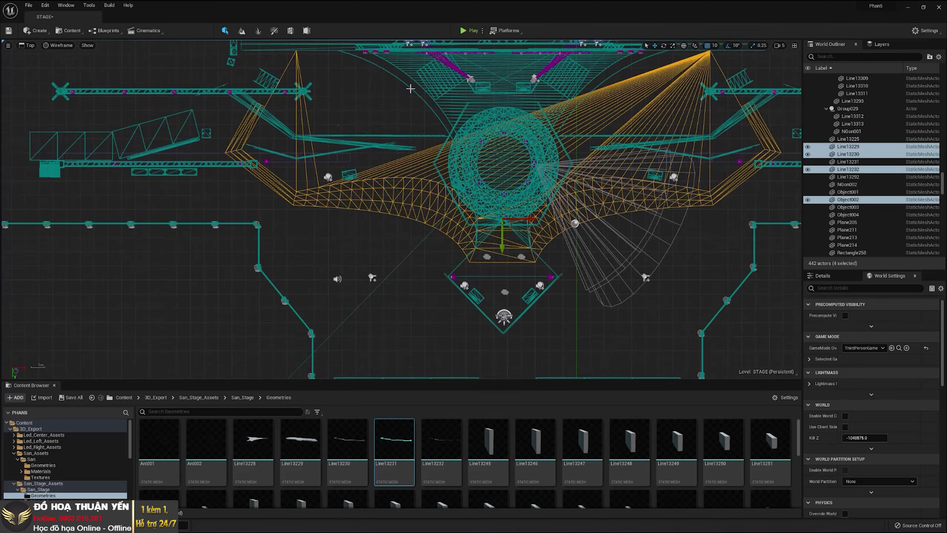
scroll(414, 220, "up", 2)
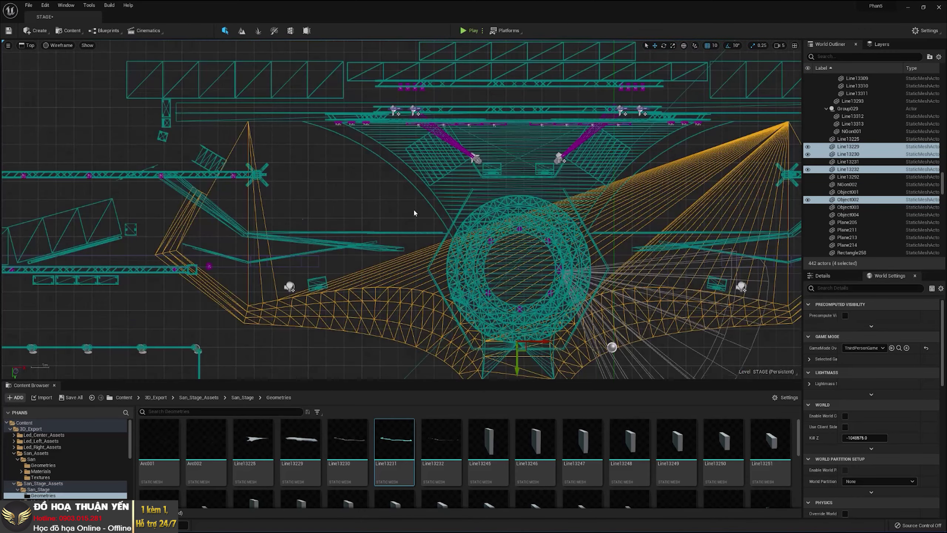
left_click(414, 187, "ctrl")
left_click(440, 201, "ctrl")
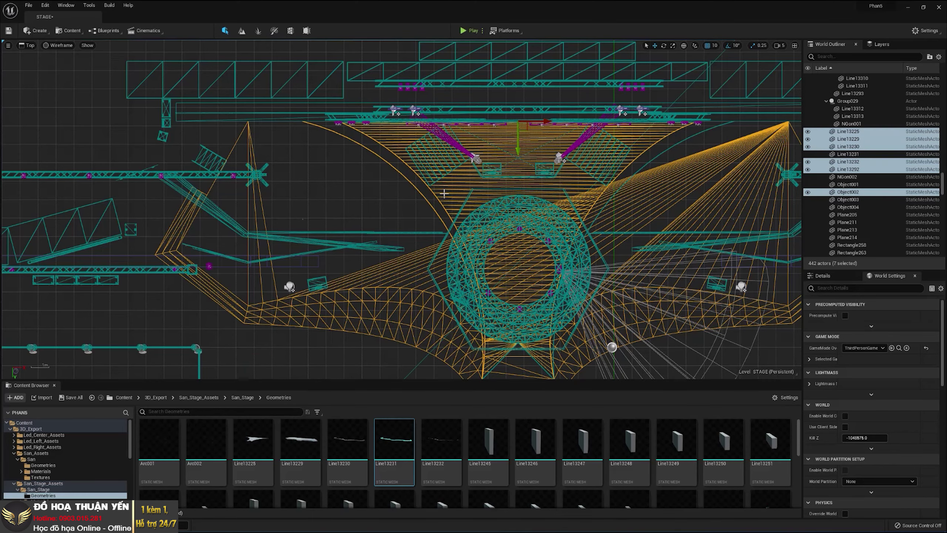
scroll(620, 263, "down", 2)
scroll(620, 263, "down", 1)
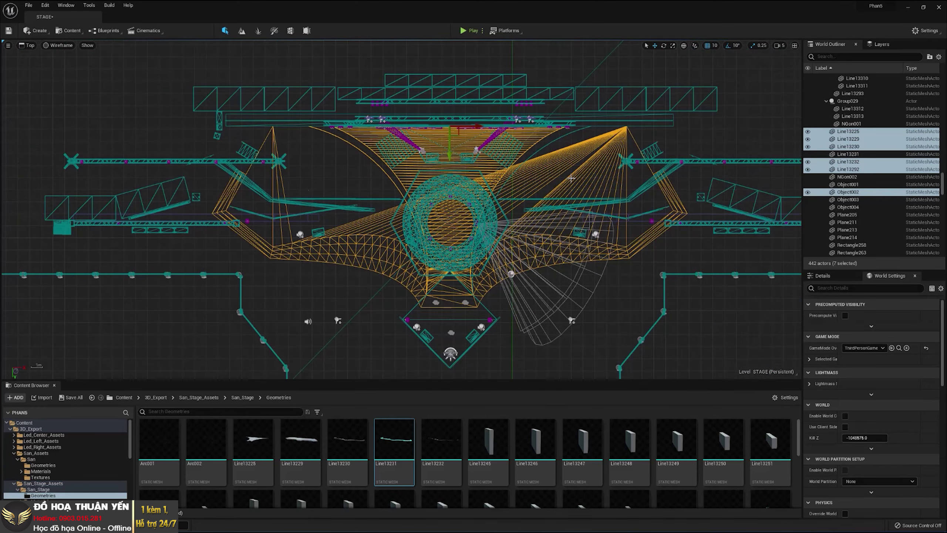
scroll(575, 164, "up", 3)
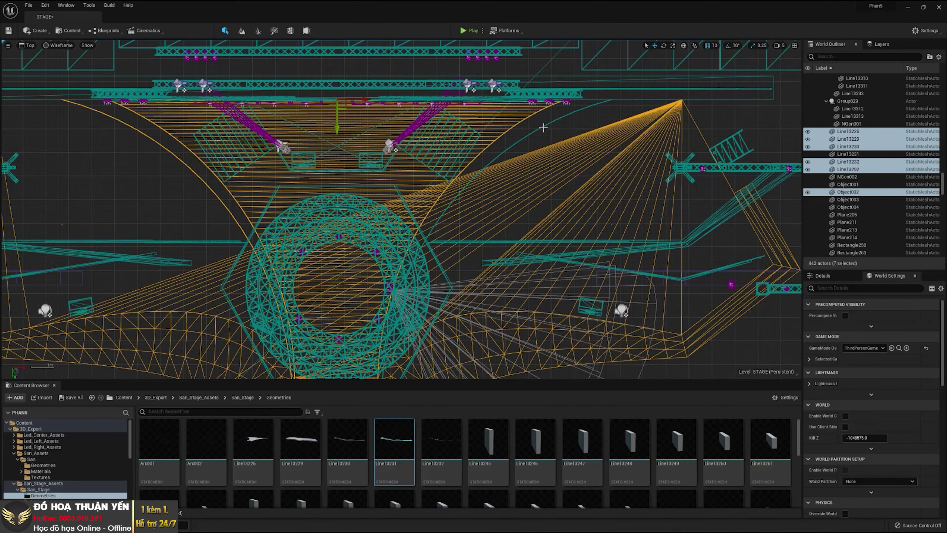
left_click(546, 125, "ctrl")
scroll(640, 150, "down", 2)
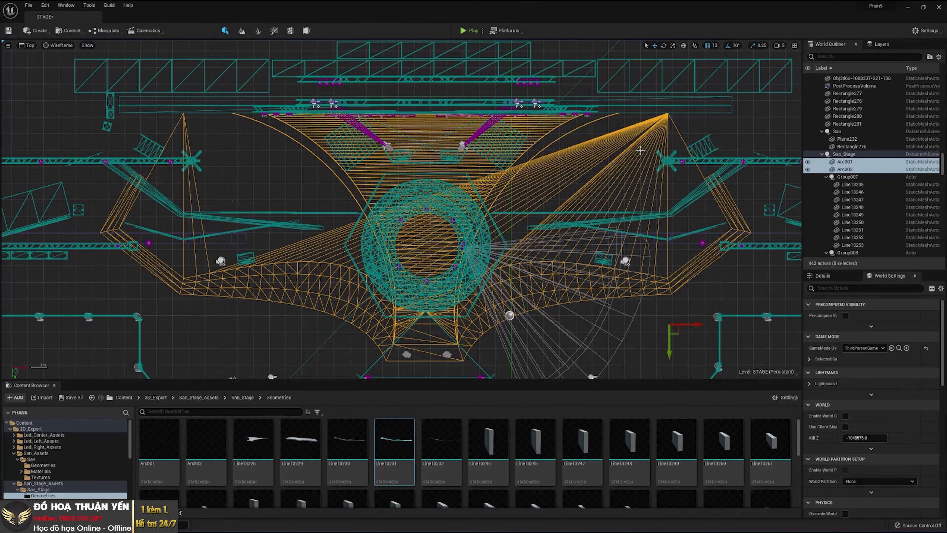
scroll(407, 189, "down", 2)
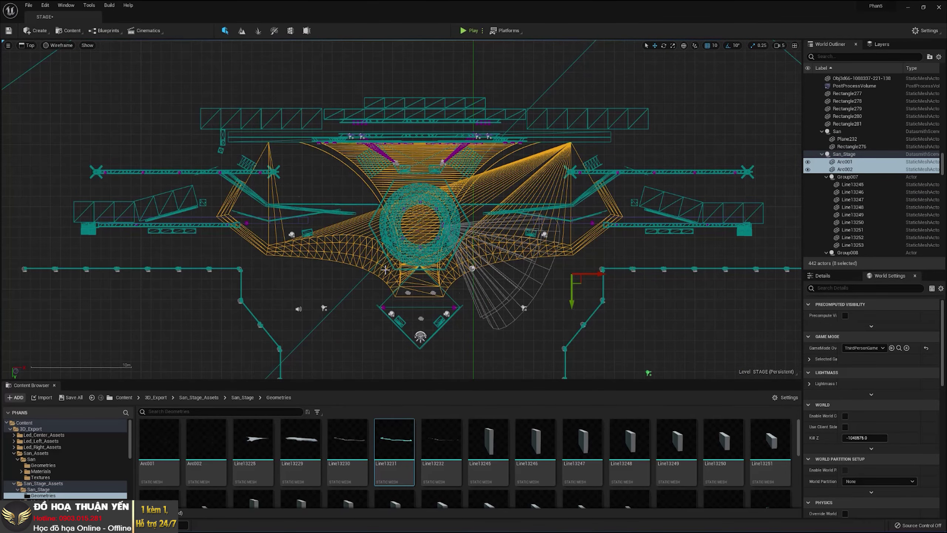
scroll(343, 217, "up", 3)
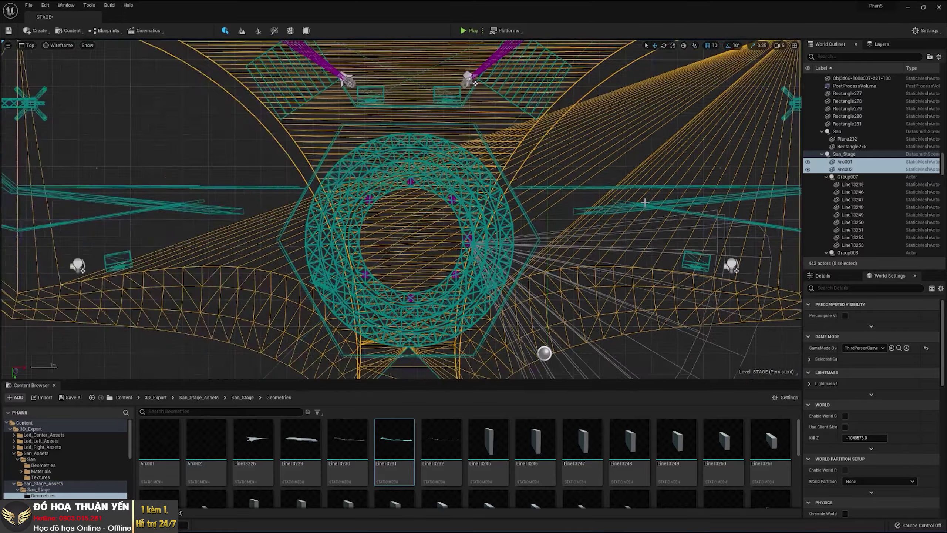
From the maximized Perspective view, show the selected meshes' assets in the Geometries folder and enlarge the Content Browser.
left_click(794, 45)
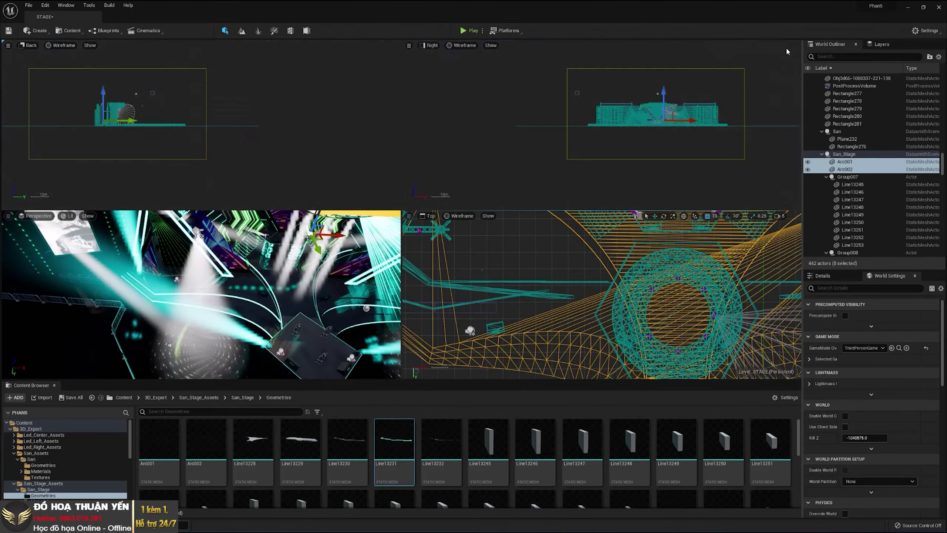
left_click(394, 216)
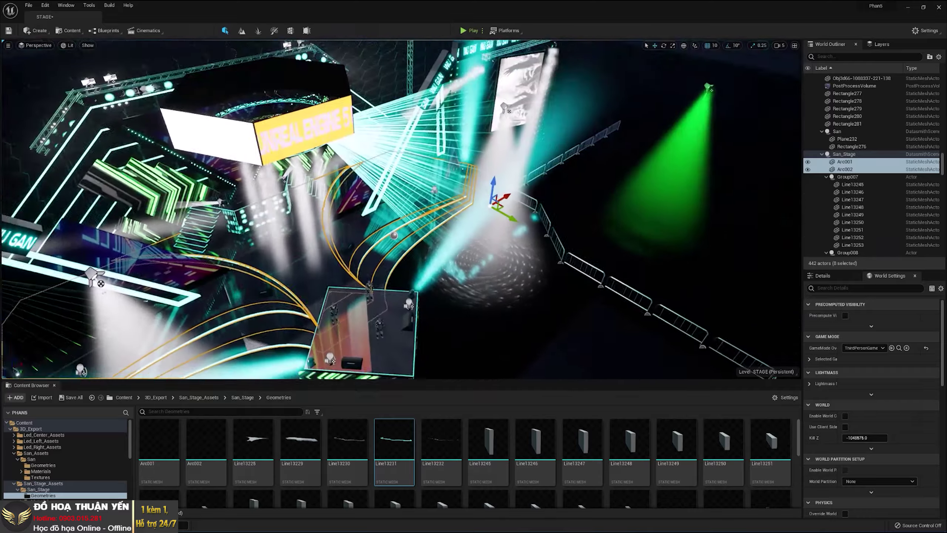
mouse_move(394, 216)
right_mouse_down()
mouse_move(373, 209)
mouse_move(358, 224)
right_mouse_up()
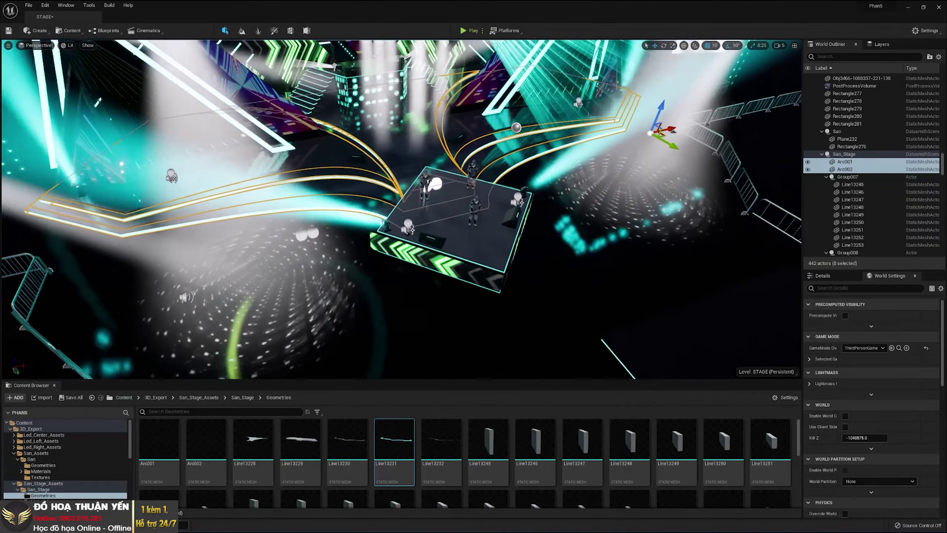
right_click_drag(322, 161, 363, 134)
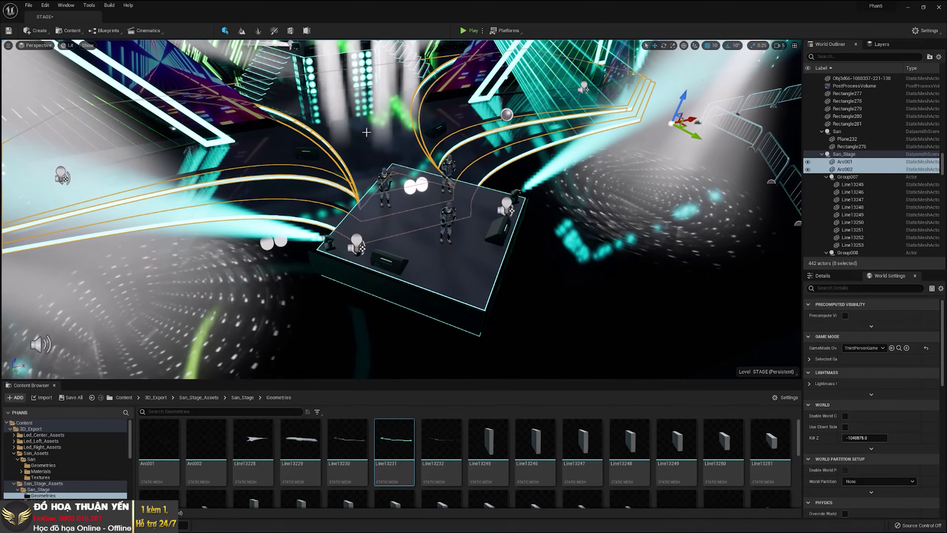
right_click(363, 134)
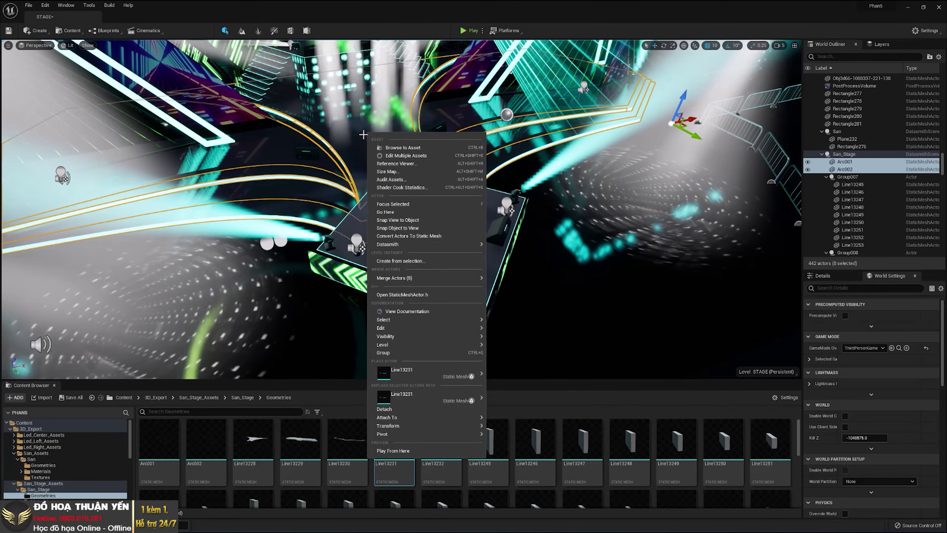
left_click(419, 147)
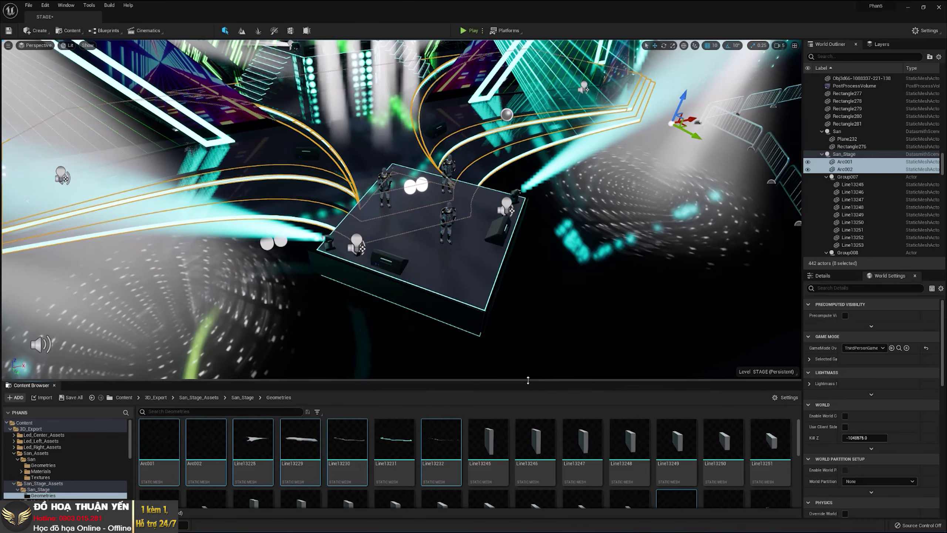
left_click_drag(530, 368, 530, 312)
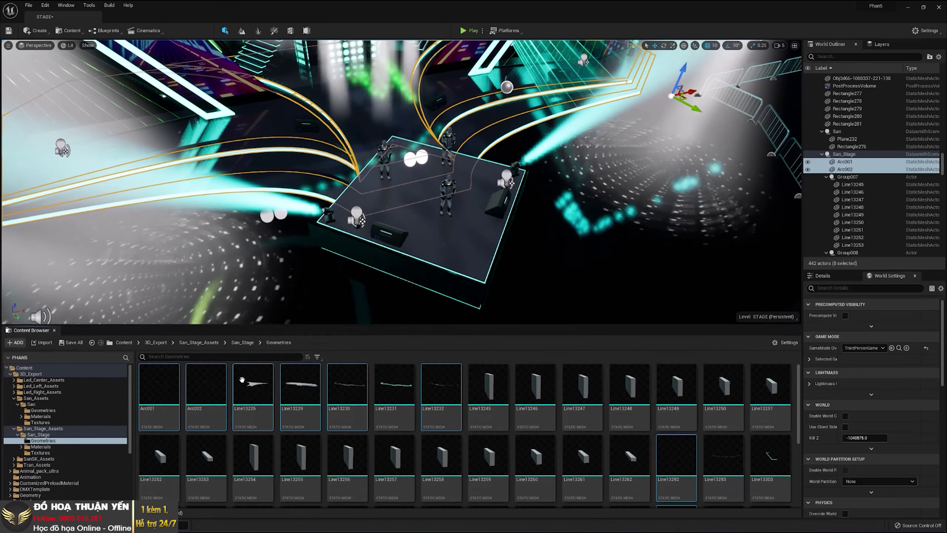
right_click_drag(514, 285, 514, 285)
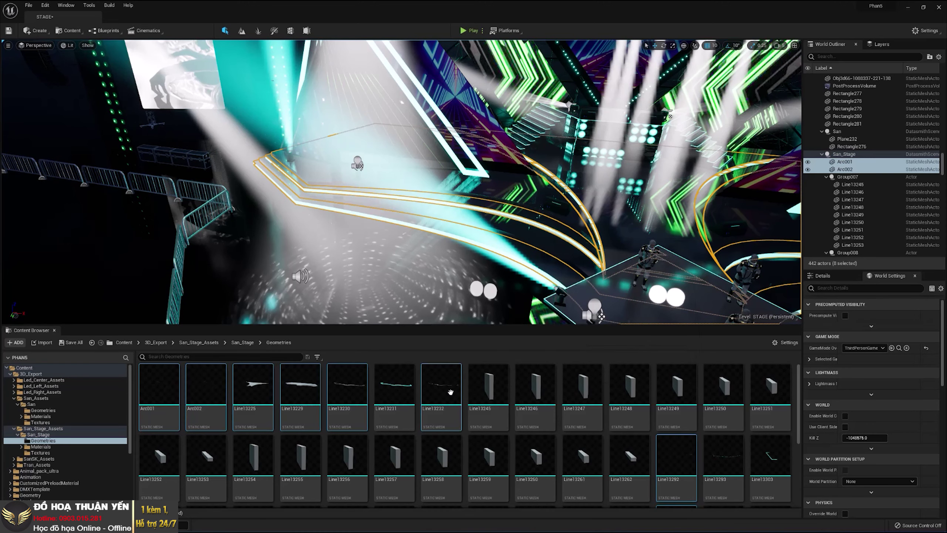
Open the eight selected curved mesh assets in Asset Actions > Bulk Edit via Property Matrix.
right_click(430, 386)
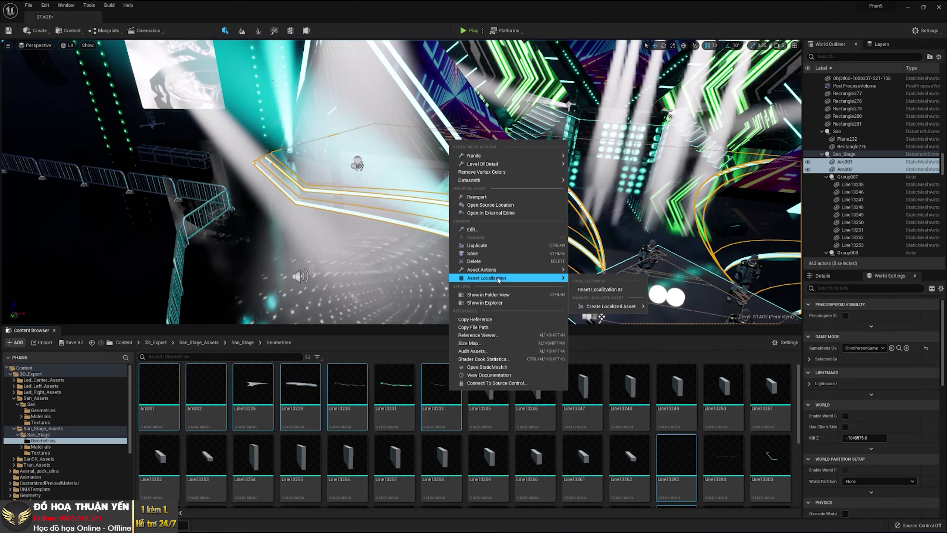
mouse_move(505, 272)
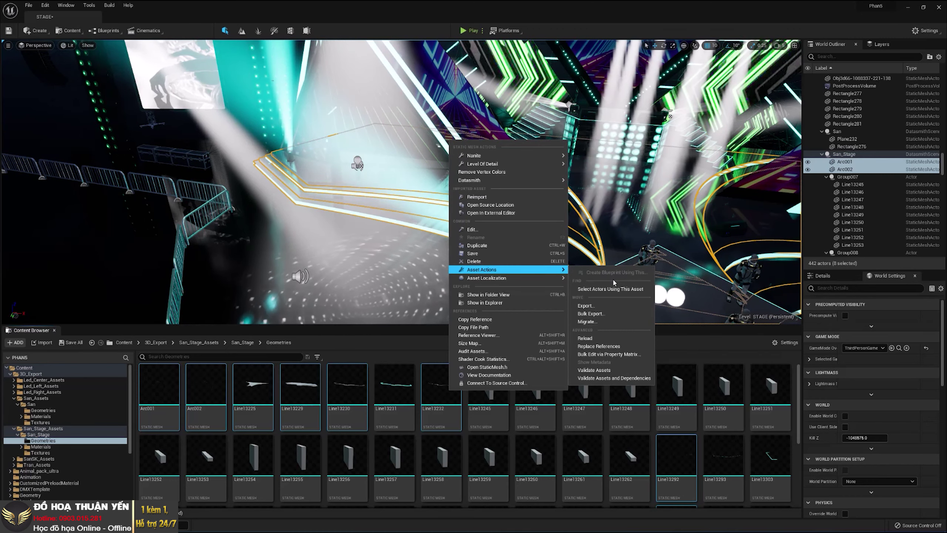
left_click(621, 357)
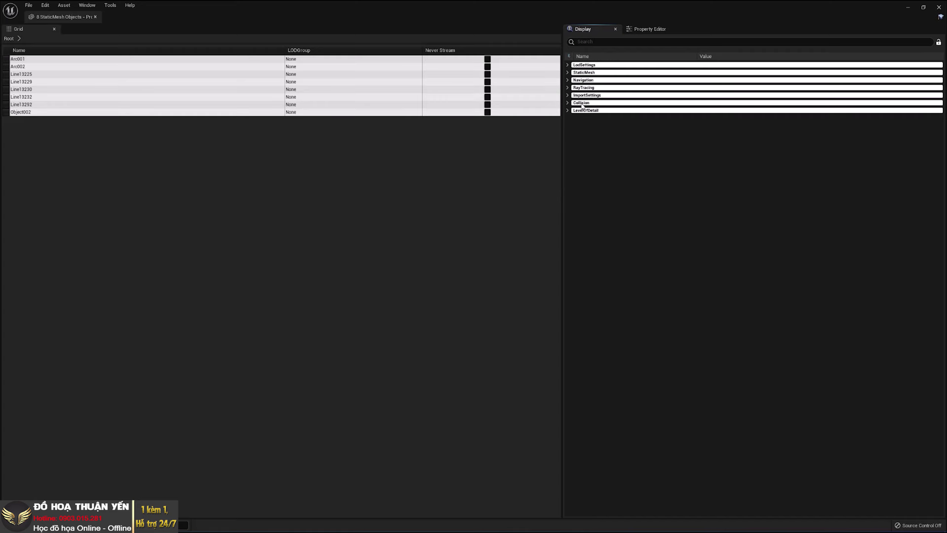
Under StaticMesh > Body Setup, set Collision Complexity to Use Complex Collision As Simple for all eight meshes.
left_click(567, 102)
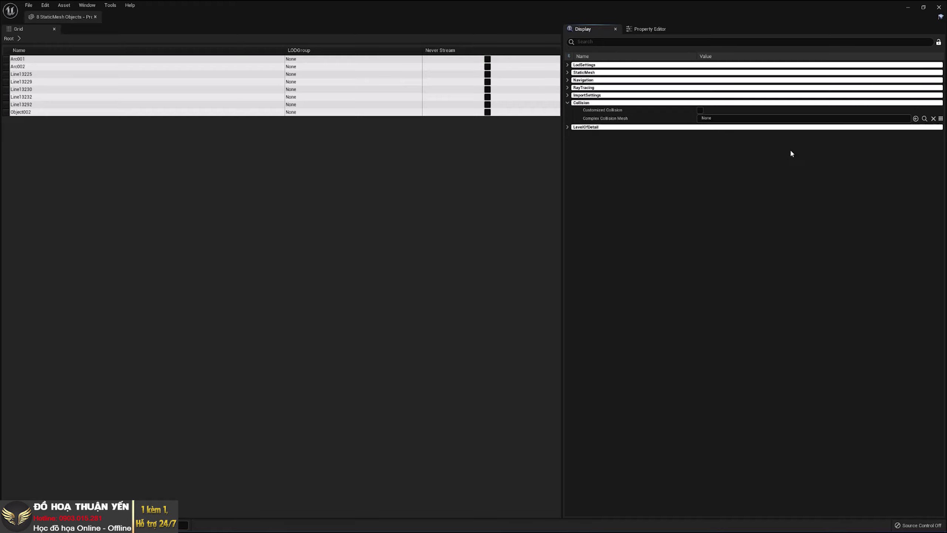
left_click(717, 119)
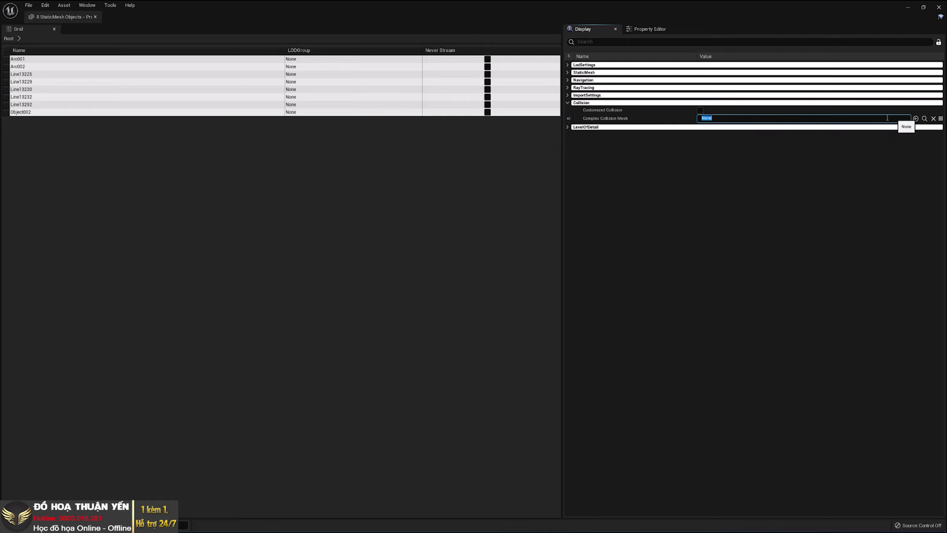
key("Return")
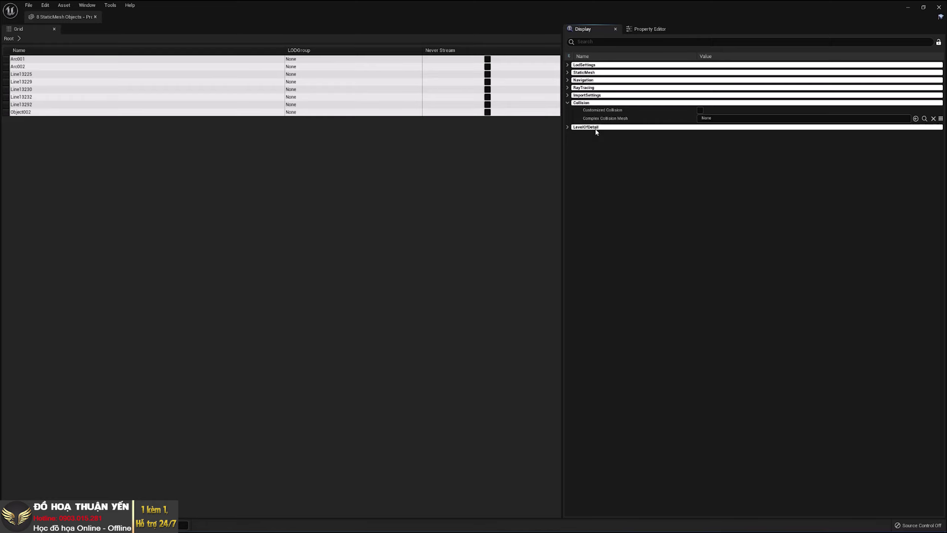
left_click(568, 103)
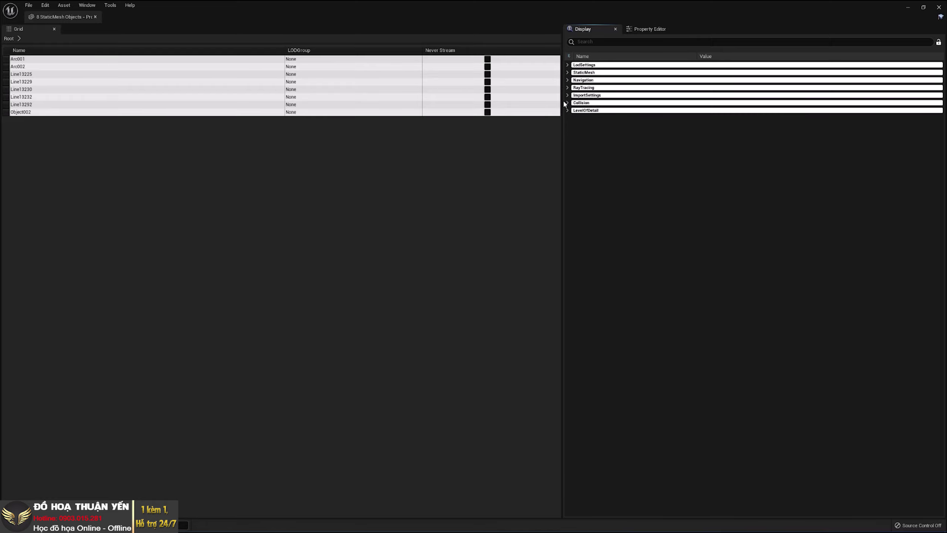
left_click(567, 73)
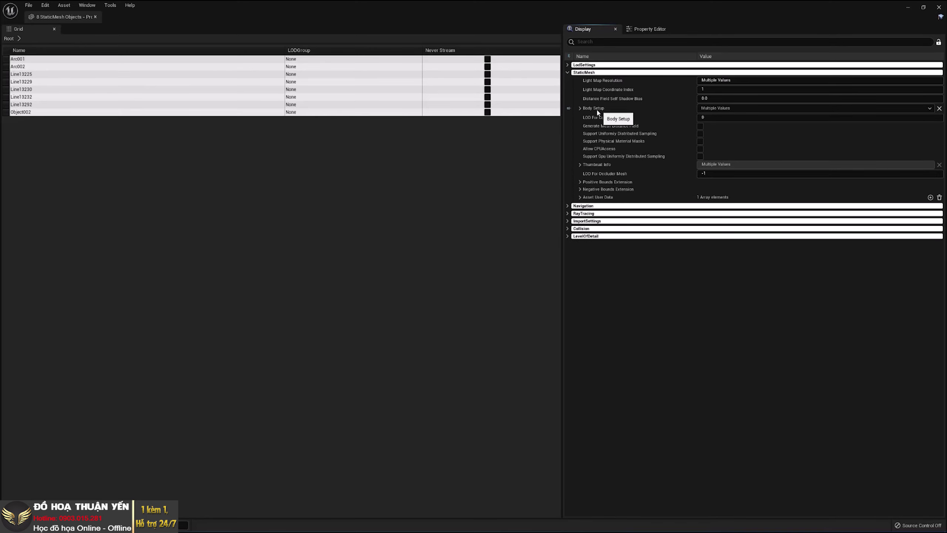
left_click(580, 108)
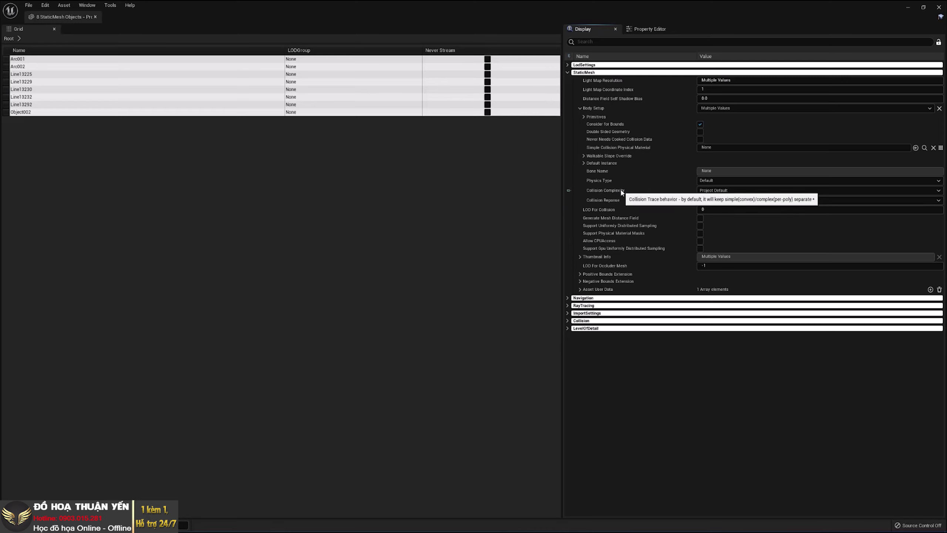
left_click(939, 190)
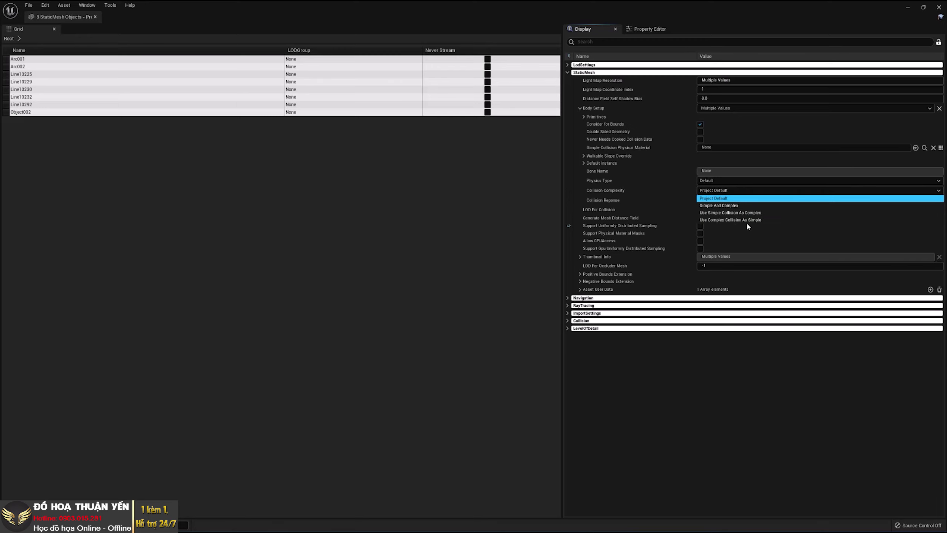
left_click(726, 221)
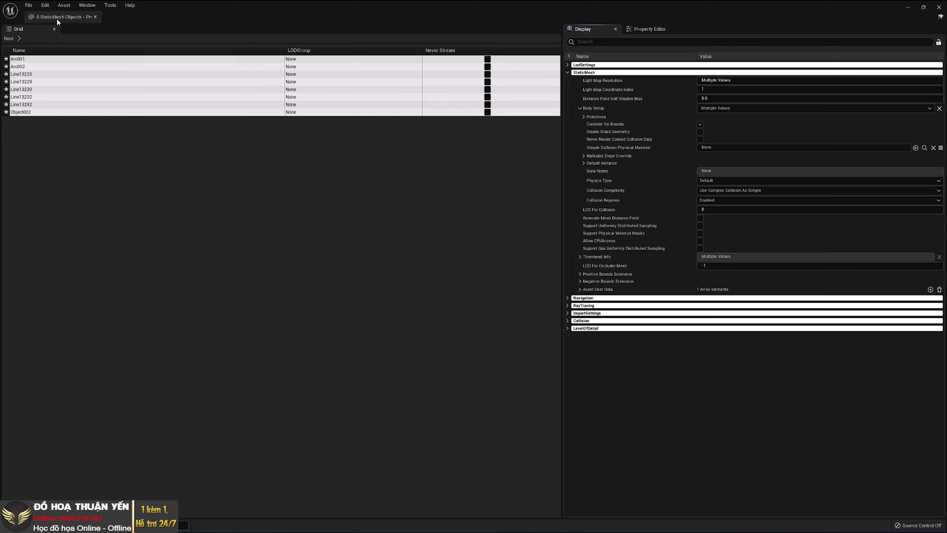
Close the matrix and reopen the selected meshes in Bulk Edit via Property Matrix.
left_click(95, 17)
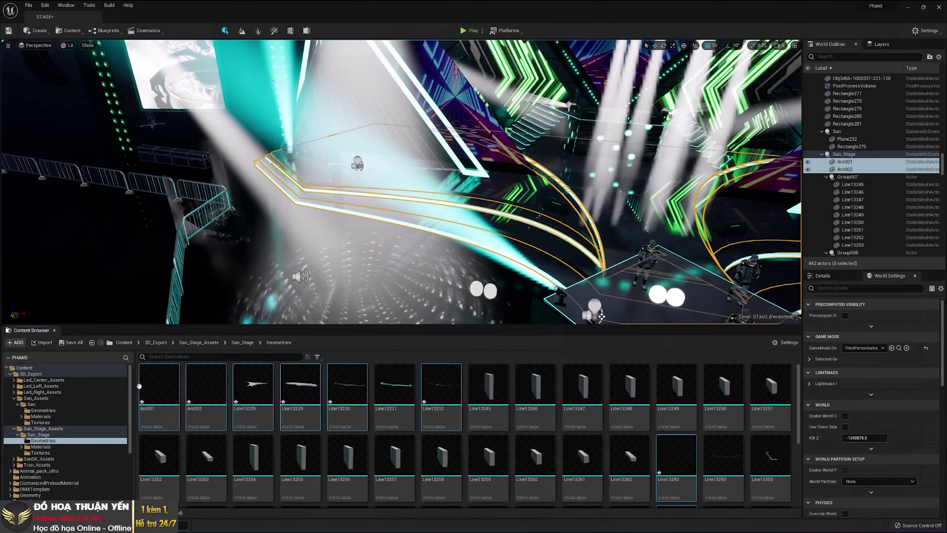
right_click(349, 384)
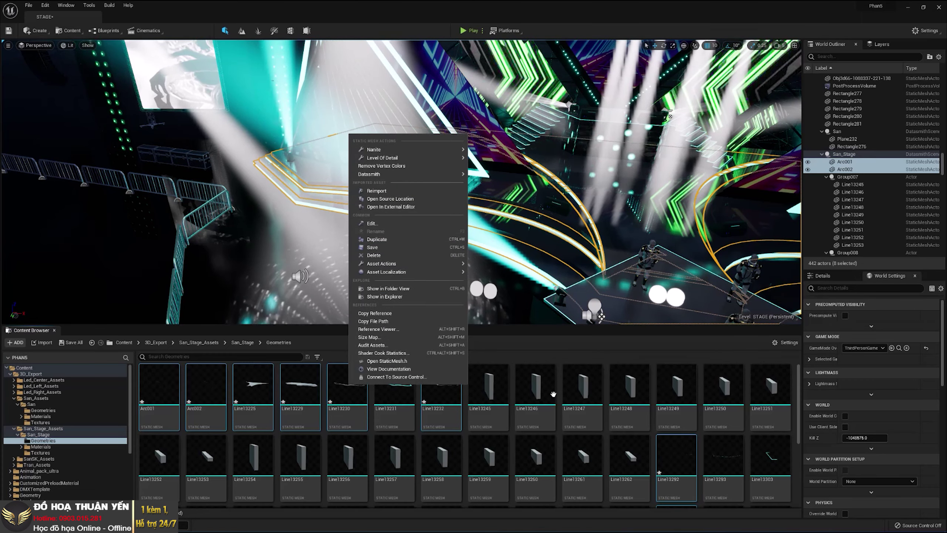
mouse_move(410, 264)
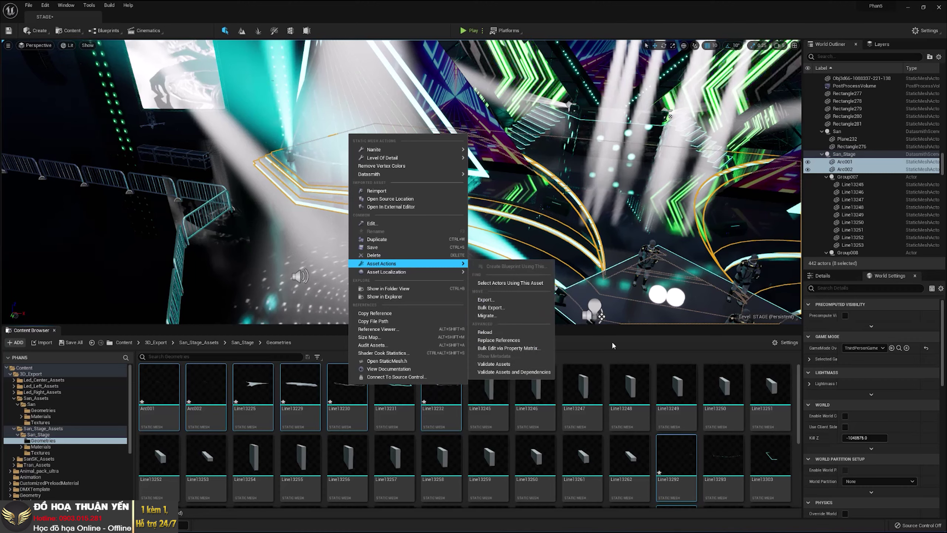
left_click(506, 348)
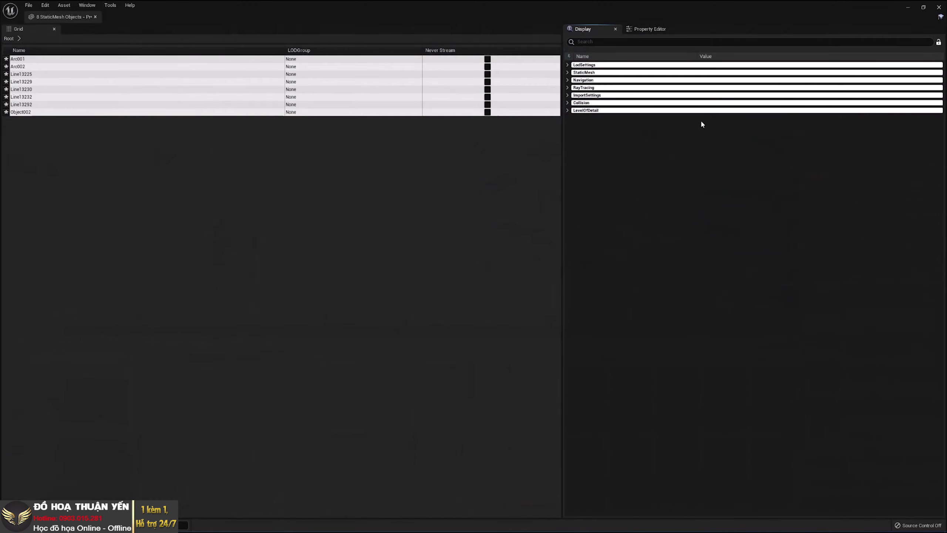
Confirm Collision Complexity stays Use Complex Collision As Simple, then save everything with File > Save All.
left_click(567, 72)
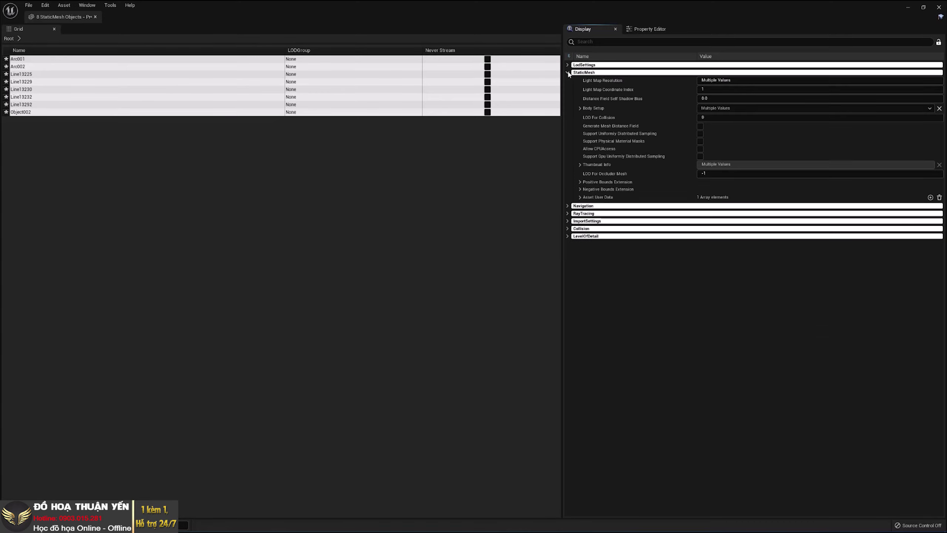
left_click(582, 108)
left_click(582, 108)
left_click(582, 108)
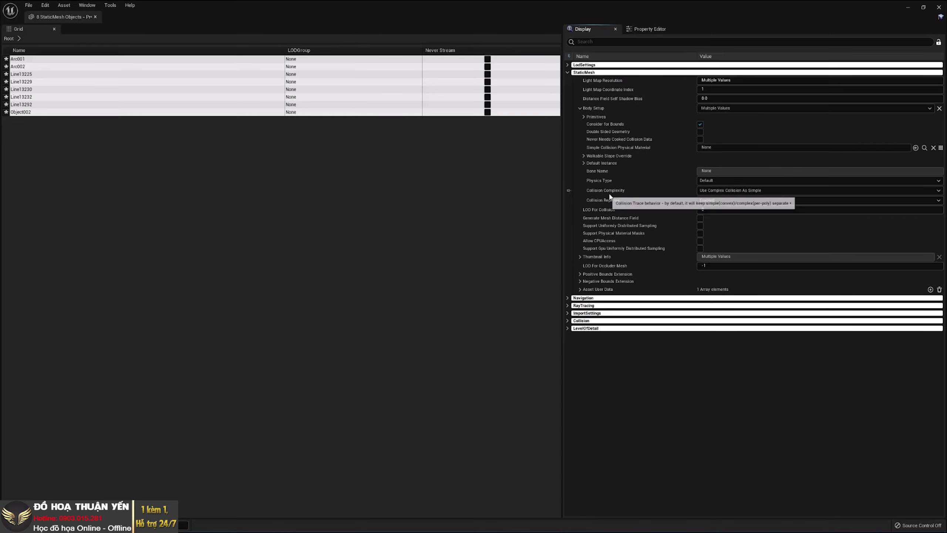
left_click(763, 191)
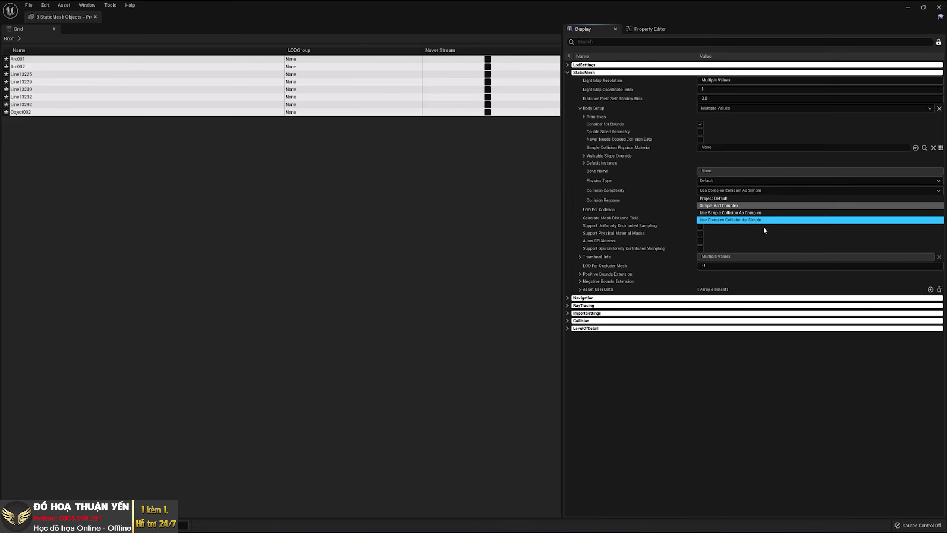
left_click(762, 224)
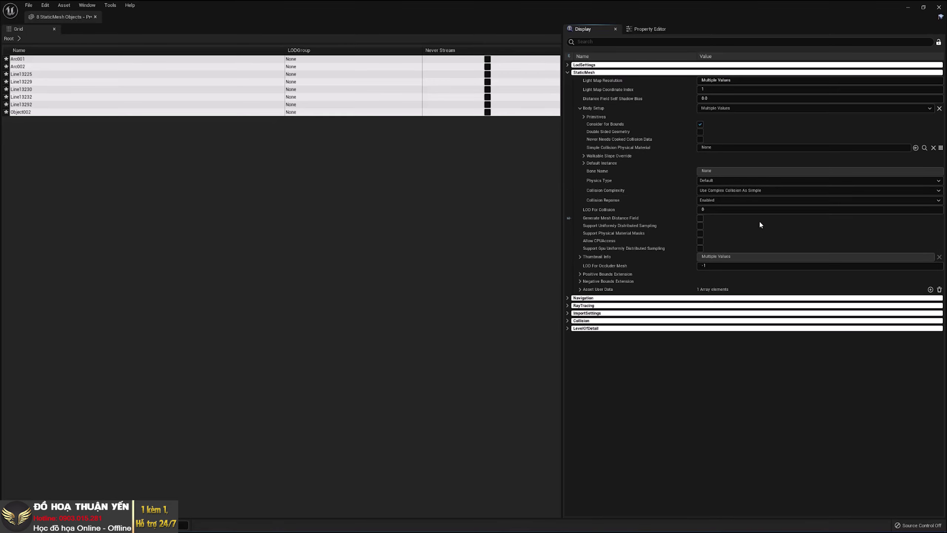
left_click(29, 6)
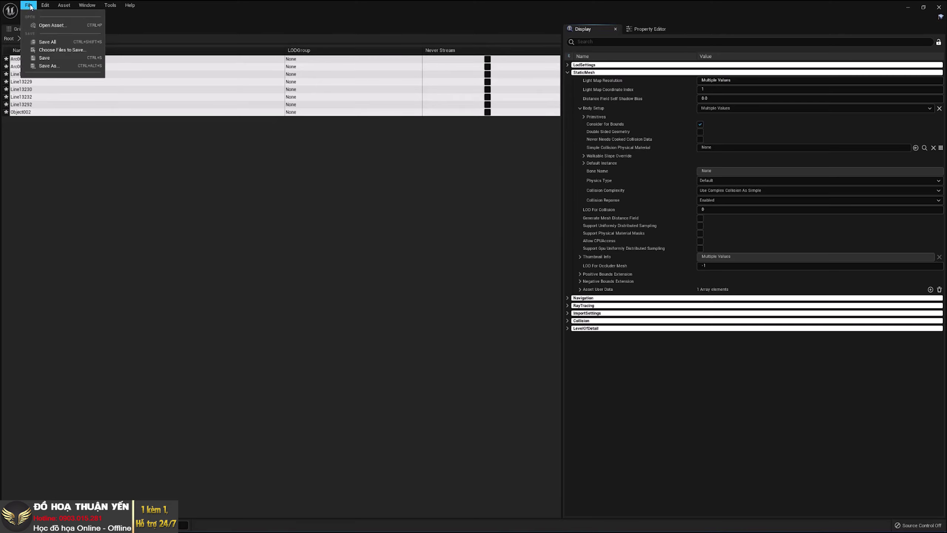
left_click(47, 42)
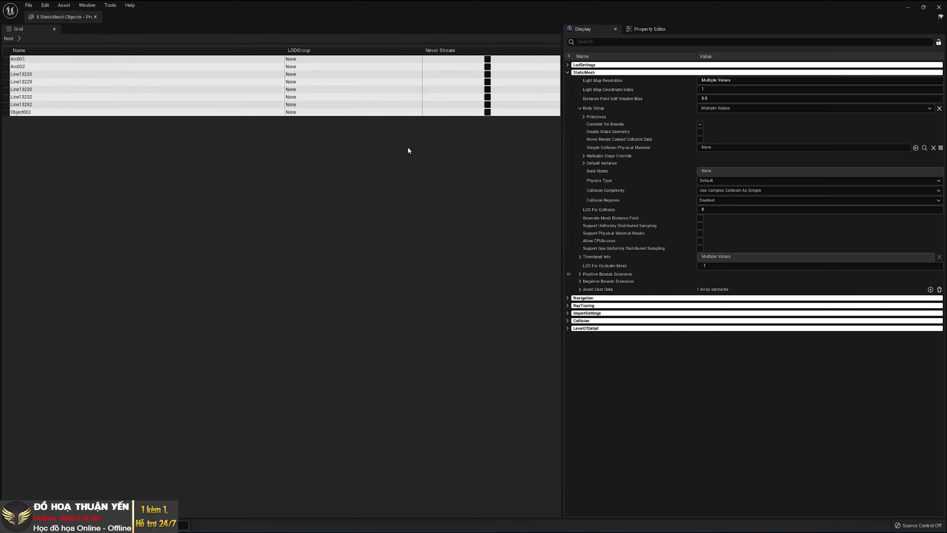
Close the Property Matrix, enlarge the level view, then play-test the STAGE level and stop with Esc.
left_click(95, 16)
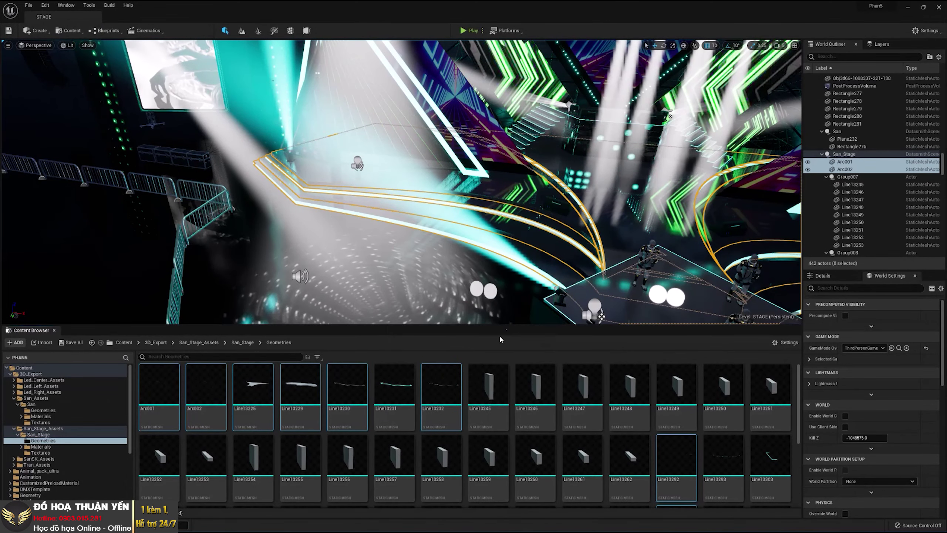
left_click_drag(523, 324, 524, 371)
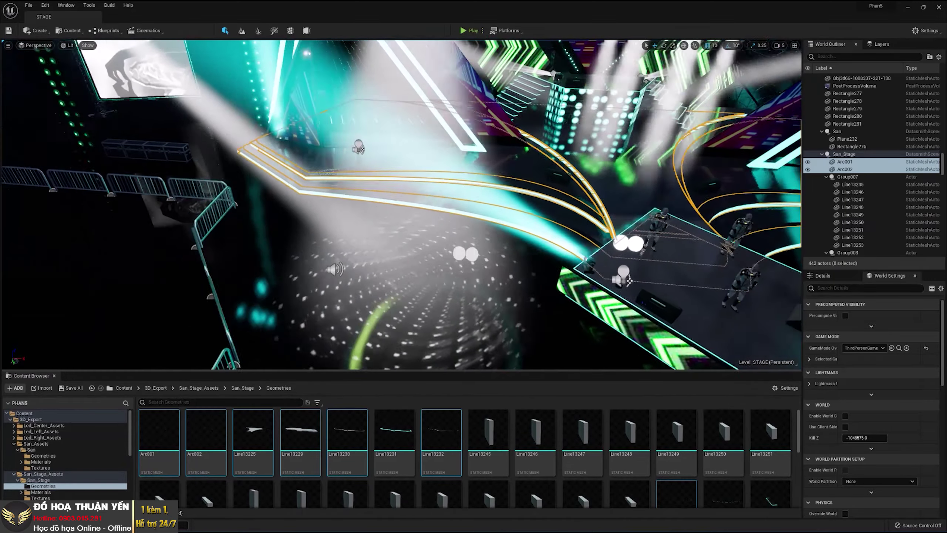
right_click_drag(587, 73, 586, 74)
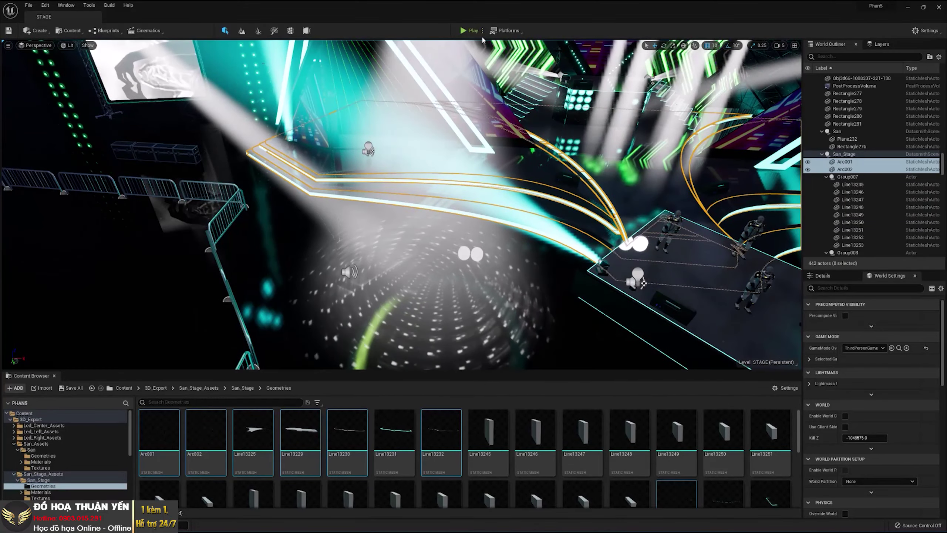
left_click(471, 32)
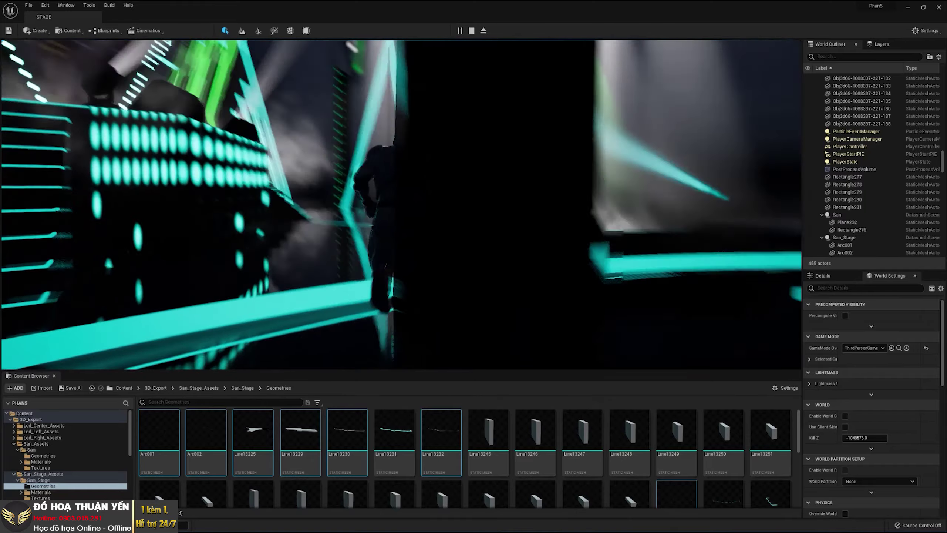
key("Escape")
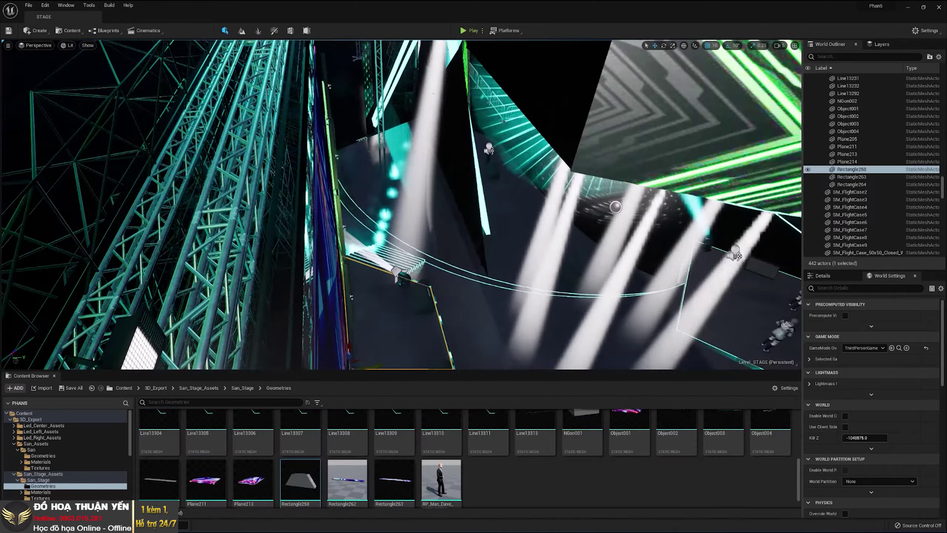